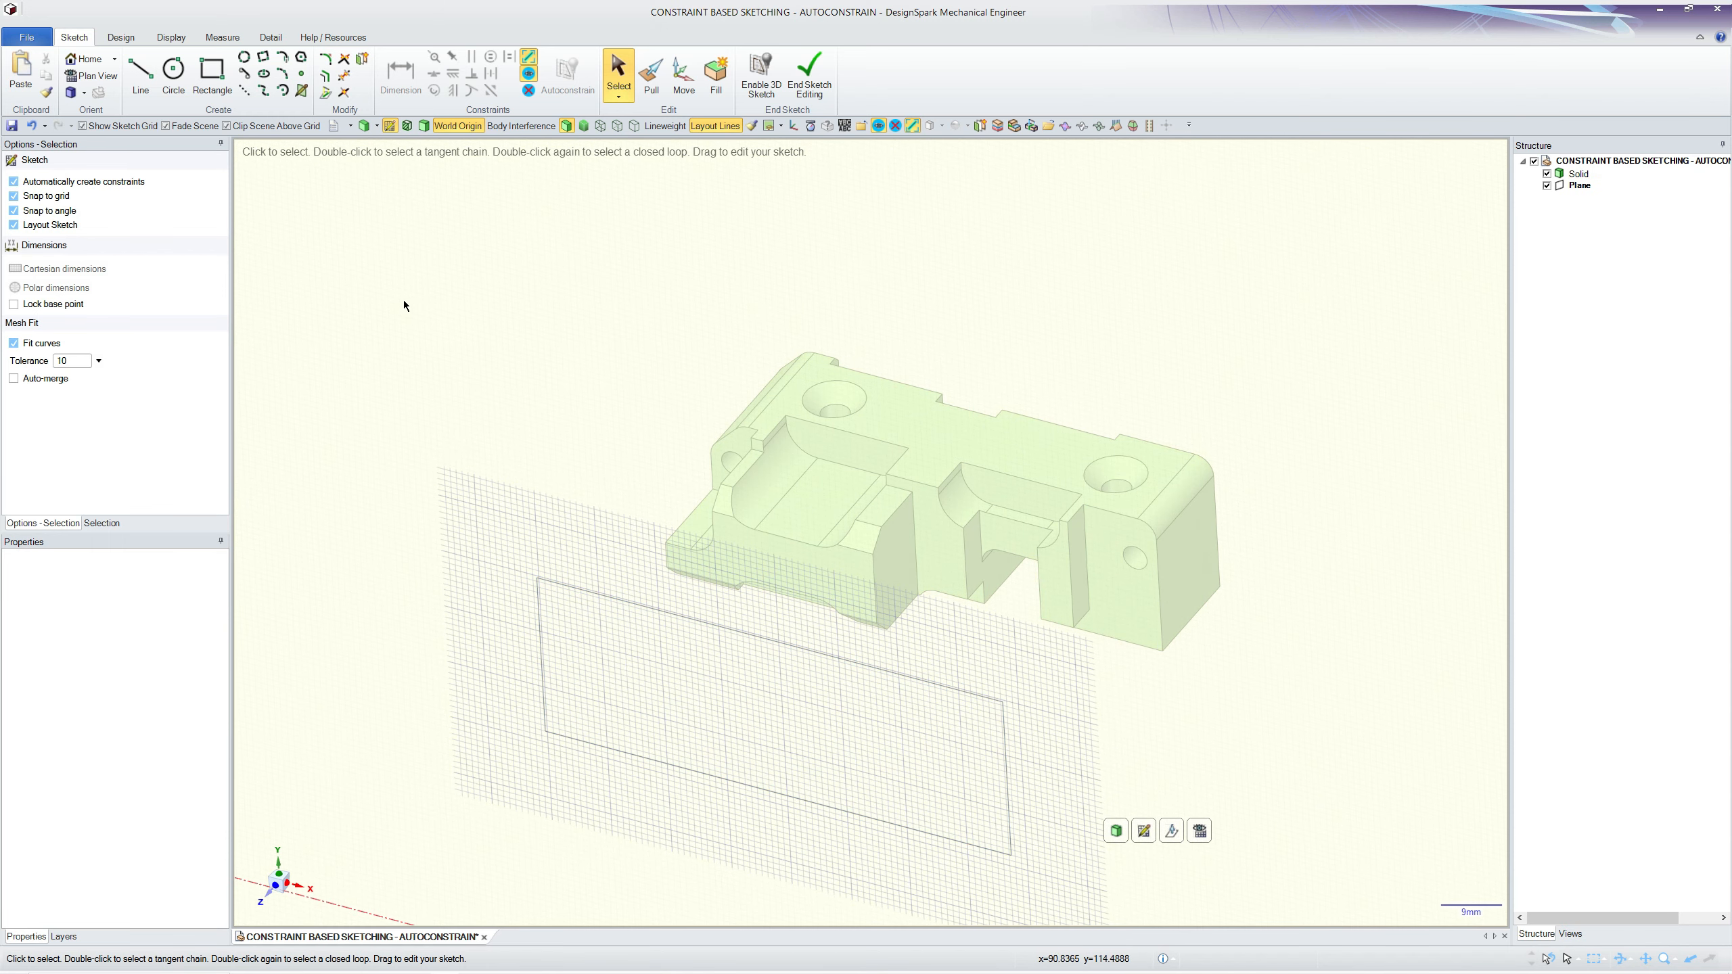
Step: Project the solid onto the sketch plane using the Body outline option
{"action": "left_click", "coordinate": [326, 94]}
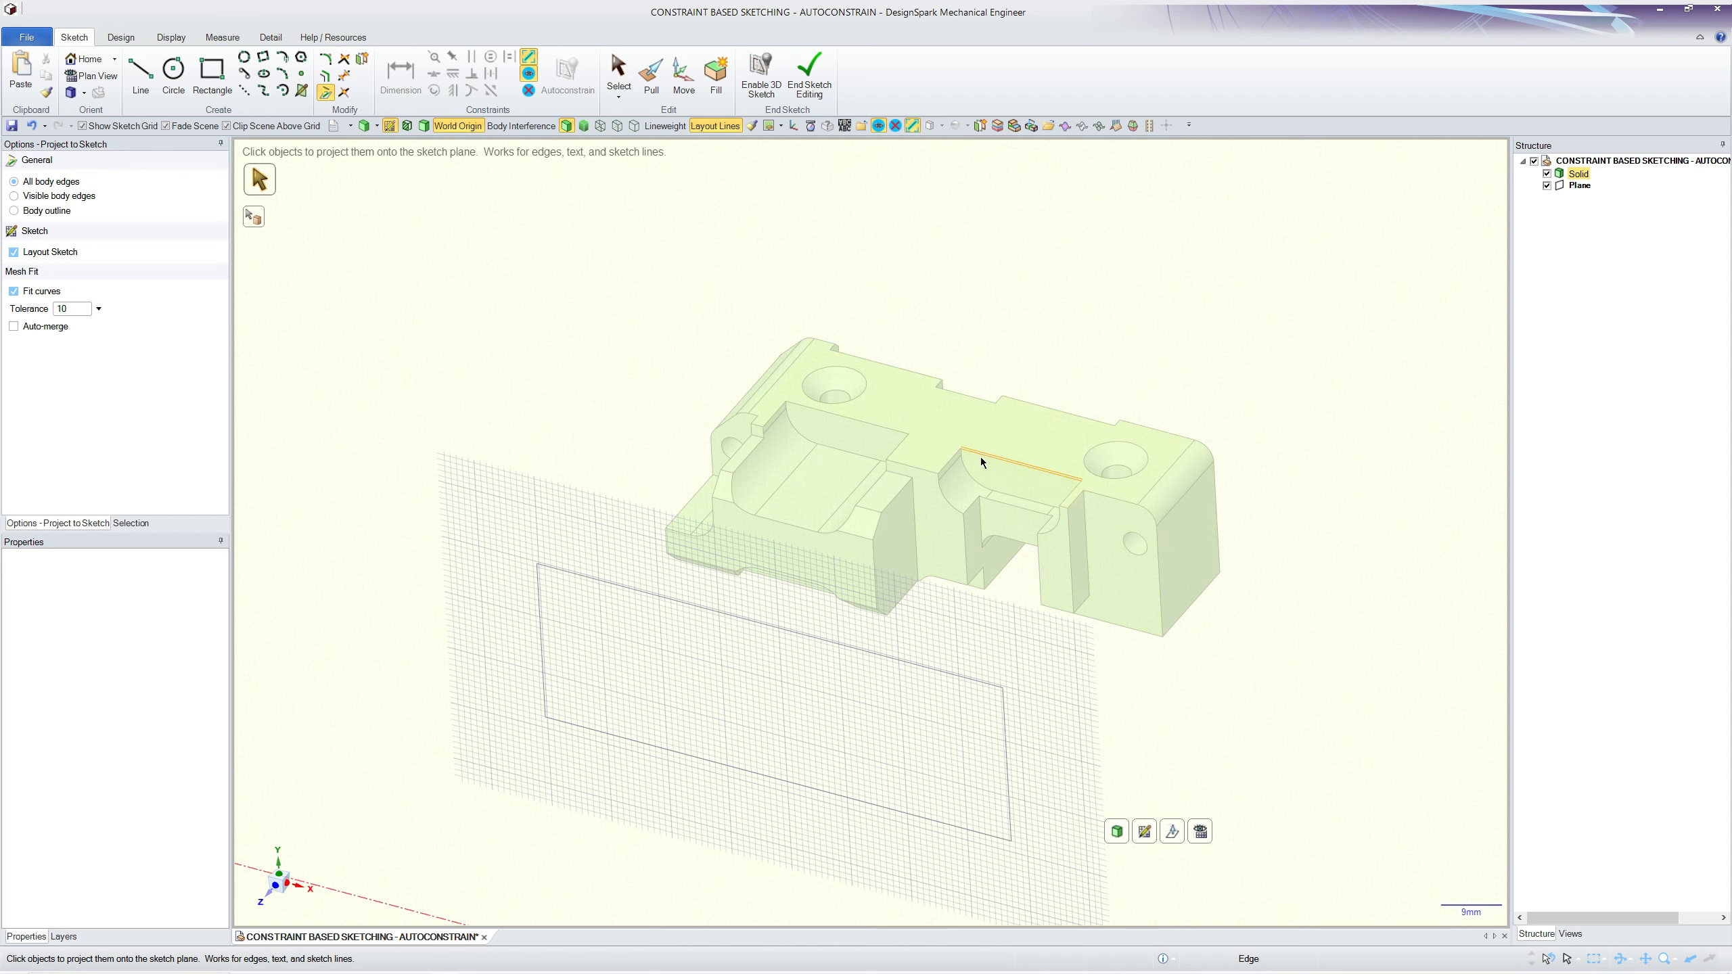
{"action": "left_click", "coordinate": [39, 212]}
{"action": "left_click", "coordinate": [254, 217]}
{"action": "left_click", "coordinate": [786, 394]}
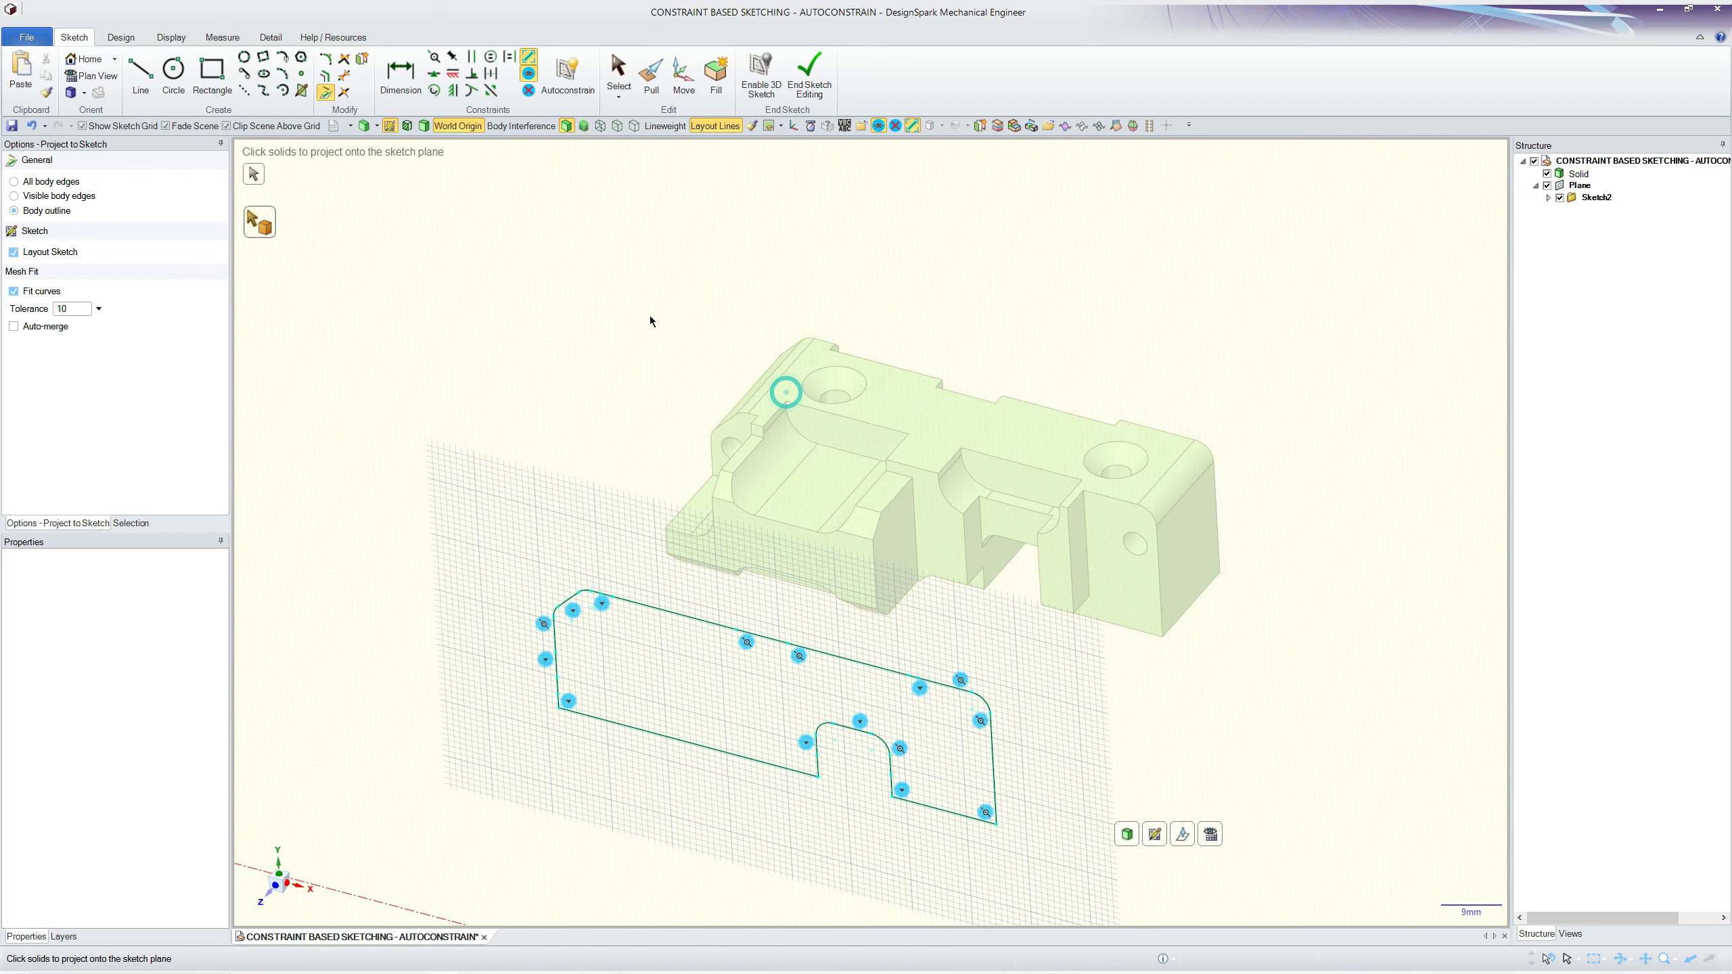
Step: Examine the projected outline and the constraint markers along its edges, including the coincident constraint on the long upper edge
{"action": "scroll", "coordinate": [622, 353], "scroll_direction": "down", "scroll_amount": 2}
{"action": "scroll", "coordinate": [587, 580], "scroll_direction": "up", "scroll_amount": 4}
{"action": "scroll", "coordinate": [514, 545], "scroll_direction": "up", "scroll_amount": 1}
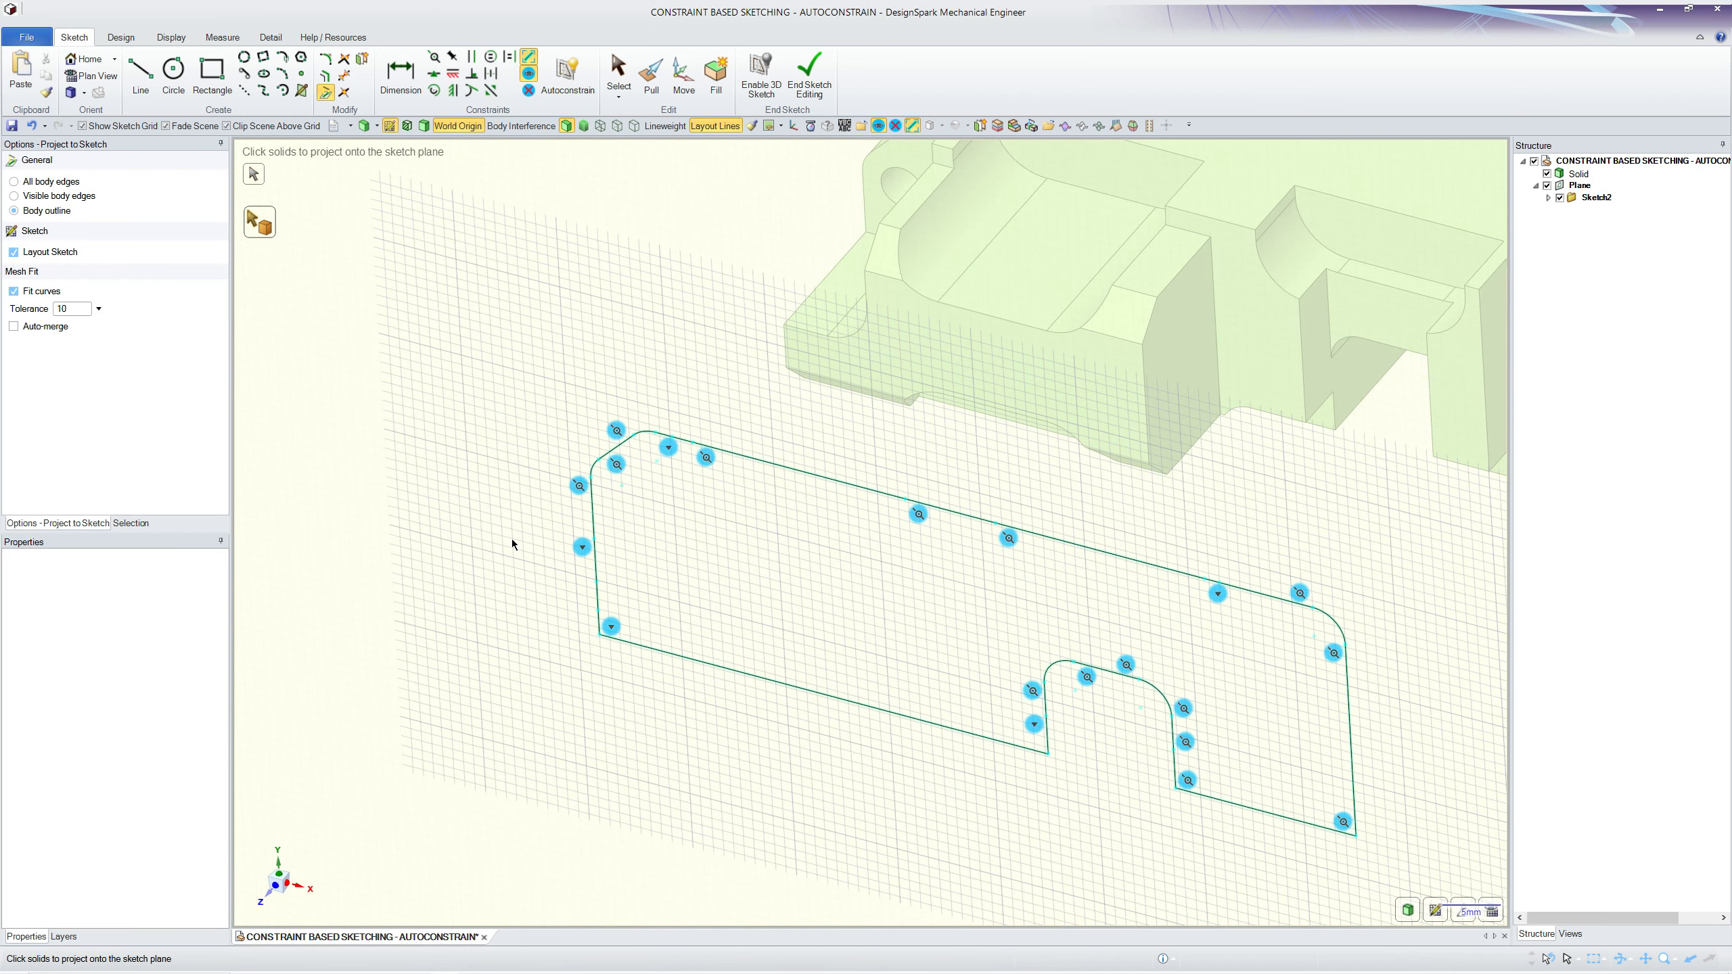
{"action": "scroll", "coordinate": [498, 527], "scroll_direction": "down", "scroll_amount": 3}
{"action": "scroll", "coordinate": [493, 522], "scroll_direction": "up", "scroll_amount": 3}
{"action": "key", "text": "s"}
{"action": "scroll", "coordinate": [1159, 750], "scroll_direction": "up", "scroll_amount": 3}
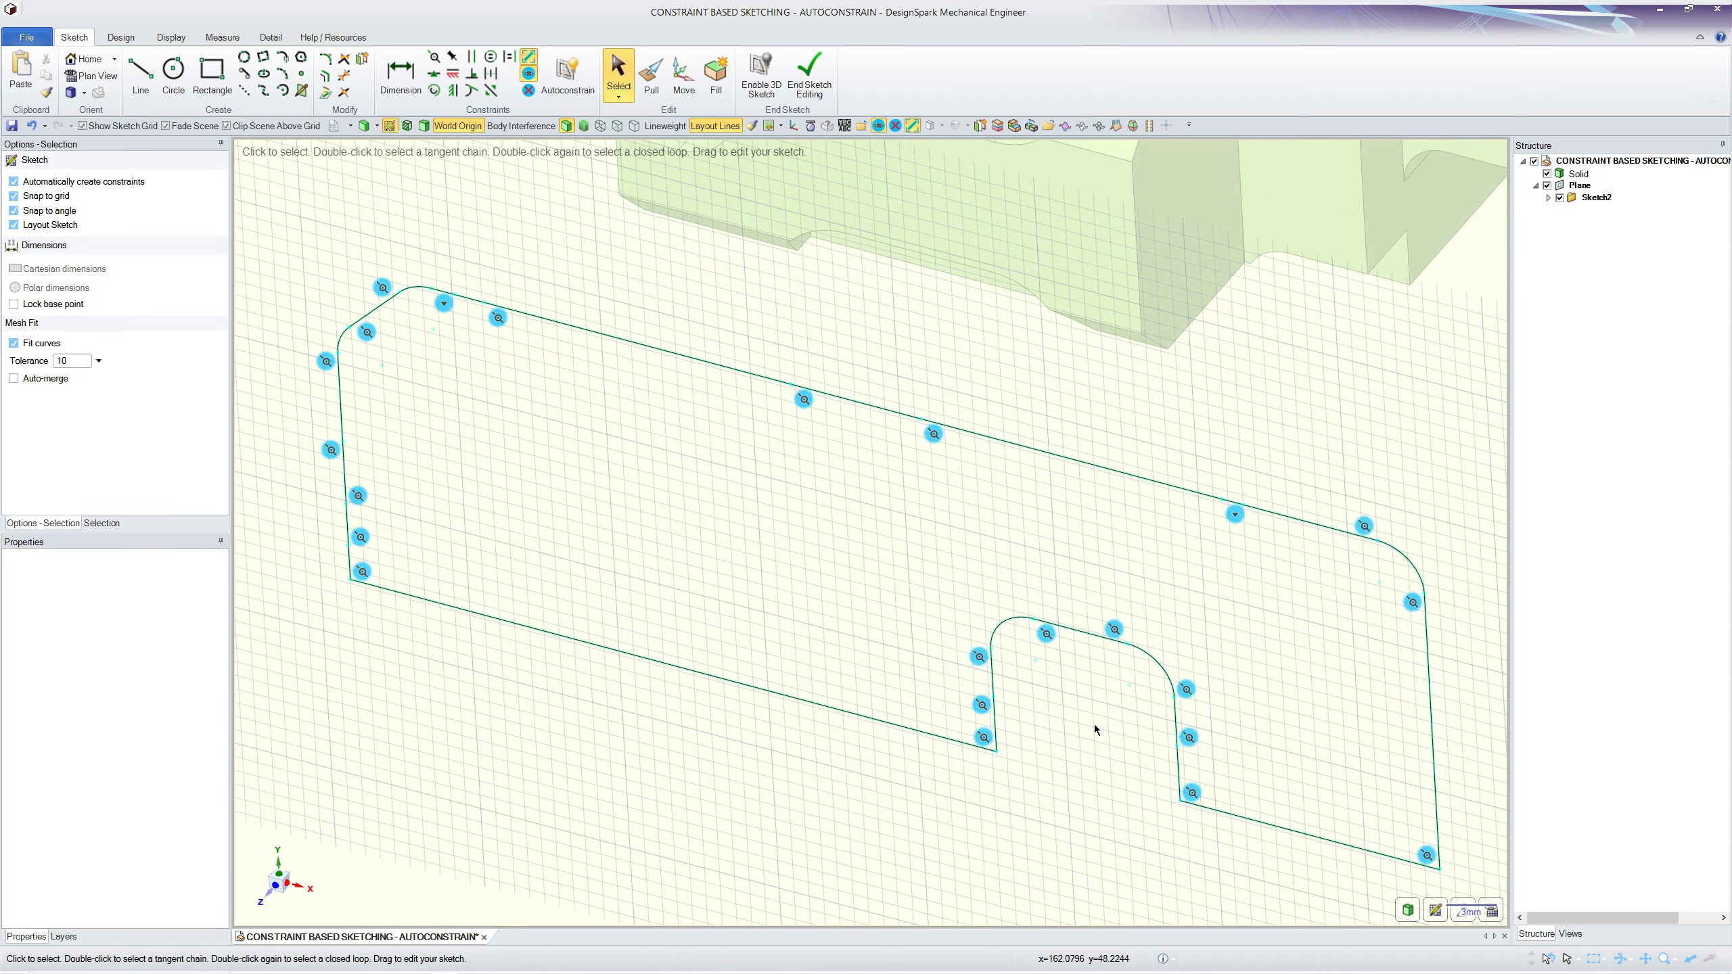
{"action": "left_click", "coordinate": [936, 433]}
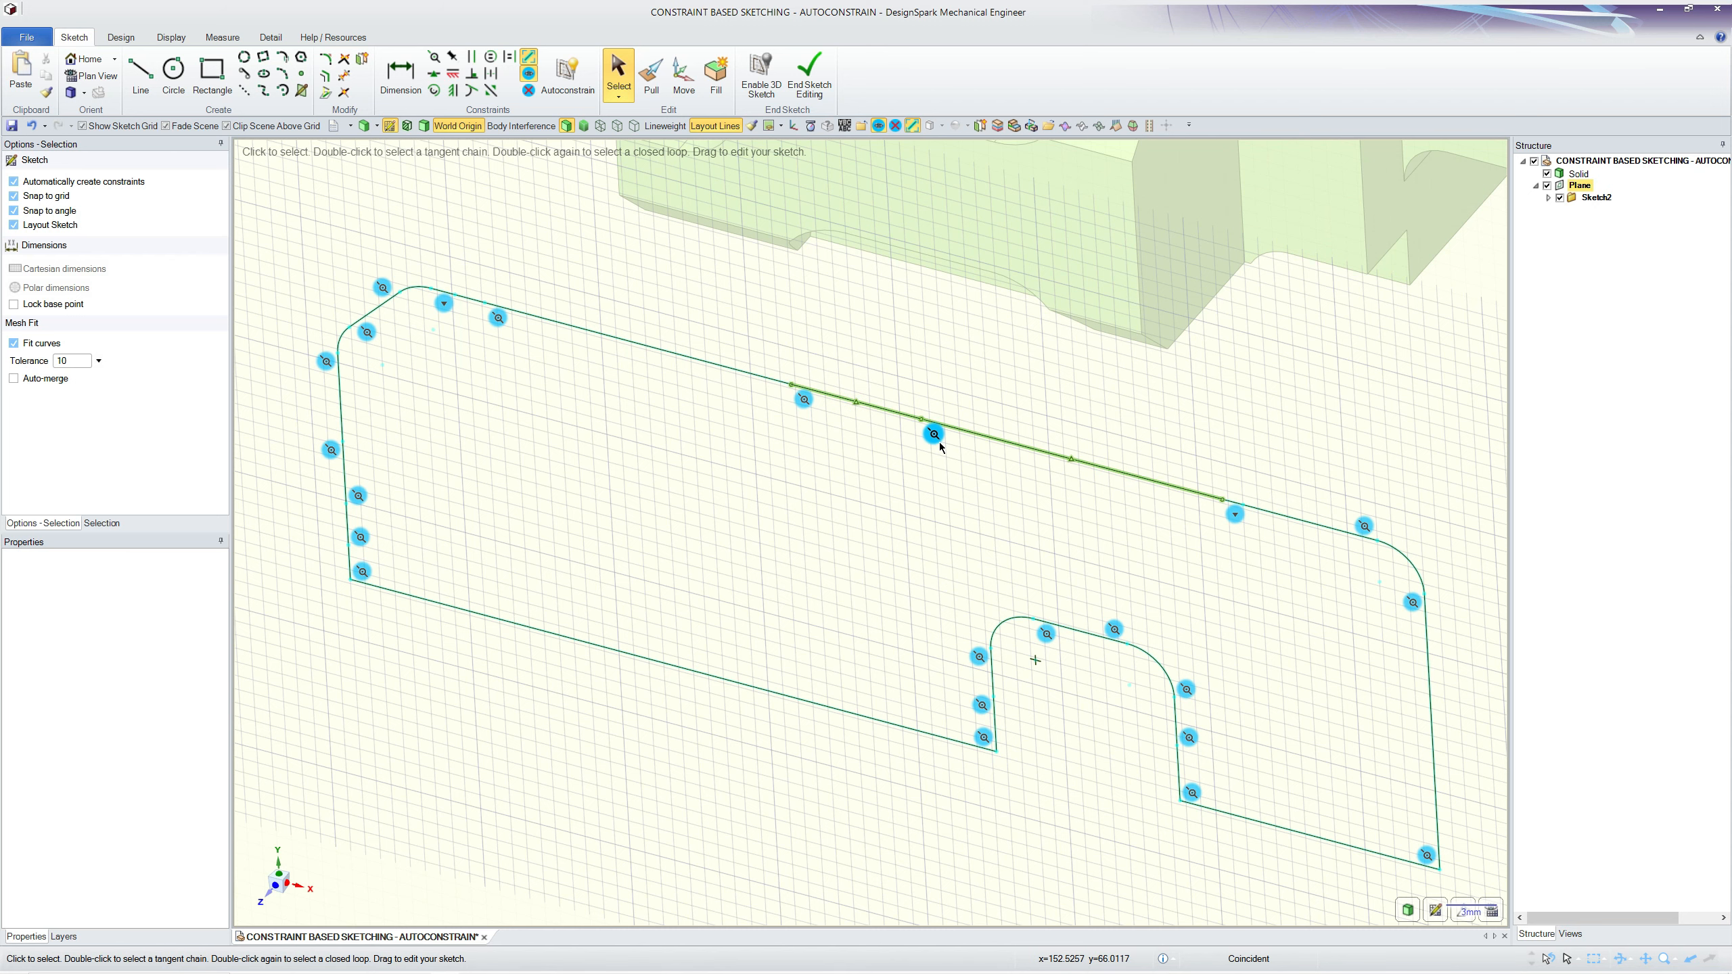
{"action": "scroll", "coordinate": [905, 491], "scroll_direction": "down", "scroll_amount": 2}
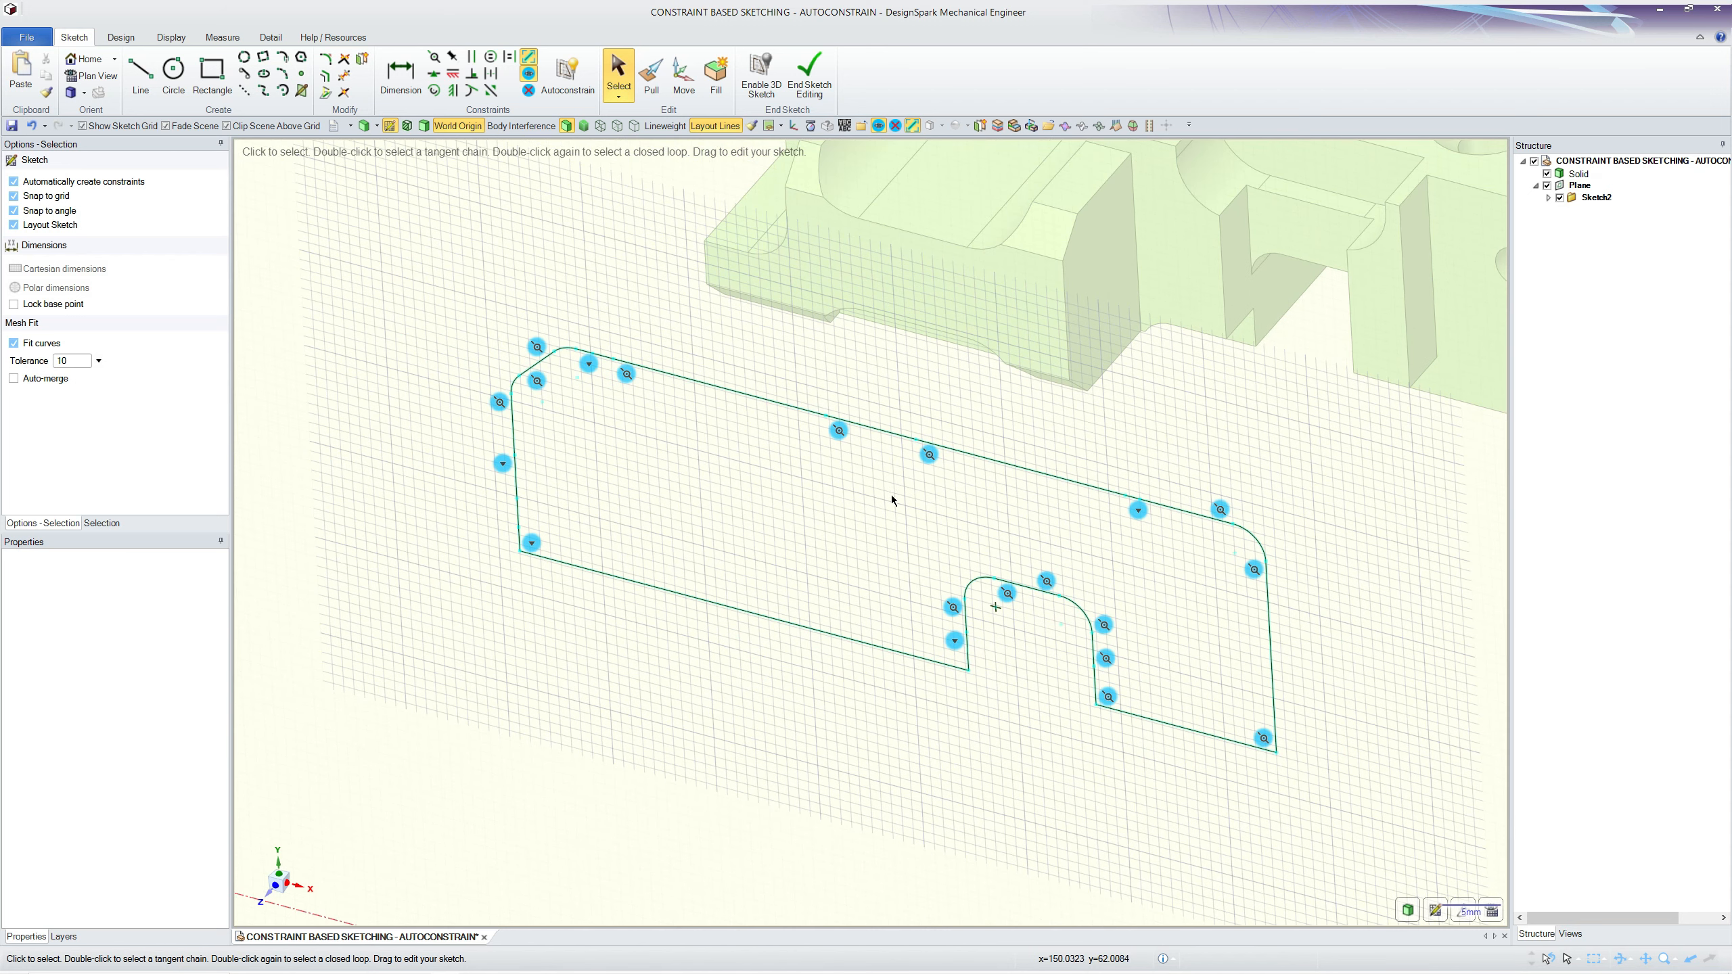
{"action": "scroll", "coordinate": [859, 562], "scroll_direction": "up", "scroll_amount": 1}
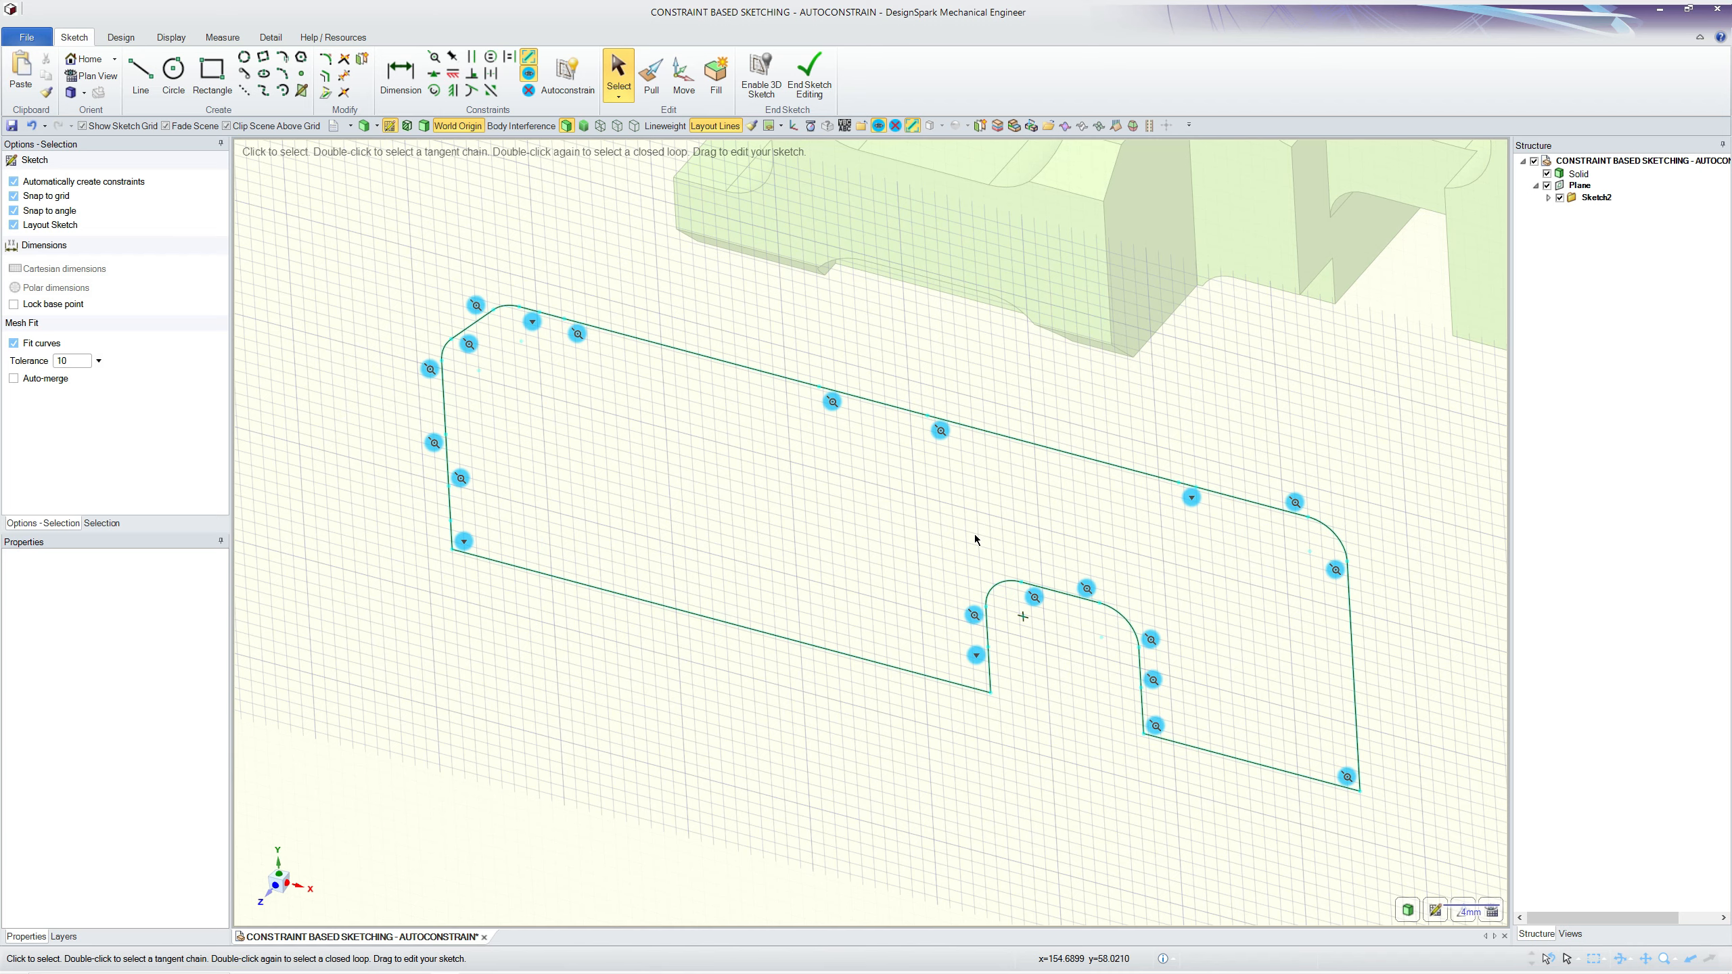
{"action": "scroll", "coordinate": [934, 544], "scroll_direction": "up", "scroll_amount": 1}
{"action": "scroll", "coordinate": [868, 539], "scroll_direction": "down", "scroll_amount": 1}
{"action": "scroll", "coordinate": [1271, 642], "scroll_direction": "up", "scroll_amount": 1}
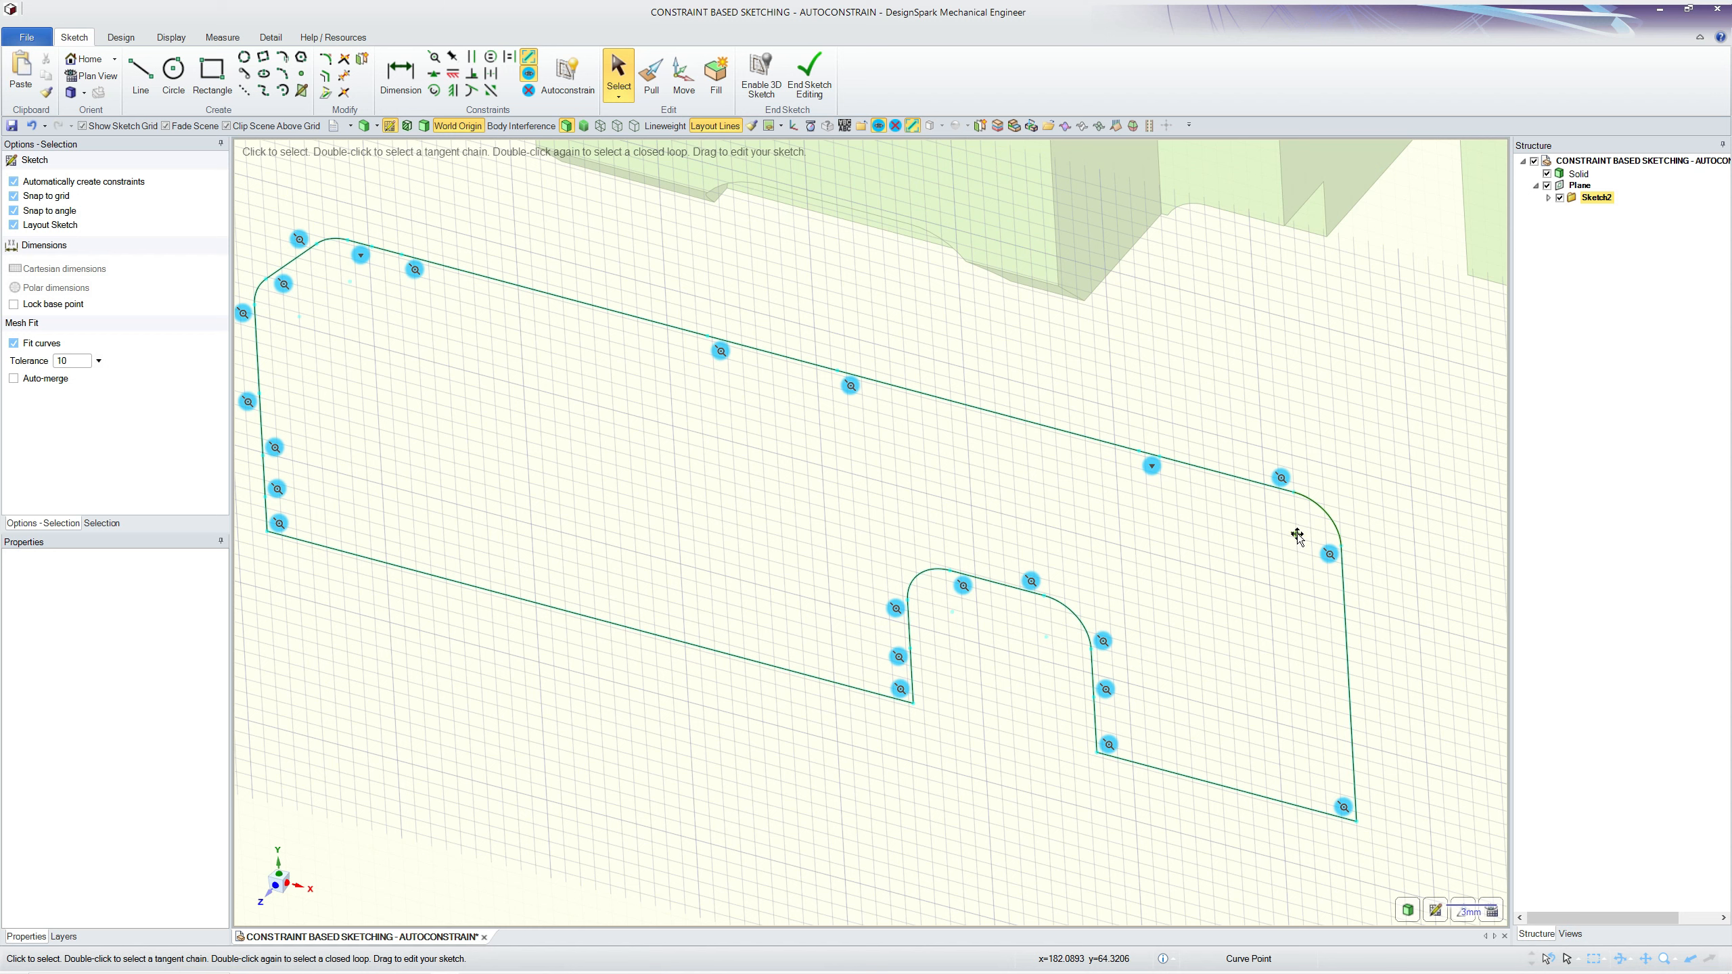
Step: Try moving the centre point of the outline's upper-right corner arc outward twice, and undo both moves
{"action": "left_click_drag", "start_coordinate": [1298, 538], "coordinate": [1298, 504]}
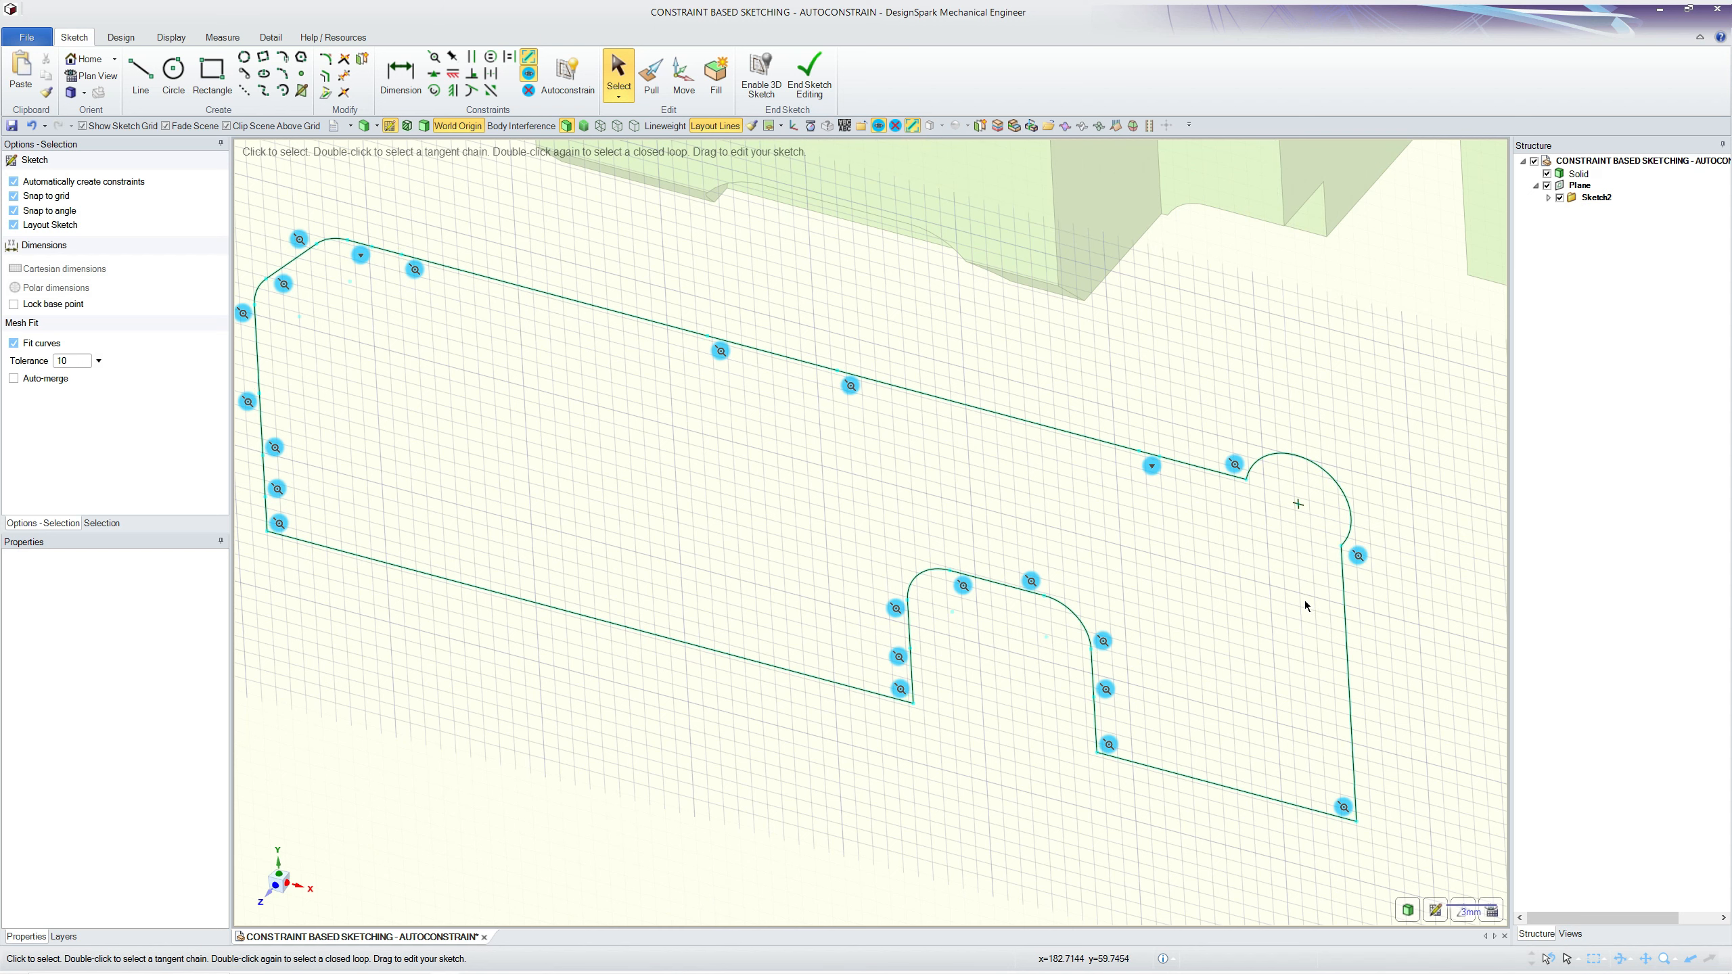
{"action": "scroll", "coordinate": [1251, 618], "scroll_direction": "down", "scroll_amount": 5}
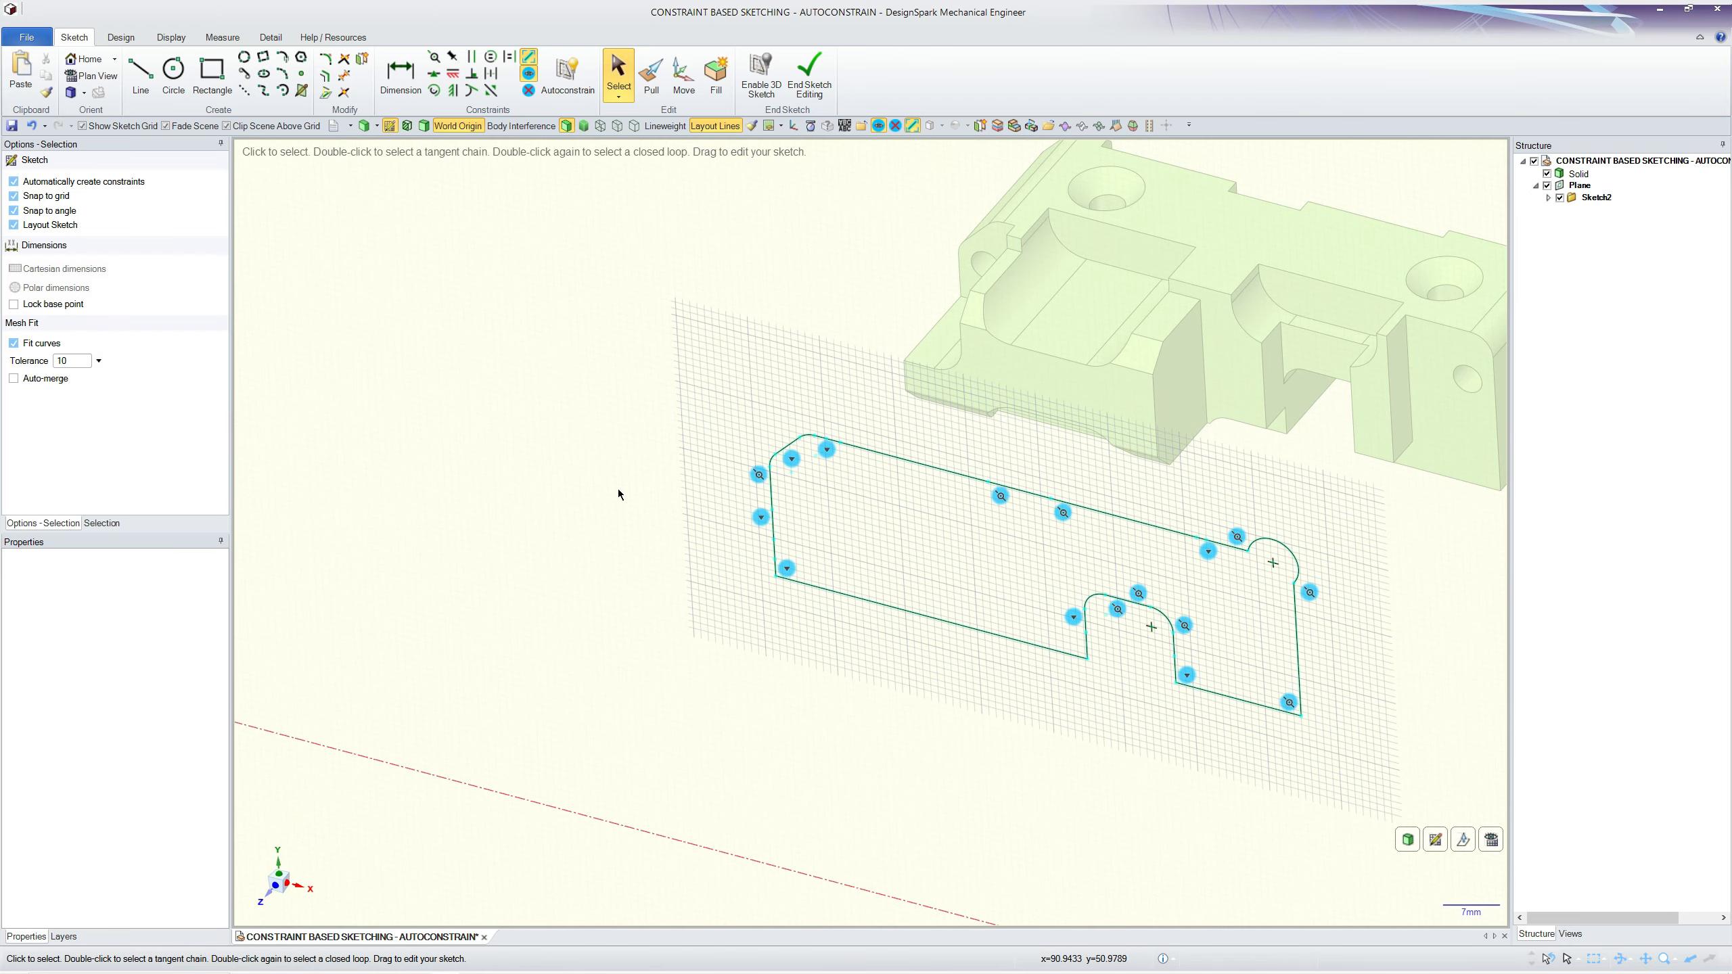
{"action": "scroll", "coordinate": [1123, 590], "scroll_direction": "down", "scroll_amount": 1}
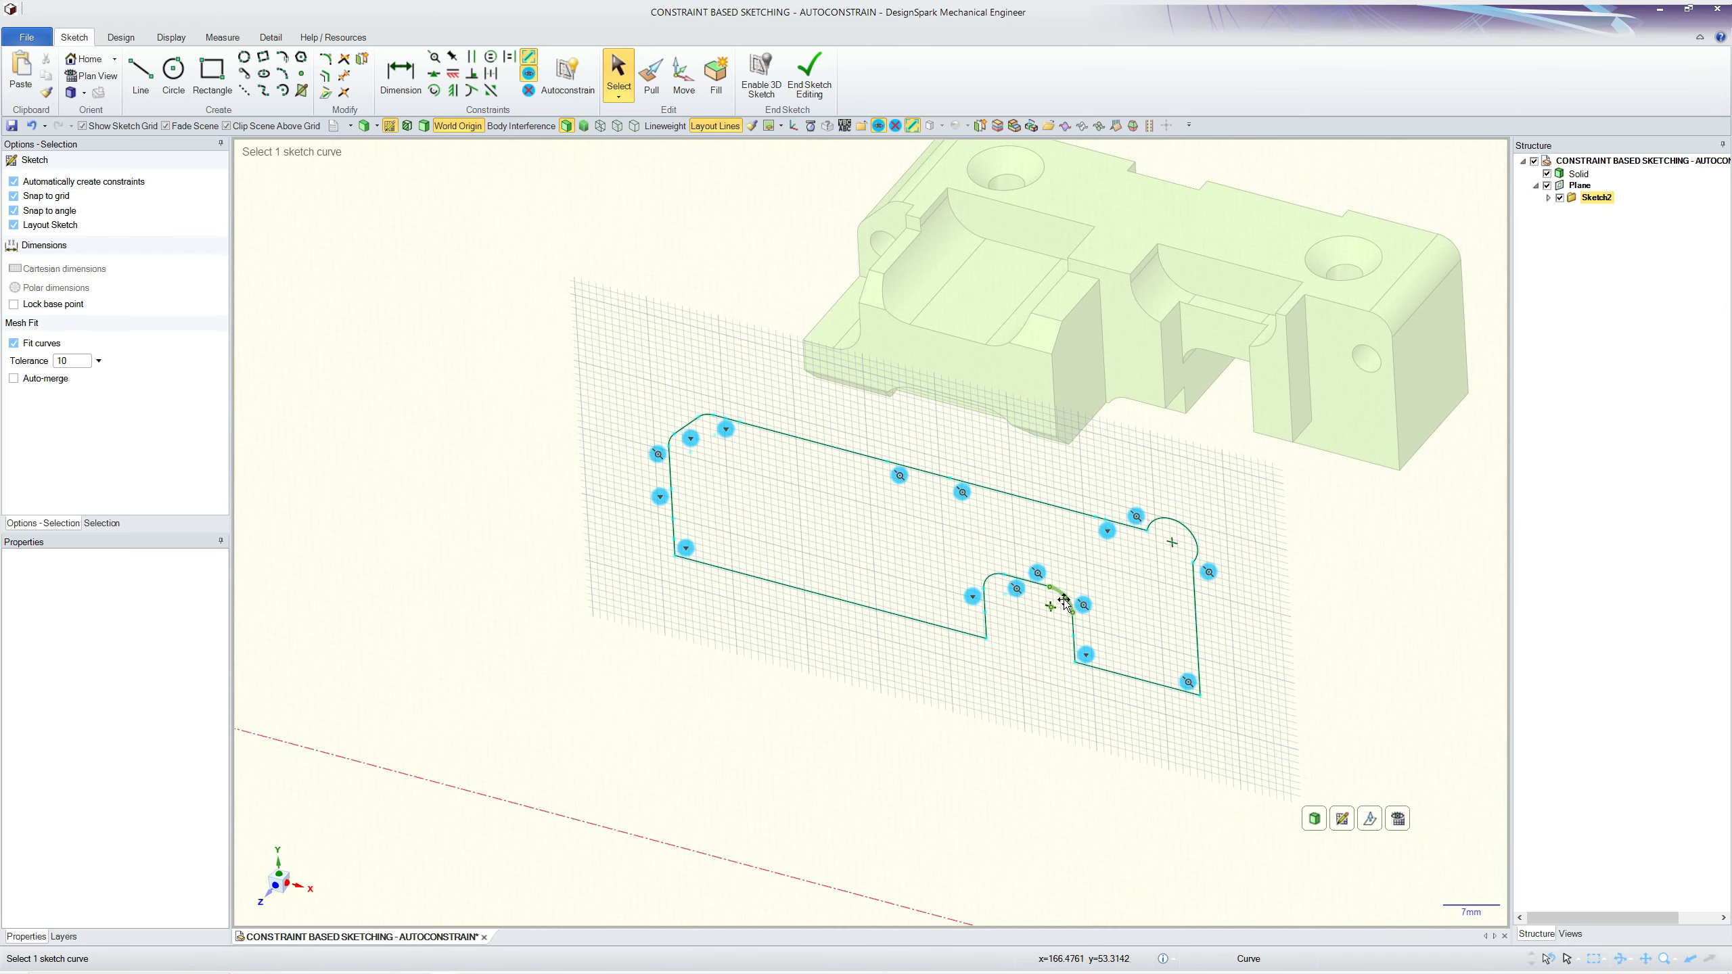
{"action": "scroll", "coordinate": [1193, 592], "scroll_direction": "up", "scroll_amount": 3}
{"action": "left_click_drag", "start_coordinate": [1157, 505], "coordinate": [1189, 452]}
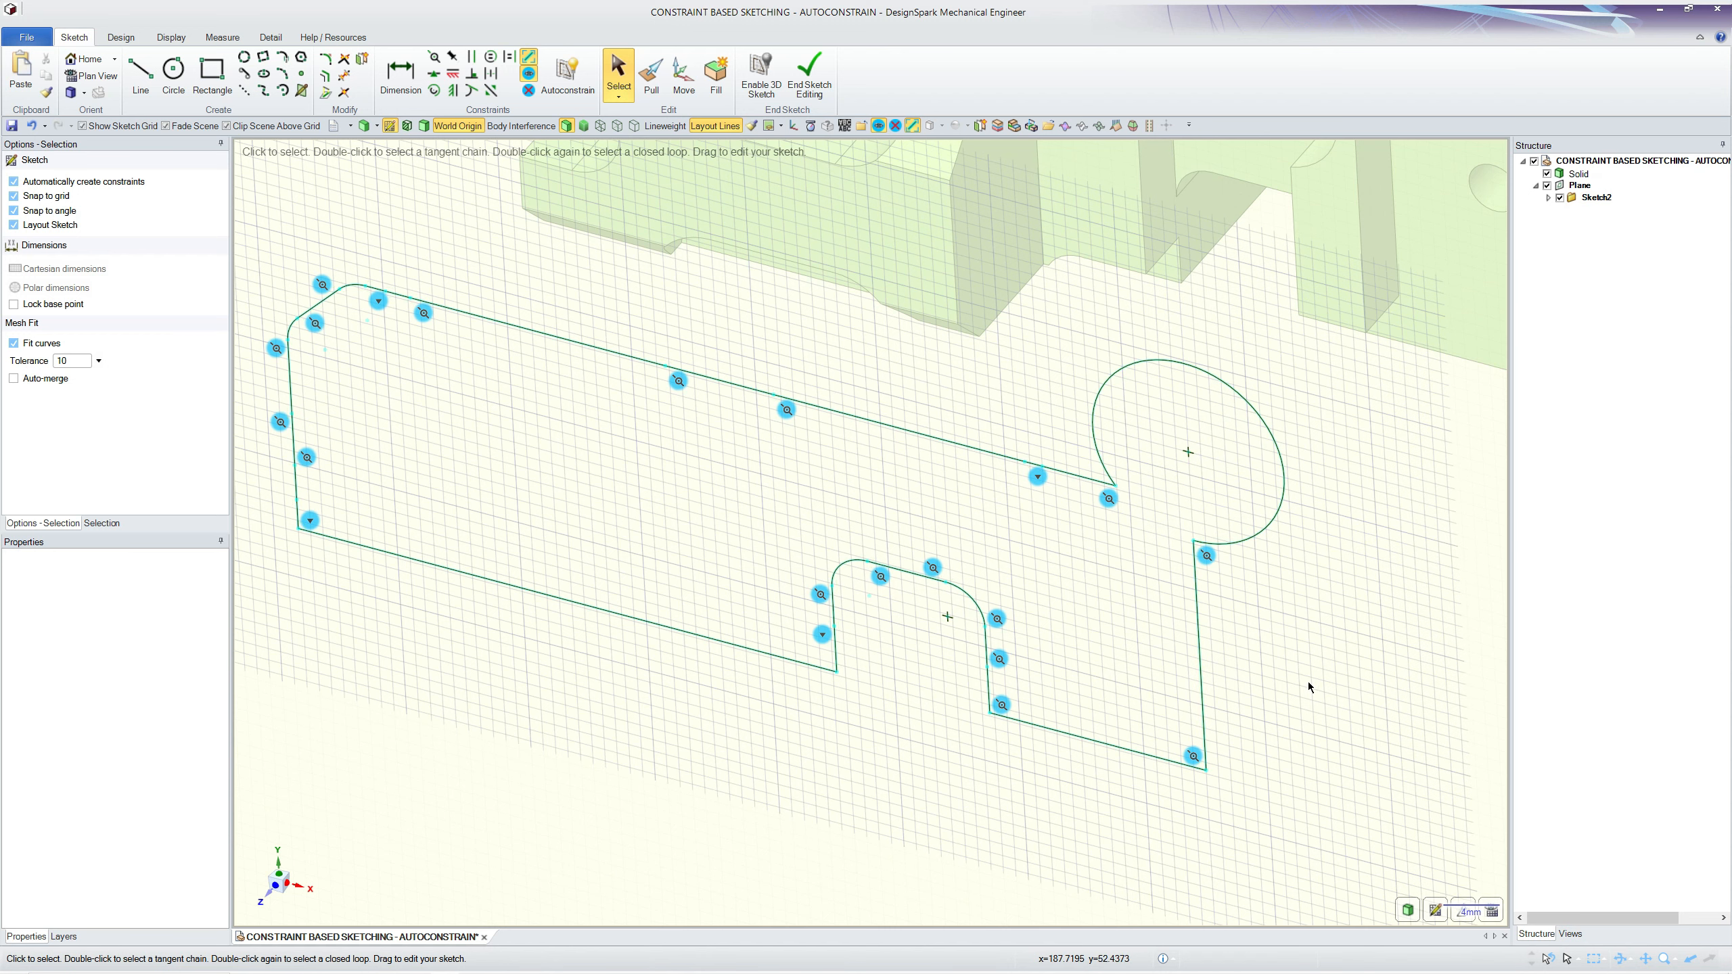
{"action": "key", "text": "ctrl+z"}
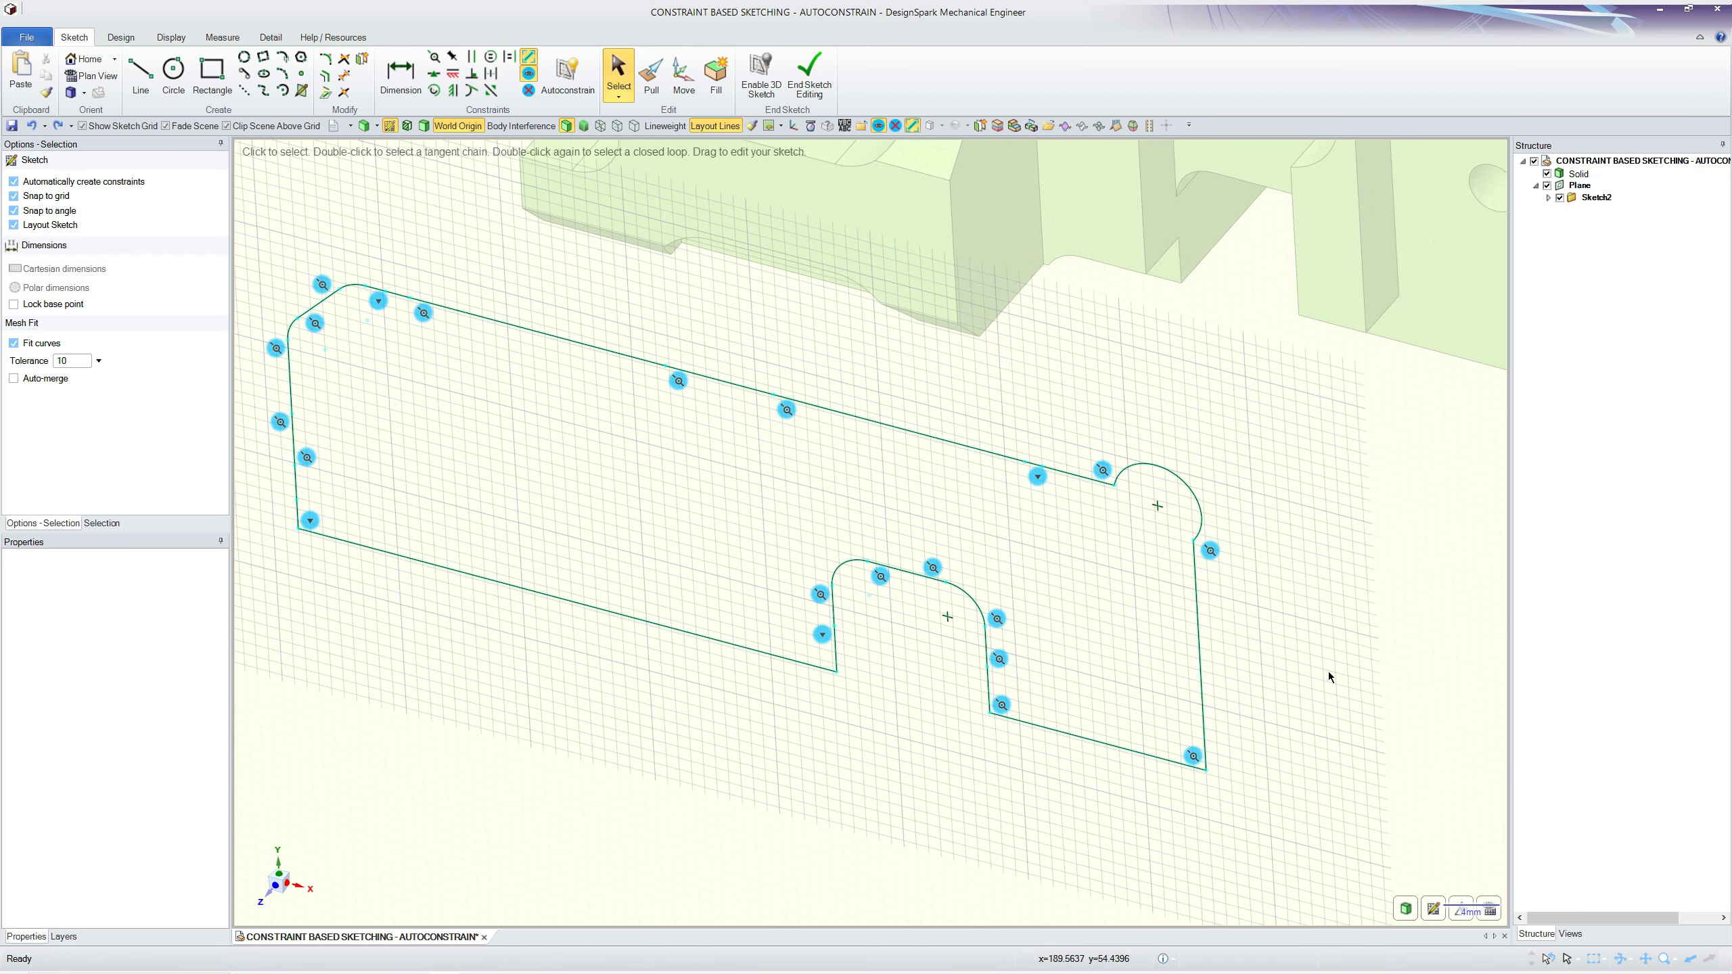
{"action": "key", "text": "ctrl+z"}
Step: Try moving the short middle segment of the outline's long upper edge upward, and undo the move
{"action": "scroll", "coordinate": [1282, 657], "scroll_direction": "up", "scroll_amount": 1}
{"action": "scroll", "coordinate": [1096, 627], "scroll_direction": "down", "scroll_amount": 3}
{"action": "scroll", "coordinate": [941, 587], "scroll_direction": "up", "scroll_amount": 2}
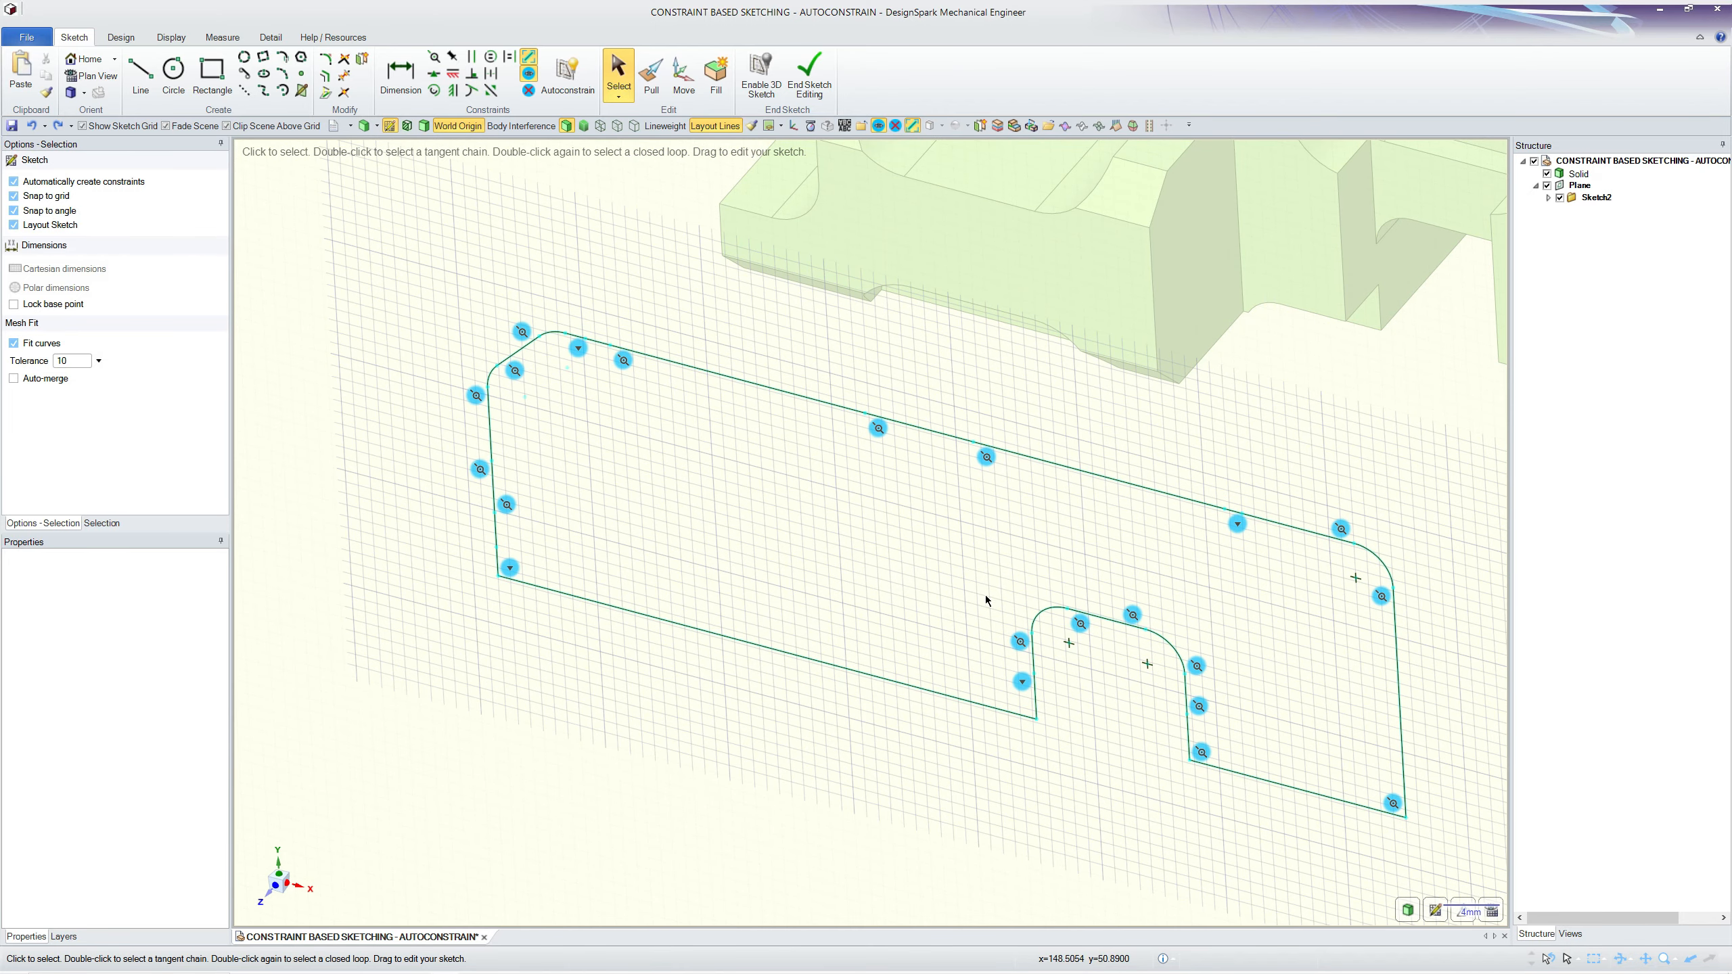
{"action": "scroll", "coordinate": [785, 578], "scroll_direction": "down", "scroll_amount": 2}
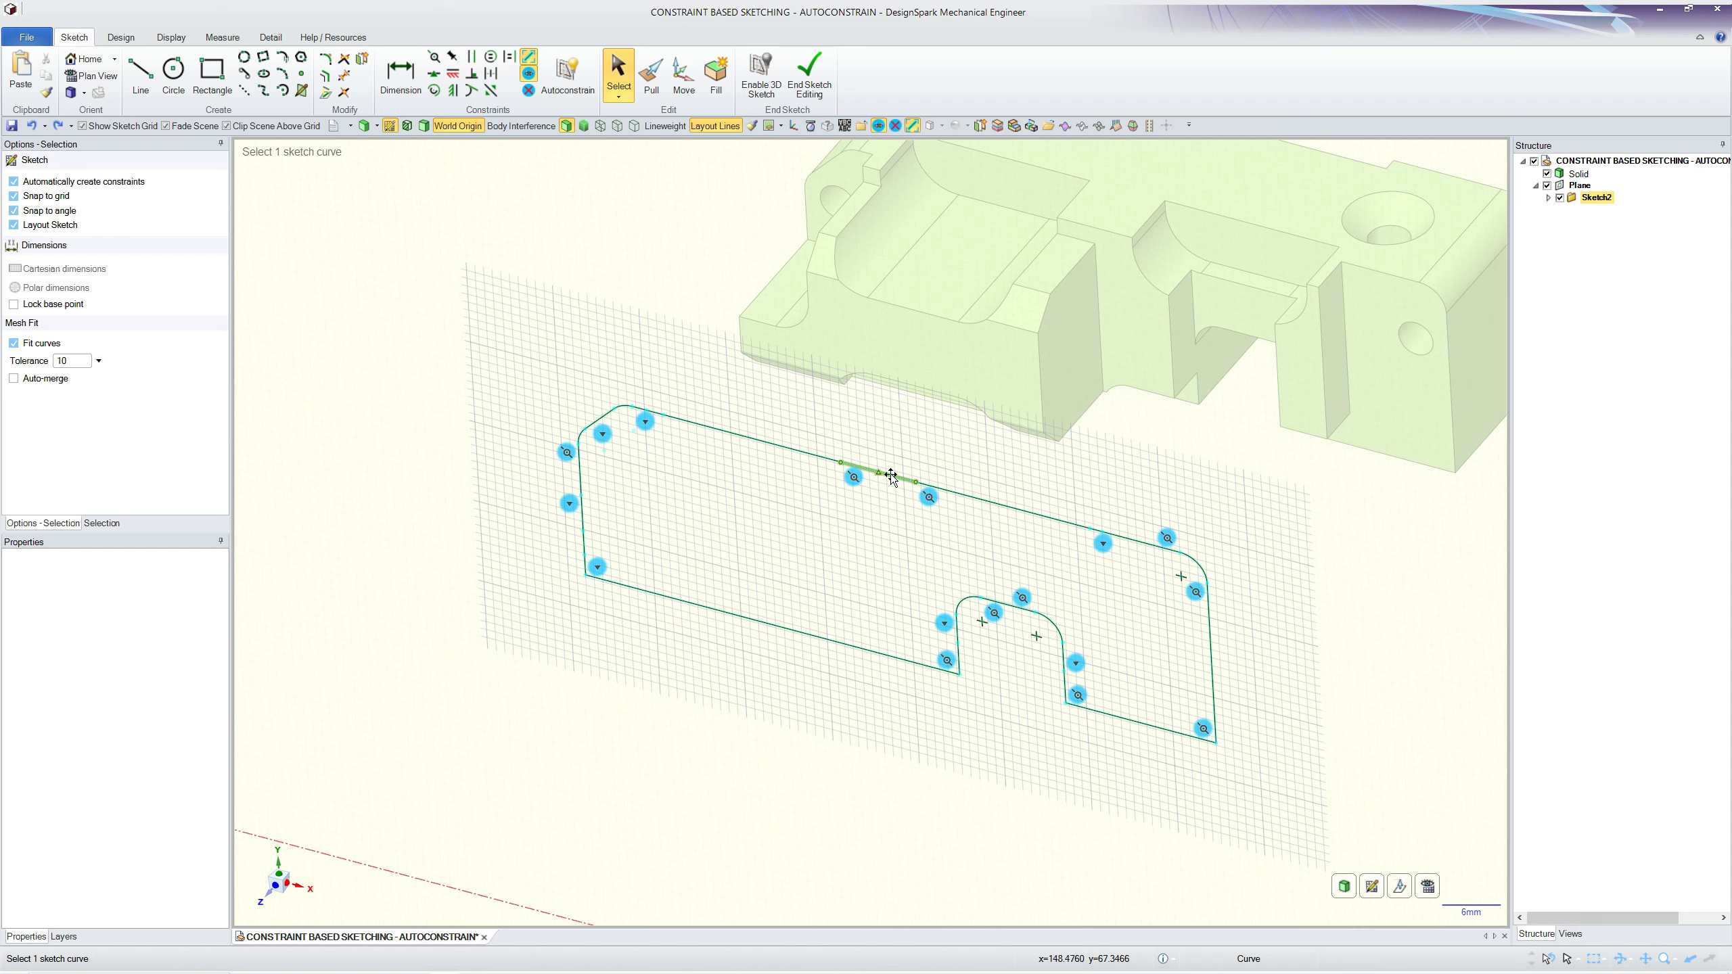
{"action": "left_click_drag", "start_coordinate": [891, 476], "coordinate": [900, 417]}
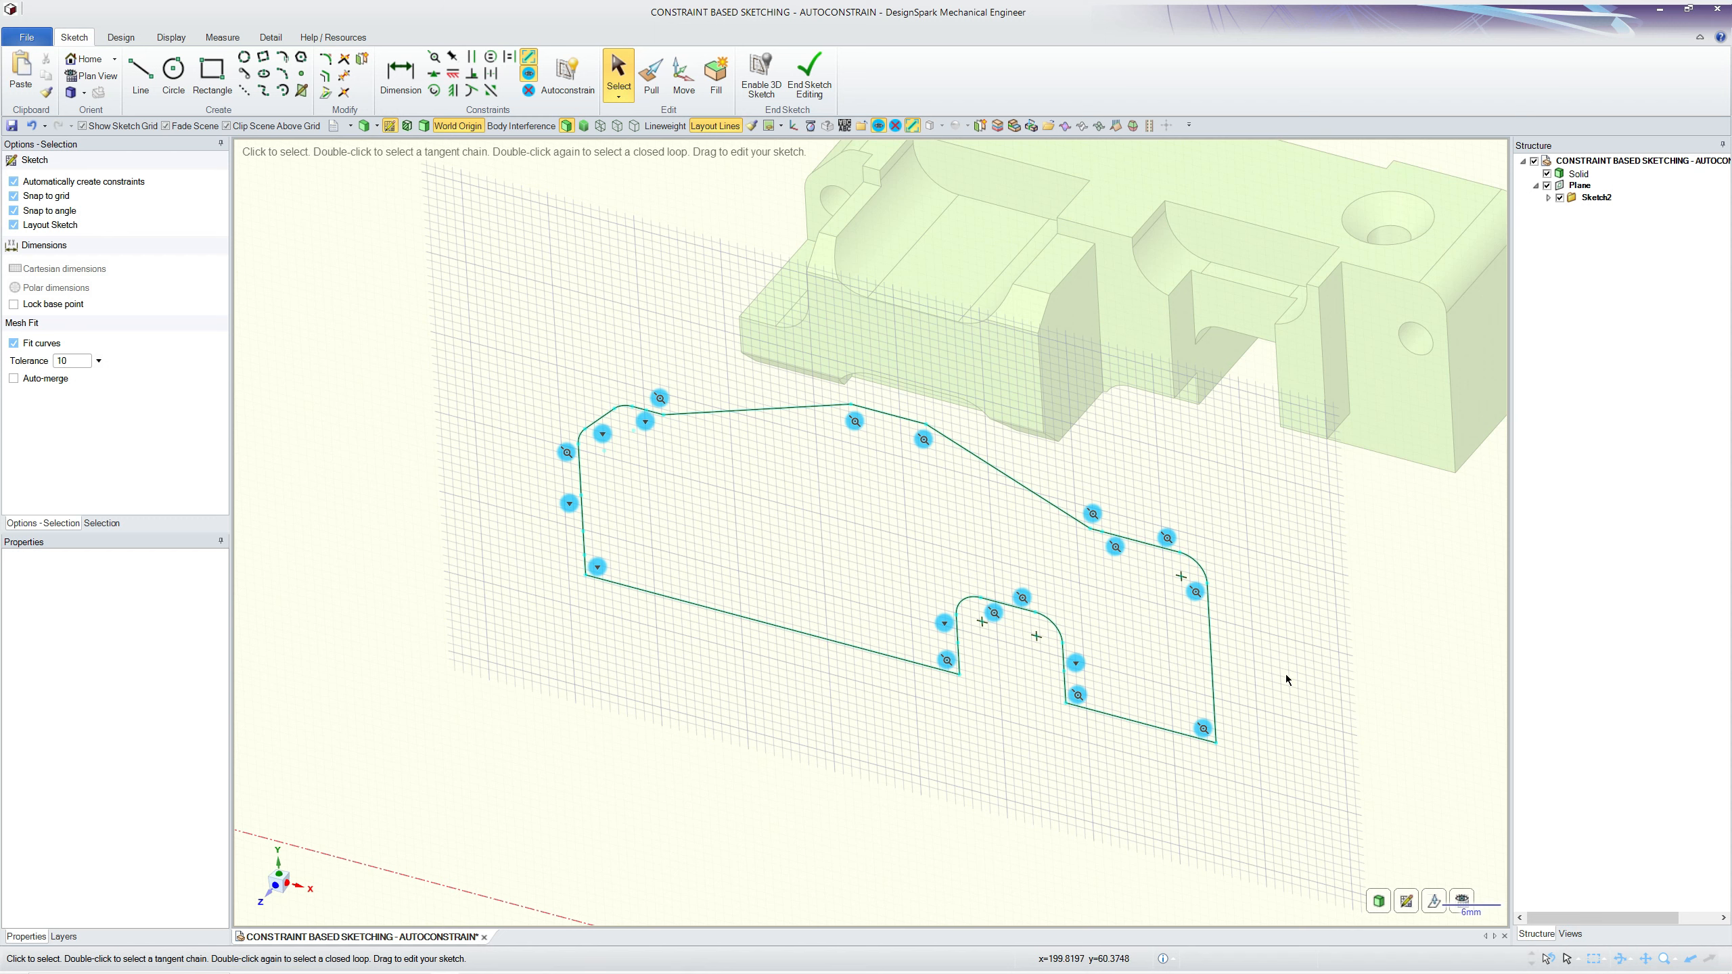
{"action": "key", "text": "ctrl+z"}
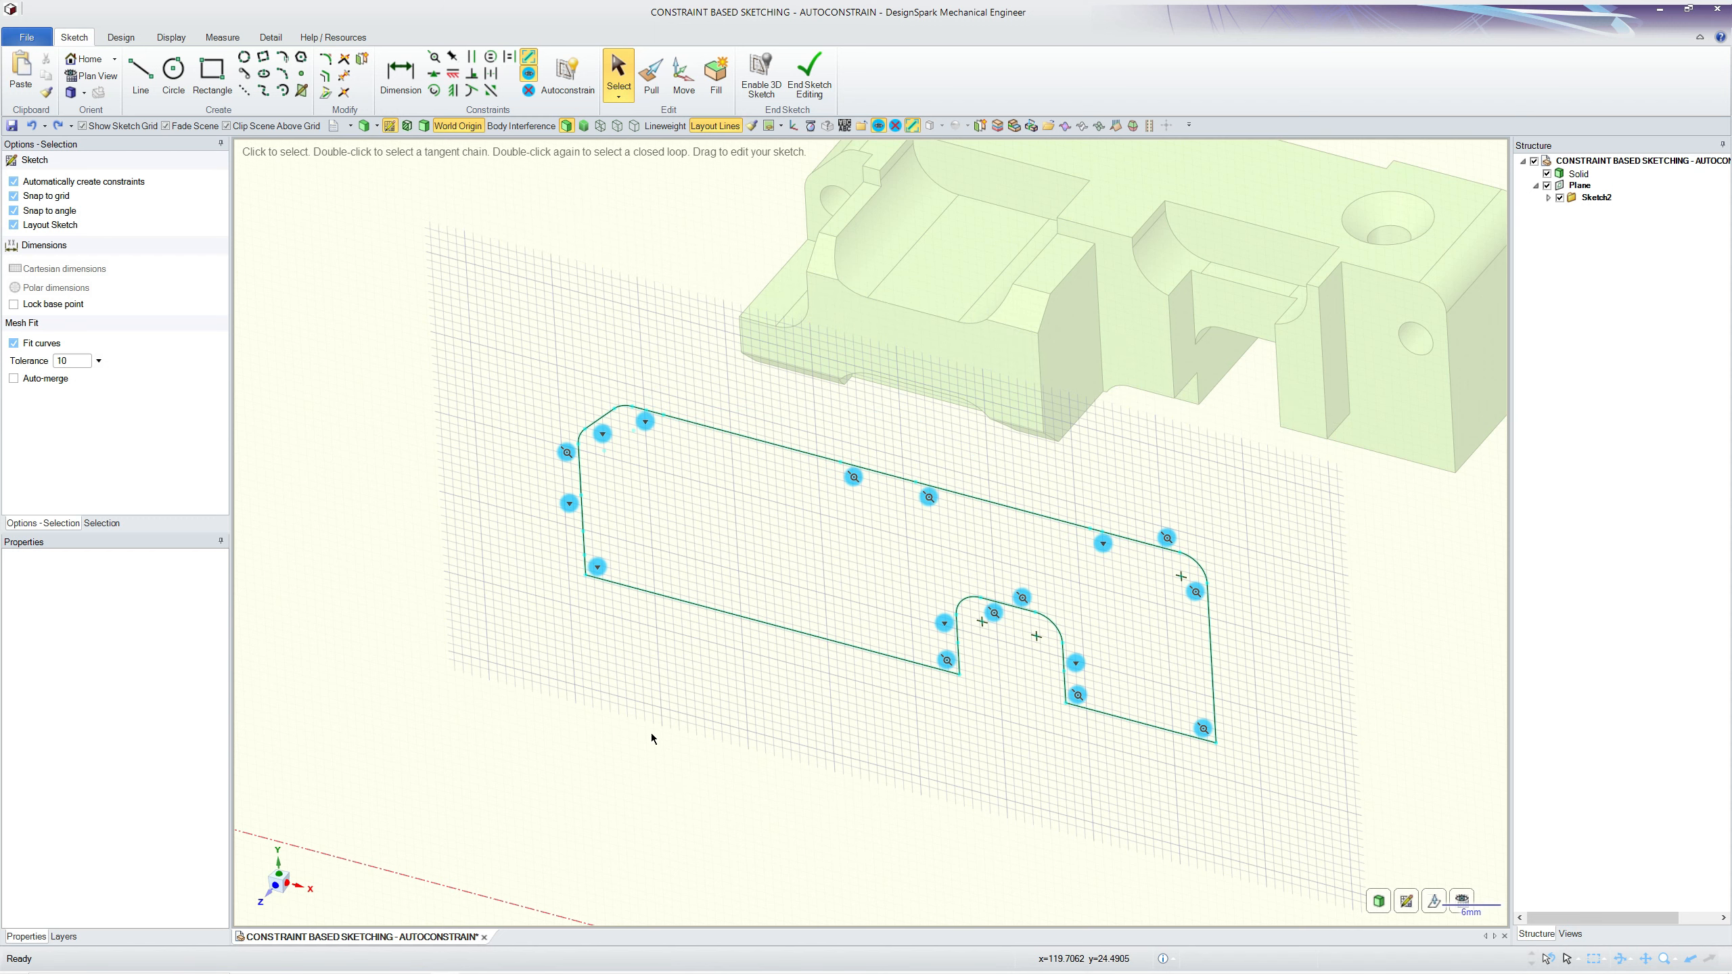
Step: Autoconstrain the projected outline with Parallel Constraint as the only enabled constraint option
{"action": "scroll", "coordinate": [651, 734], "scroll_direction": "down", "scroll_amount": 1}
{"action": "scroll", "coordinate": [956, 769], "scroll_direction": "up", "scroll_amount": 1}
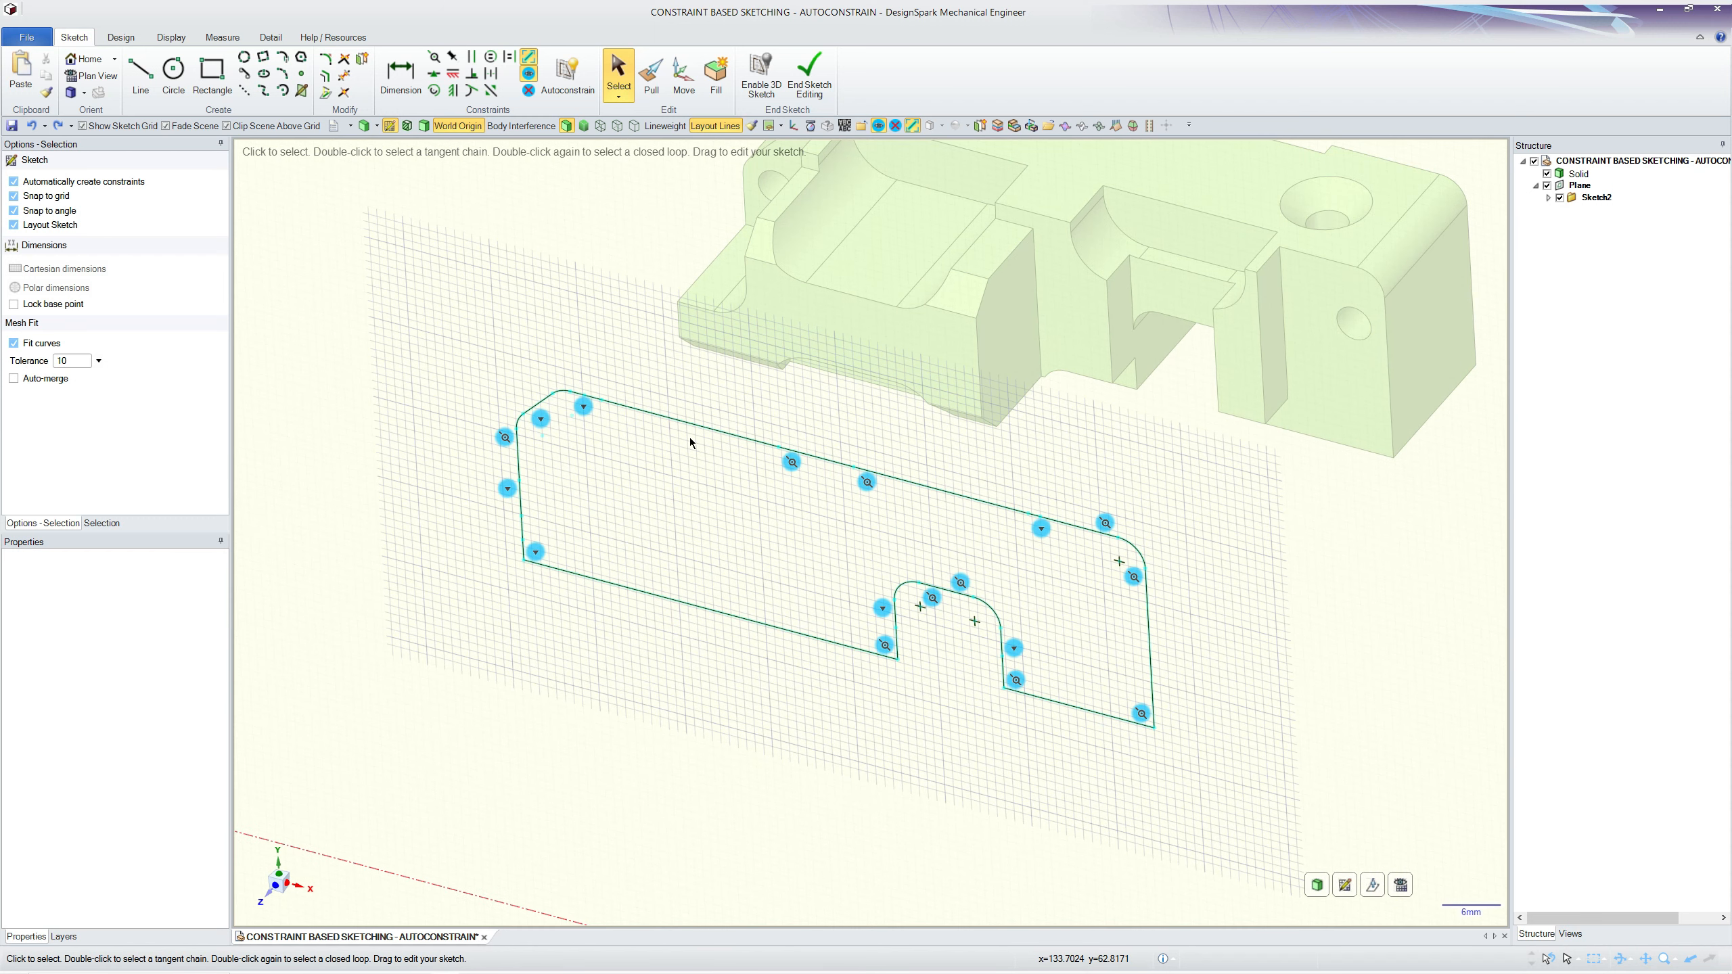
{"action": "left_click", "coordinate": [572, 86]}
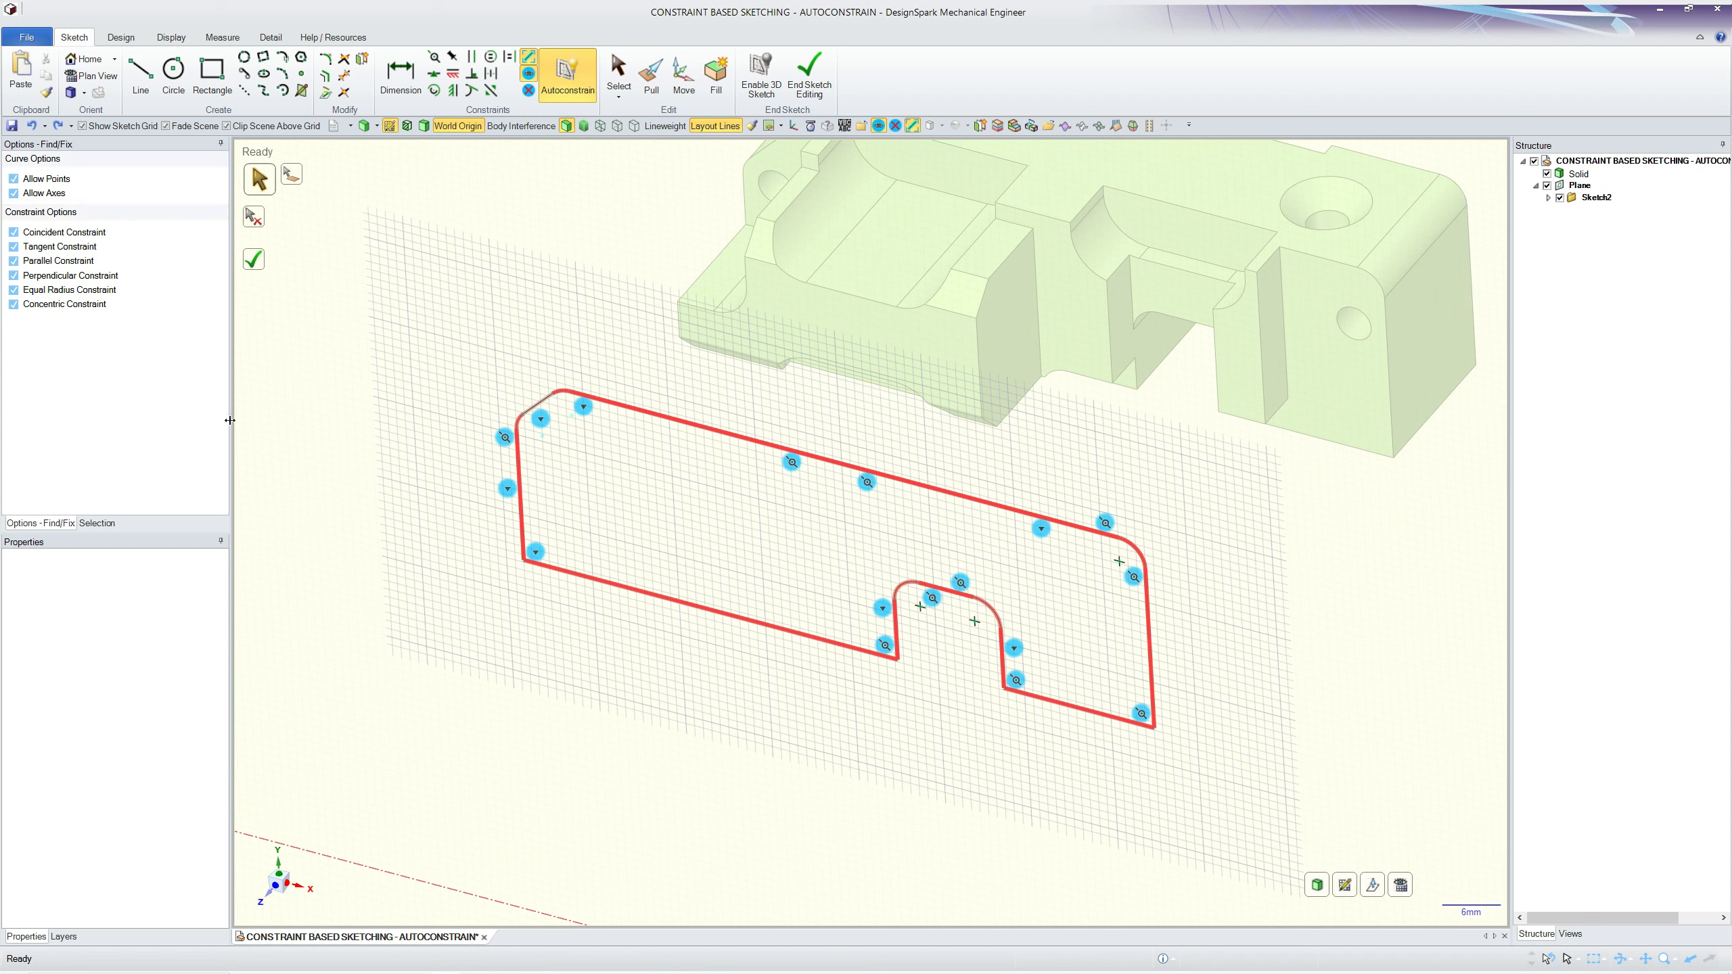
{"action": "left_click", "coordinate": [76, 305]}
{"action": "left_click", "coordinate": [78, 290]}
{"action": "left_click", "coordinate": [82, 274]}
{"action": "left_click", "coordinate": [80, 260]}
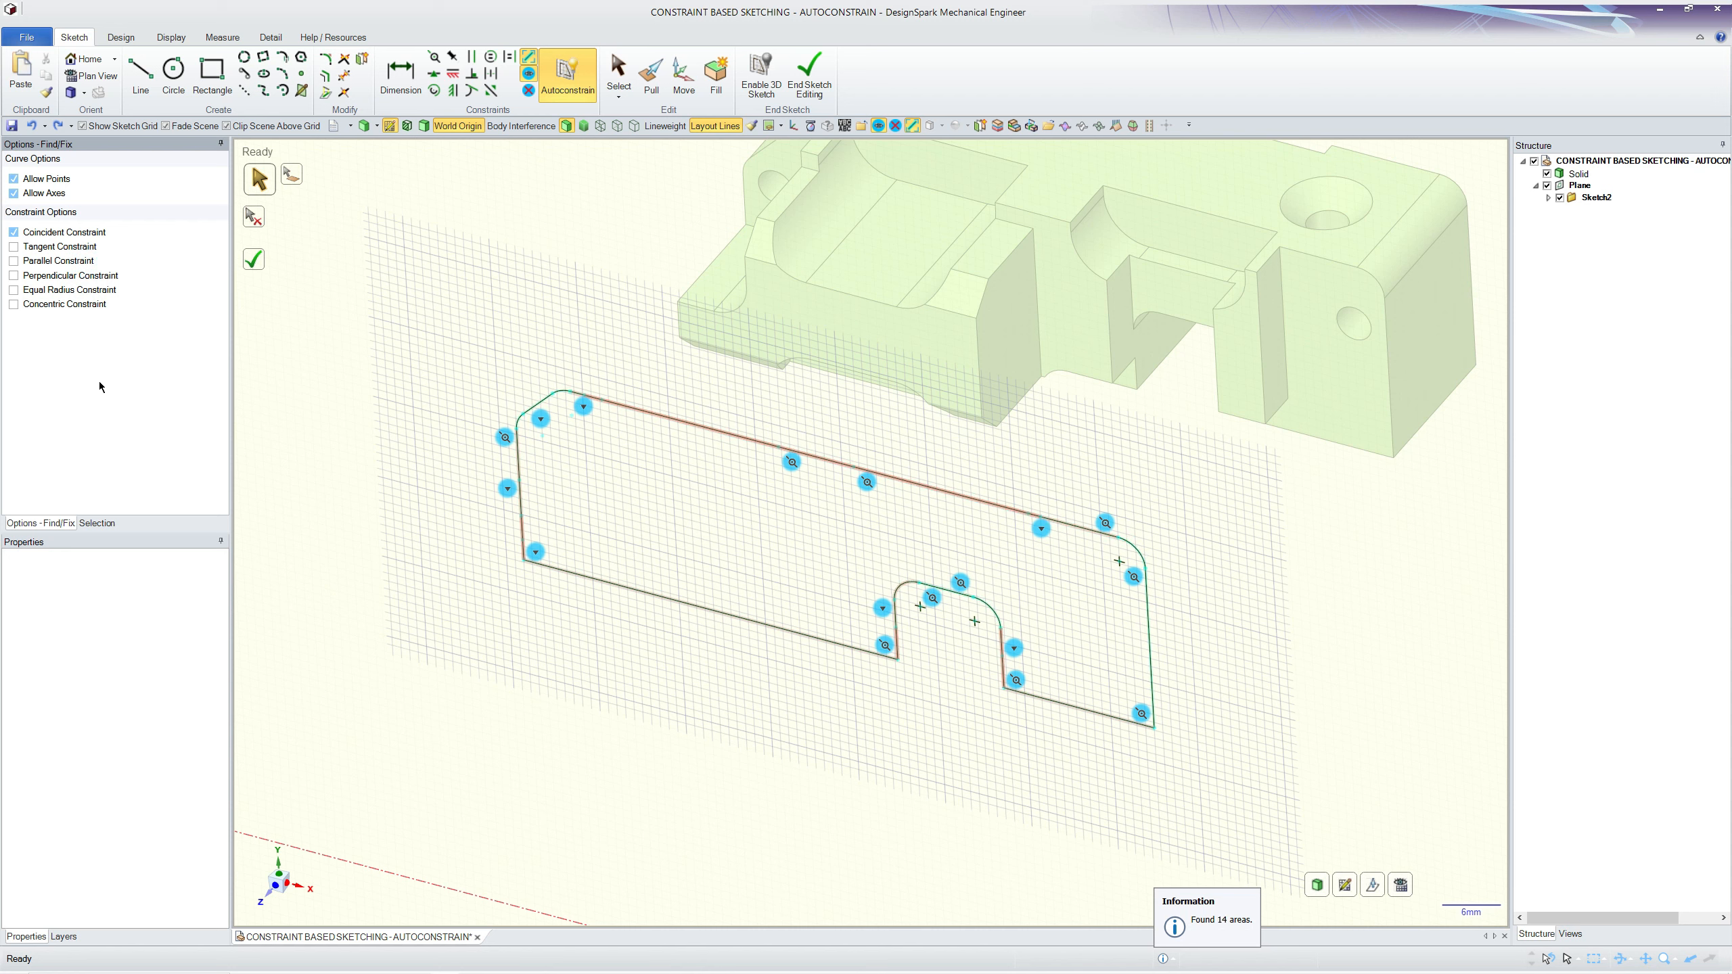
{"action": "left_click", "coordinate": [14, 261]}
{"action": "left_click", "coordinate": [13, 232]}
{"action": "scroll", "coordinate": [715, 693], "scroll_direction": "up", "scroll_amount": 1}
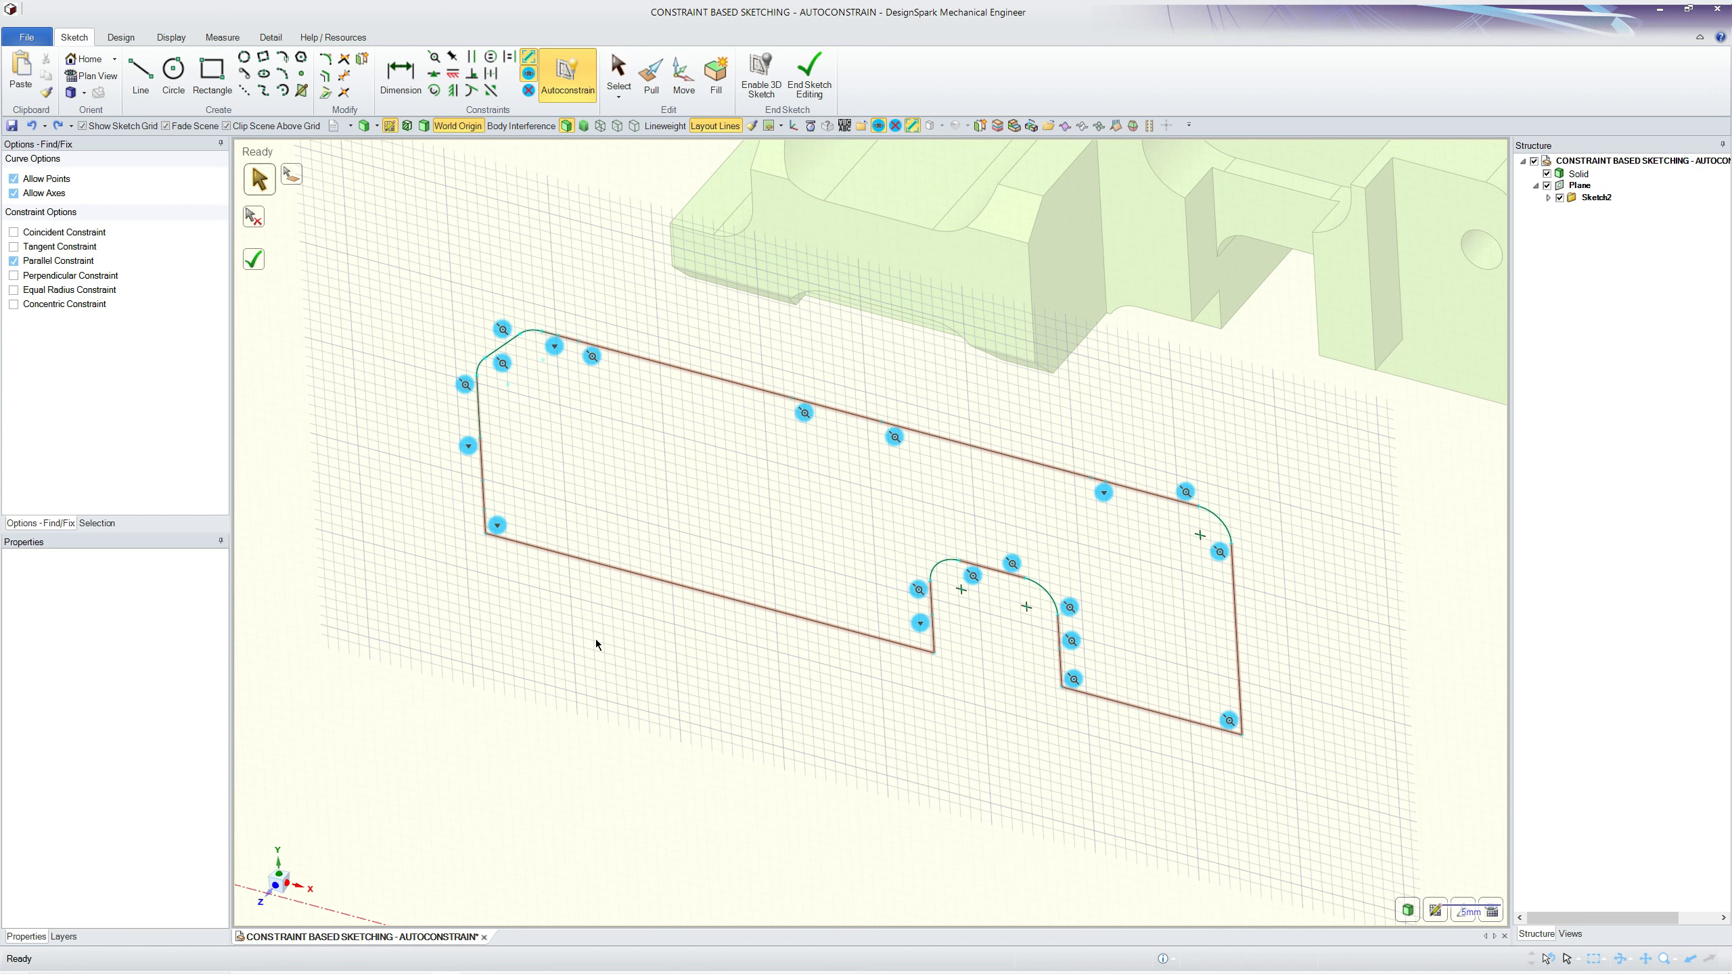
{"action": "scroll", "coordinate": [596, 645], "scroll_direction": "down", "scroll_amount": 1}
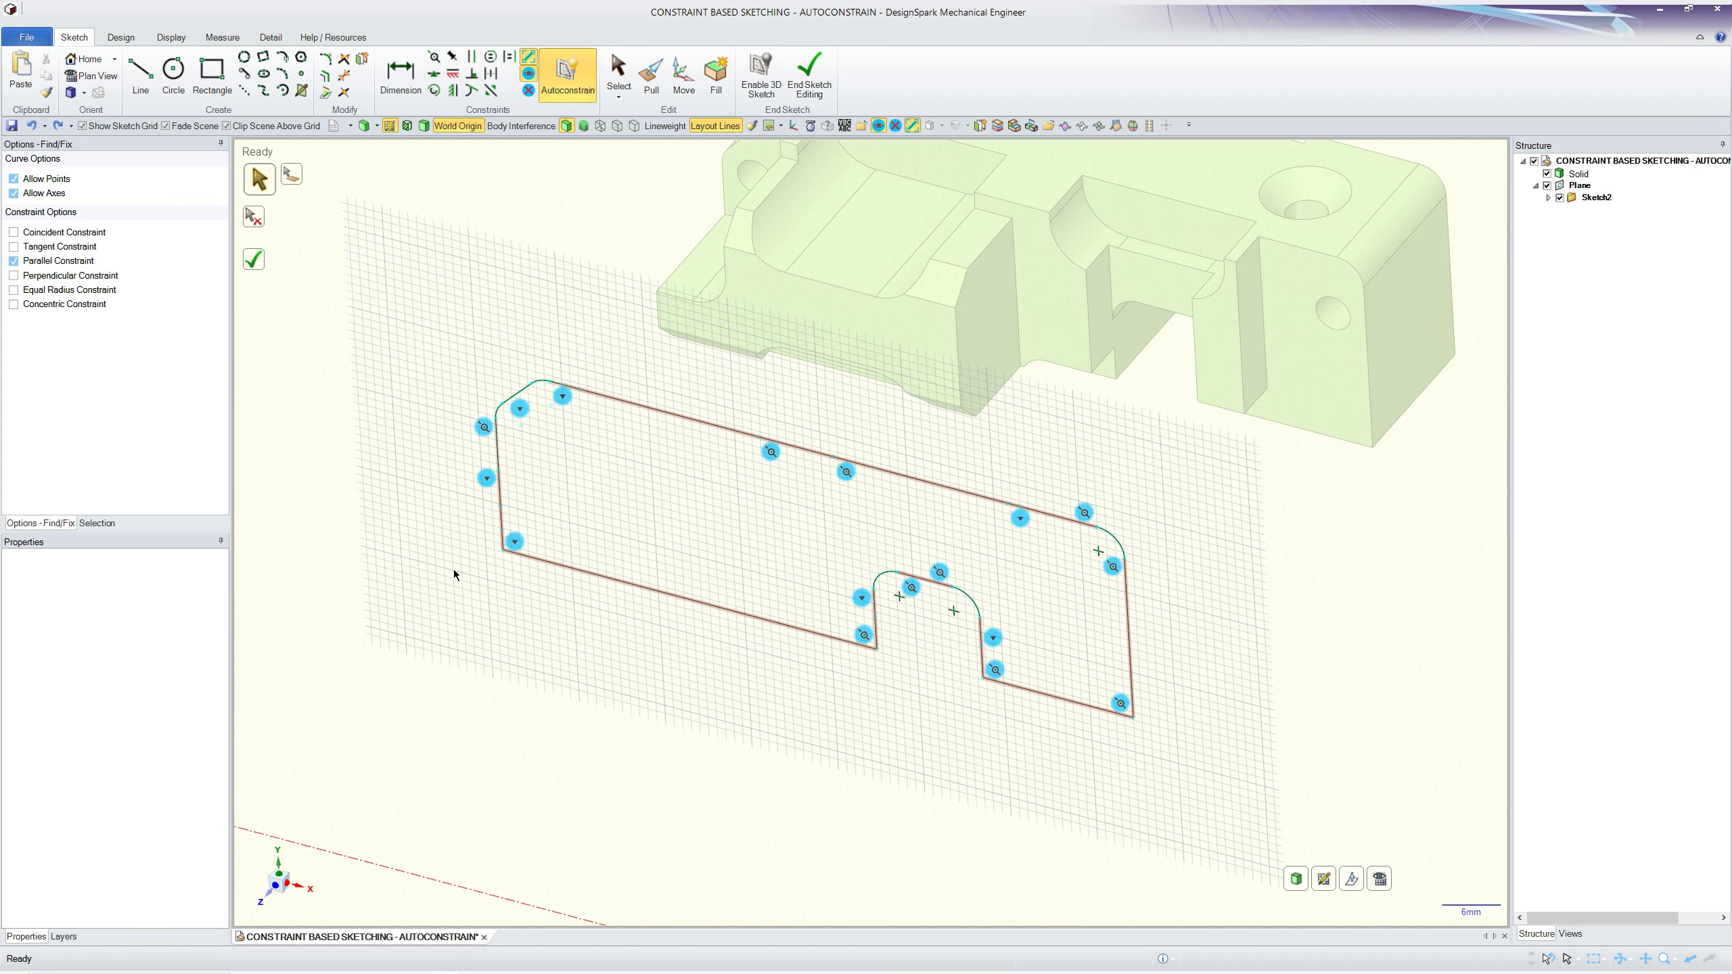
{"action": "left_click", "coordinate": [254, 259]}
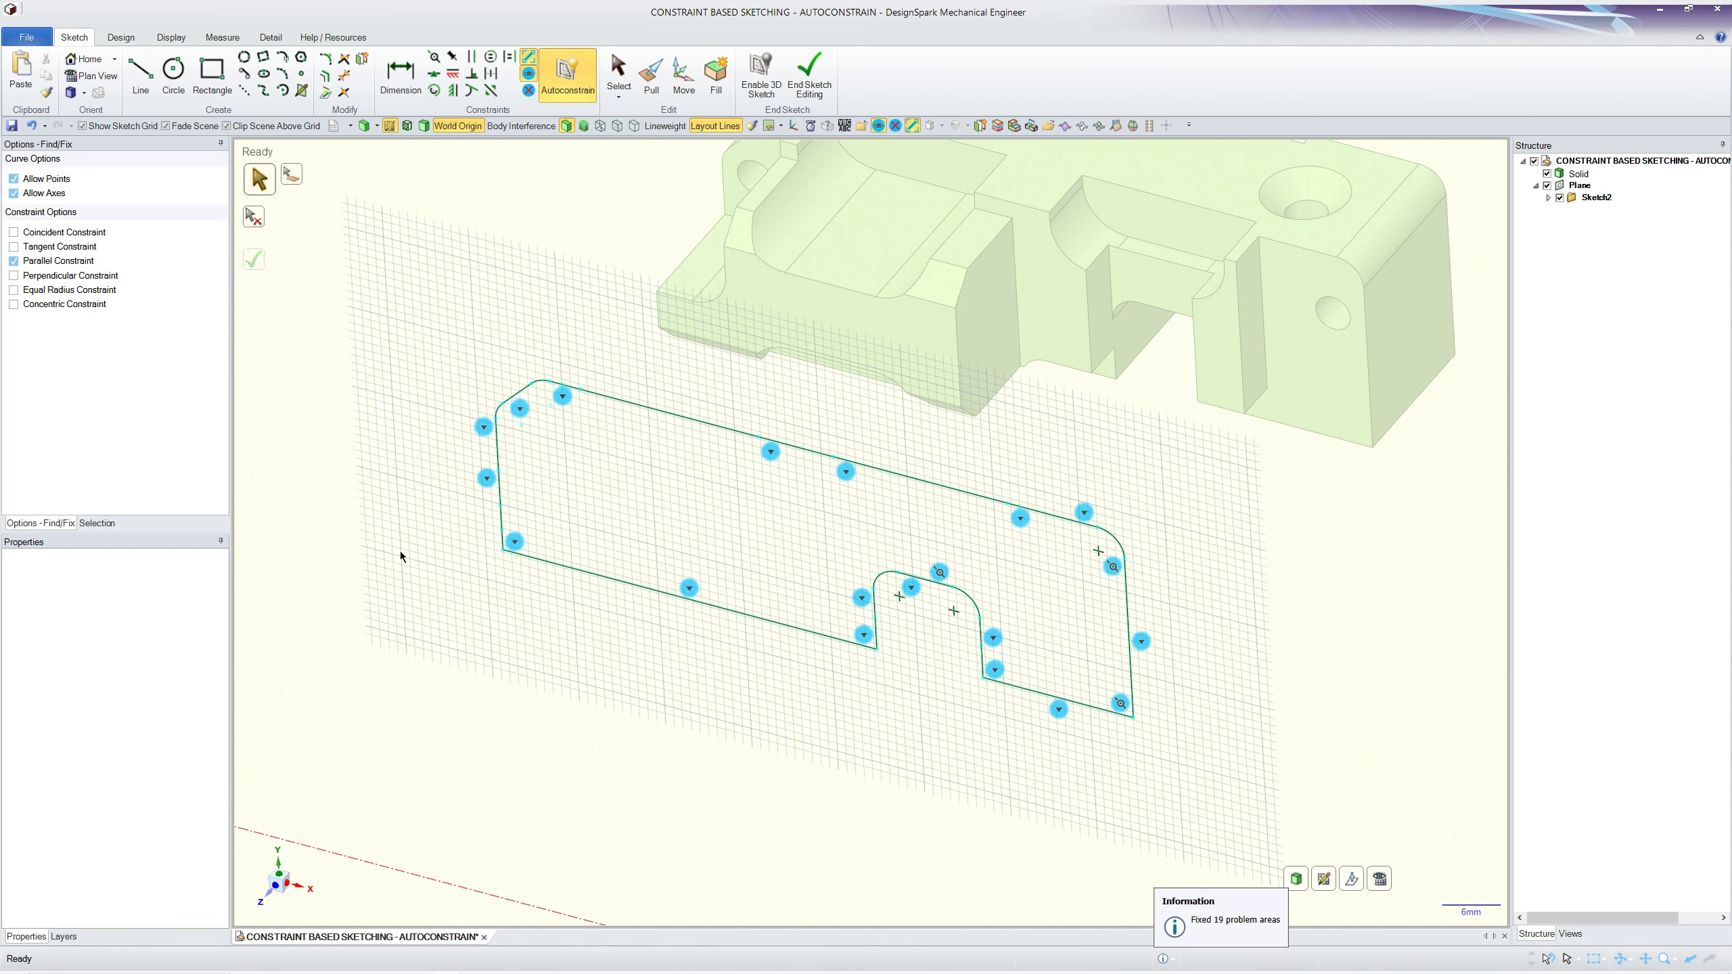
Step: Switch the Autoconstrain option from parallel to Tangent Constraint only and apply the tangent constraints to the outline
{"action": "scroll", "coordinate": [414, 576], "scroll_direction": "up", "scroll_amount": 1}
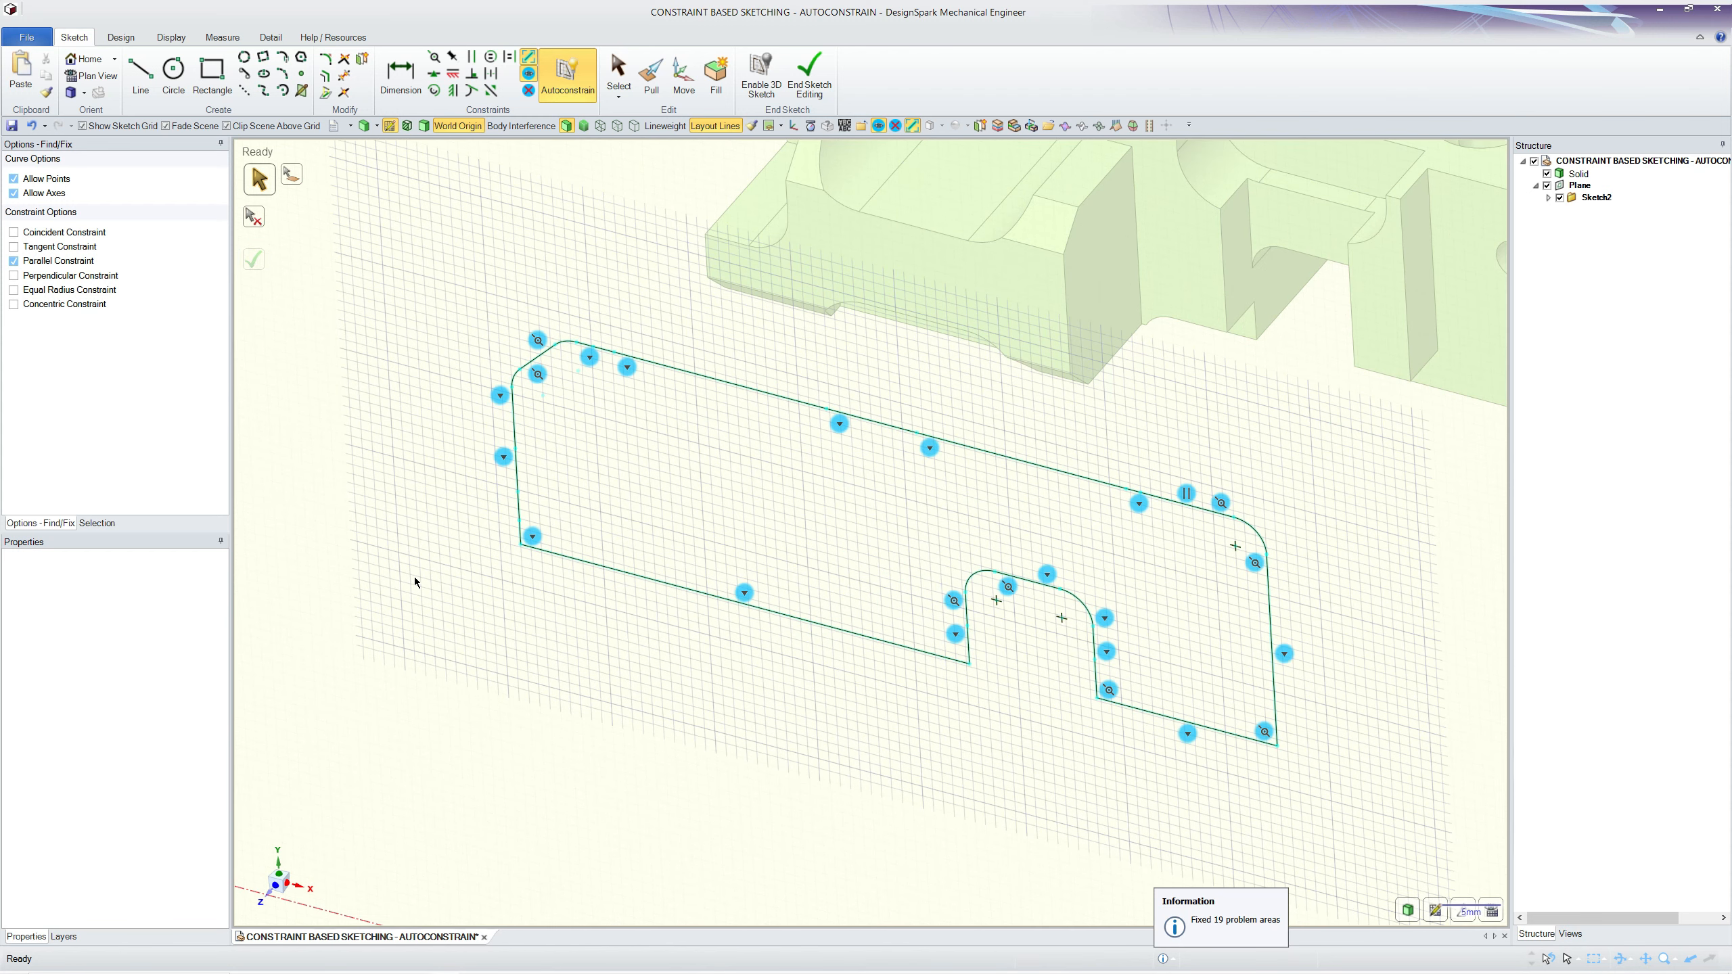
{"action": "left_click", "coordinate": [81, 251]}
{"action": "left_click", "coordinate": [75, 262]}
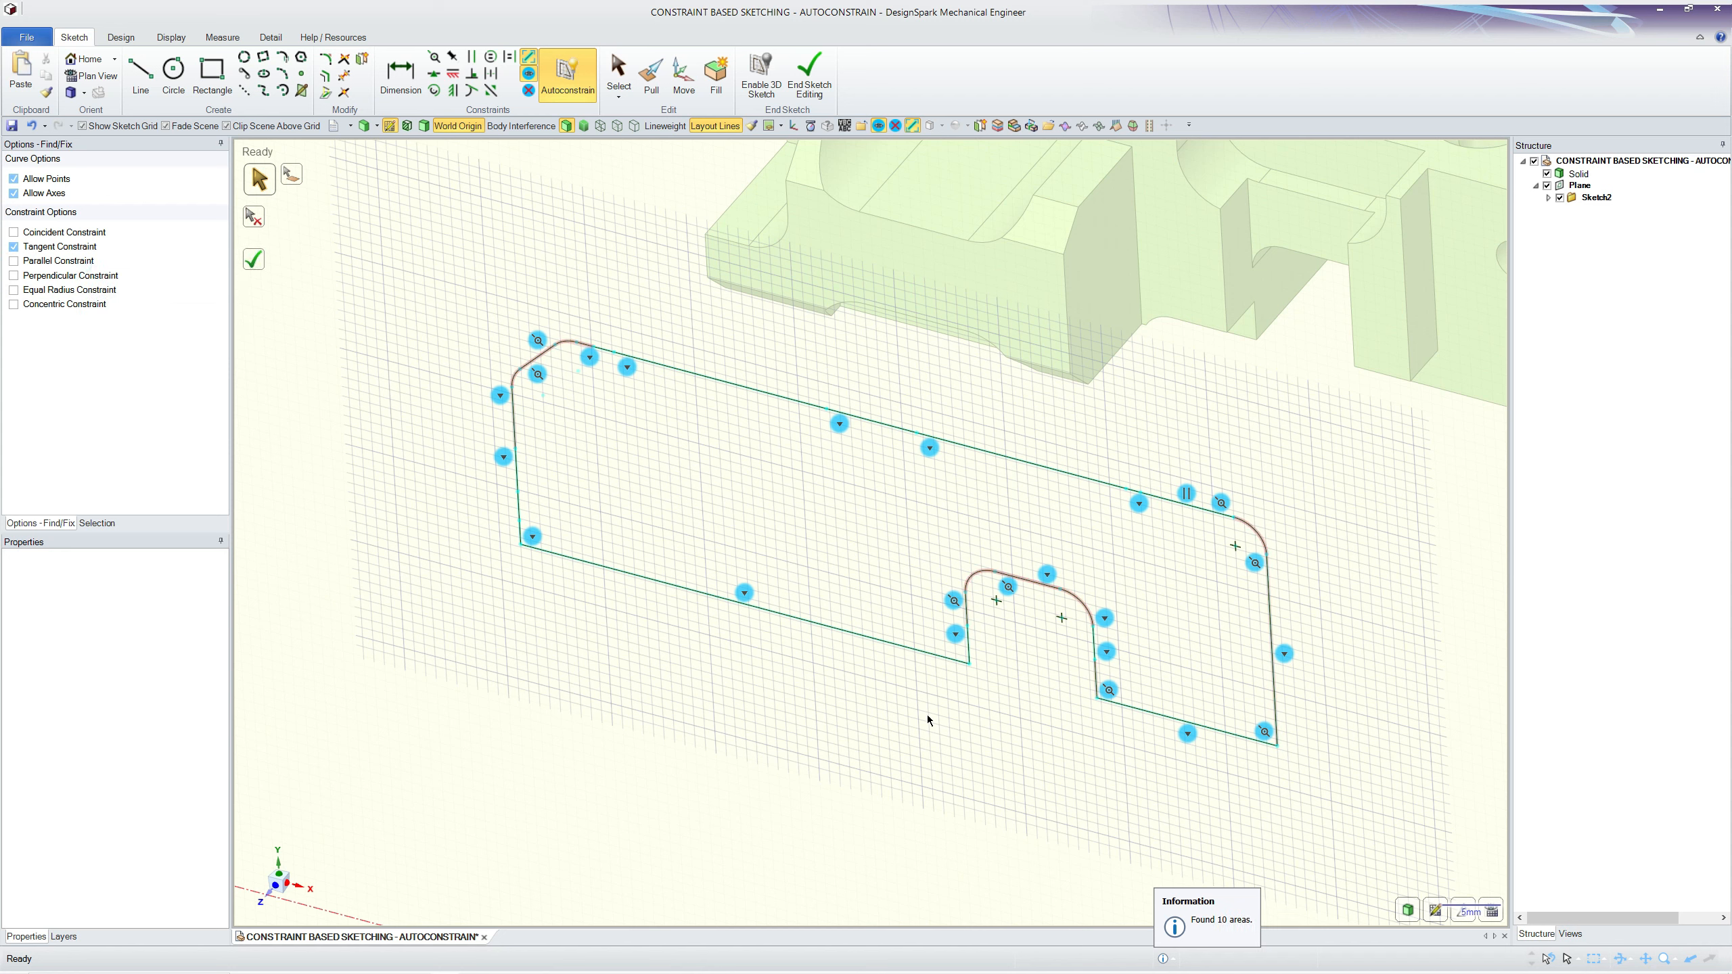
{"action": "scroll", "coordinate": [1026, 785], "scroll_direction": "up", "scroll_amount": 1}
{"action": "scroll", "coordinate": [758, 682], "scroll_direction": "down", "scroll_amount": 1}
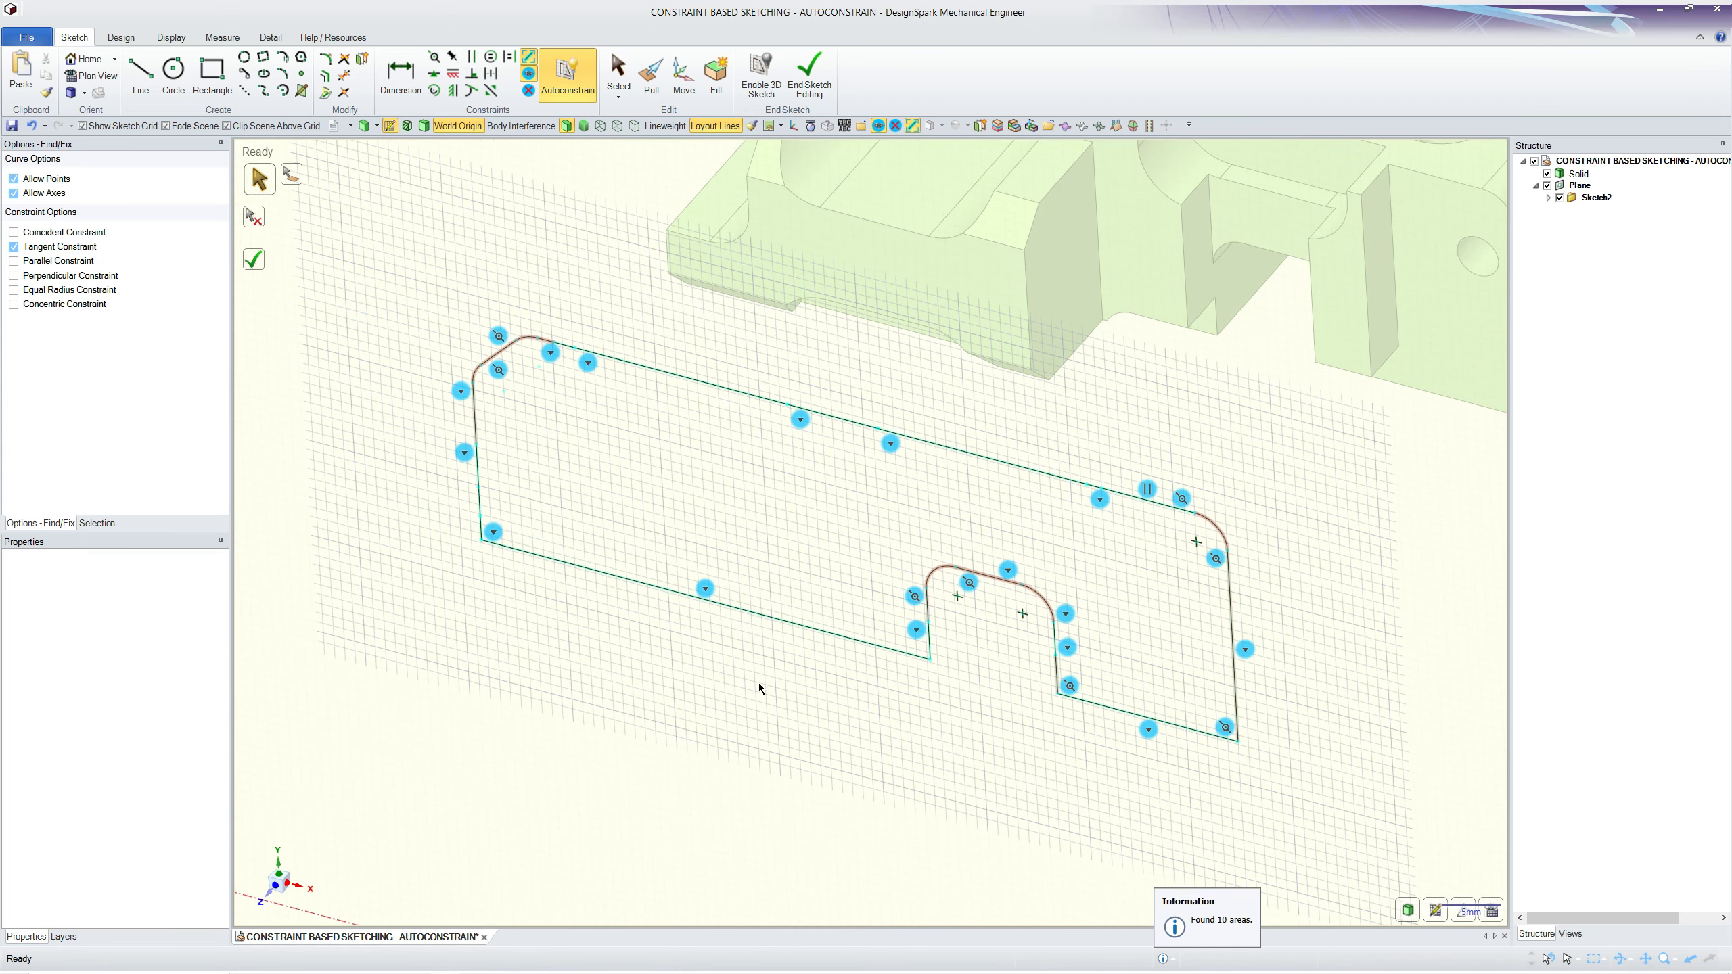
{"action": "left_click", "coordinate": [254, 260]}
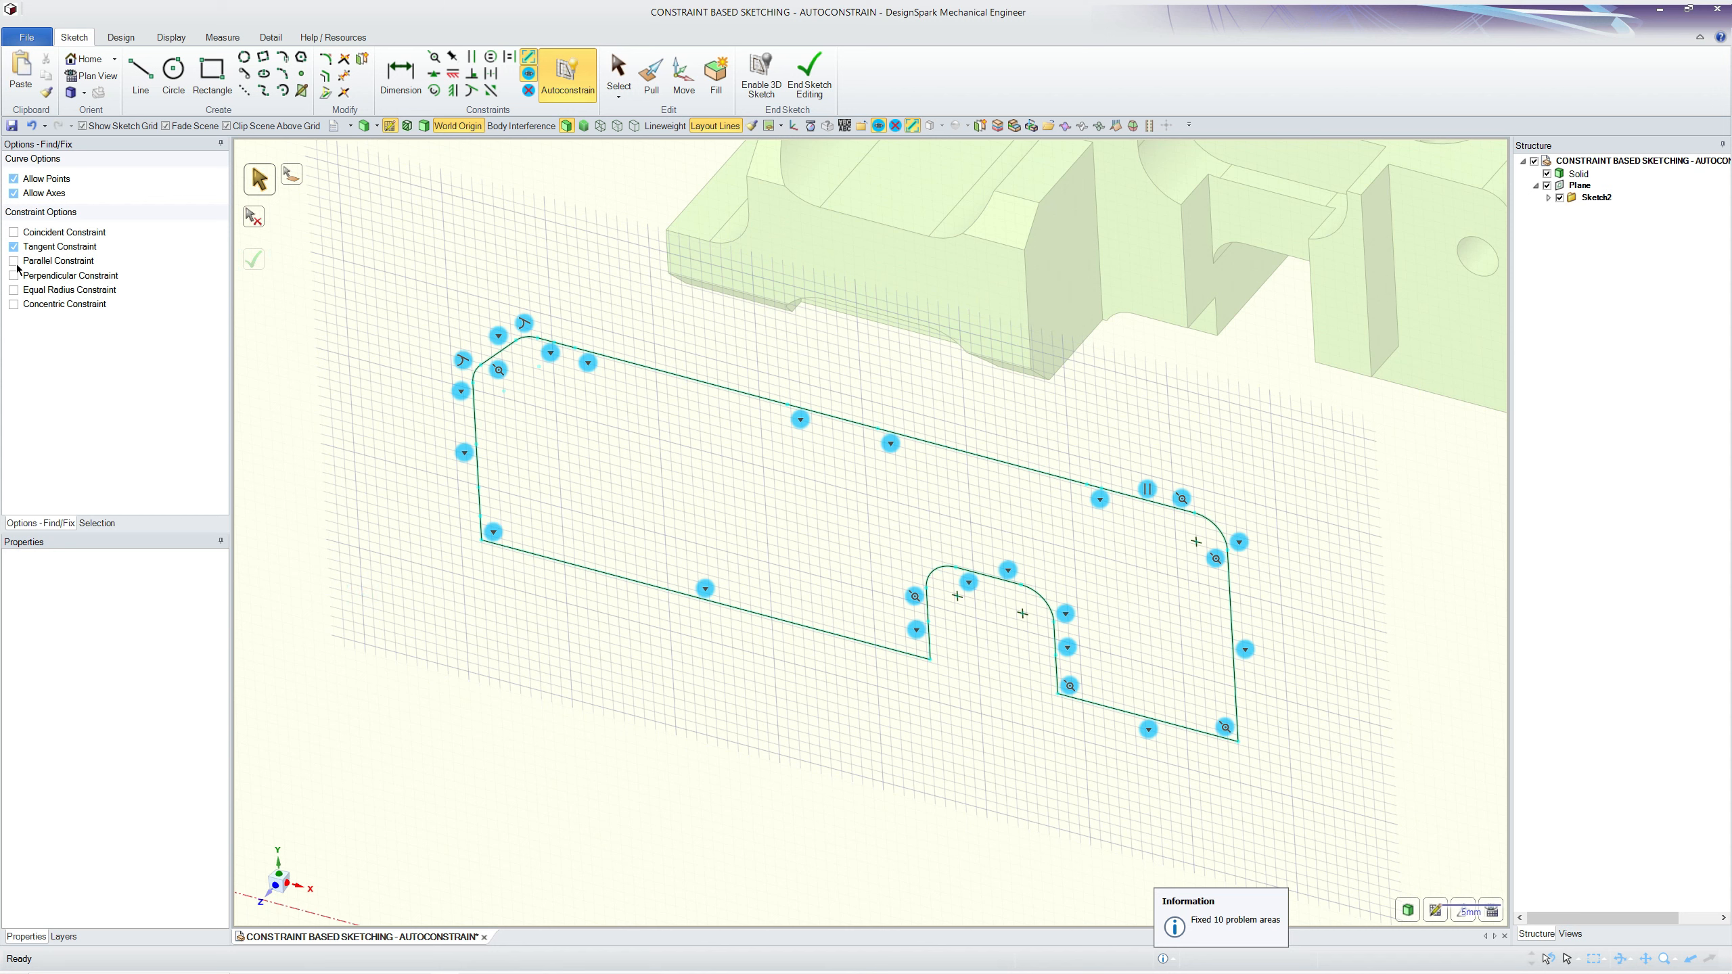
Step: Apply Autoconstrain to the outline's arcs with only Equal Radius Constraint enabled, and leave the command
{"action": "left_click", "coordinate": [69, 292]}
{"action": "left_click", "coordinate": [14, 247]}
{"action": "scroll", "coordinate": [893, 702], "scroll_direction": "up", "scroll_amount": 2}
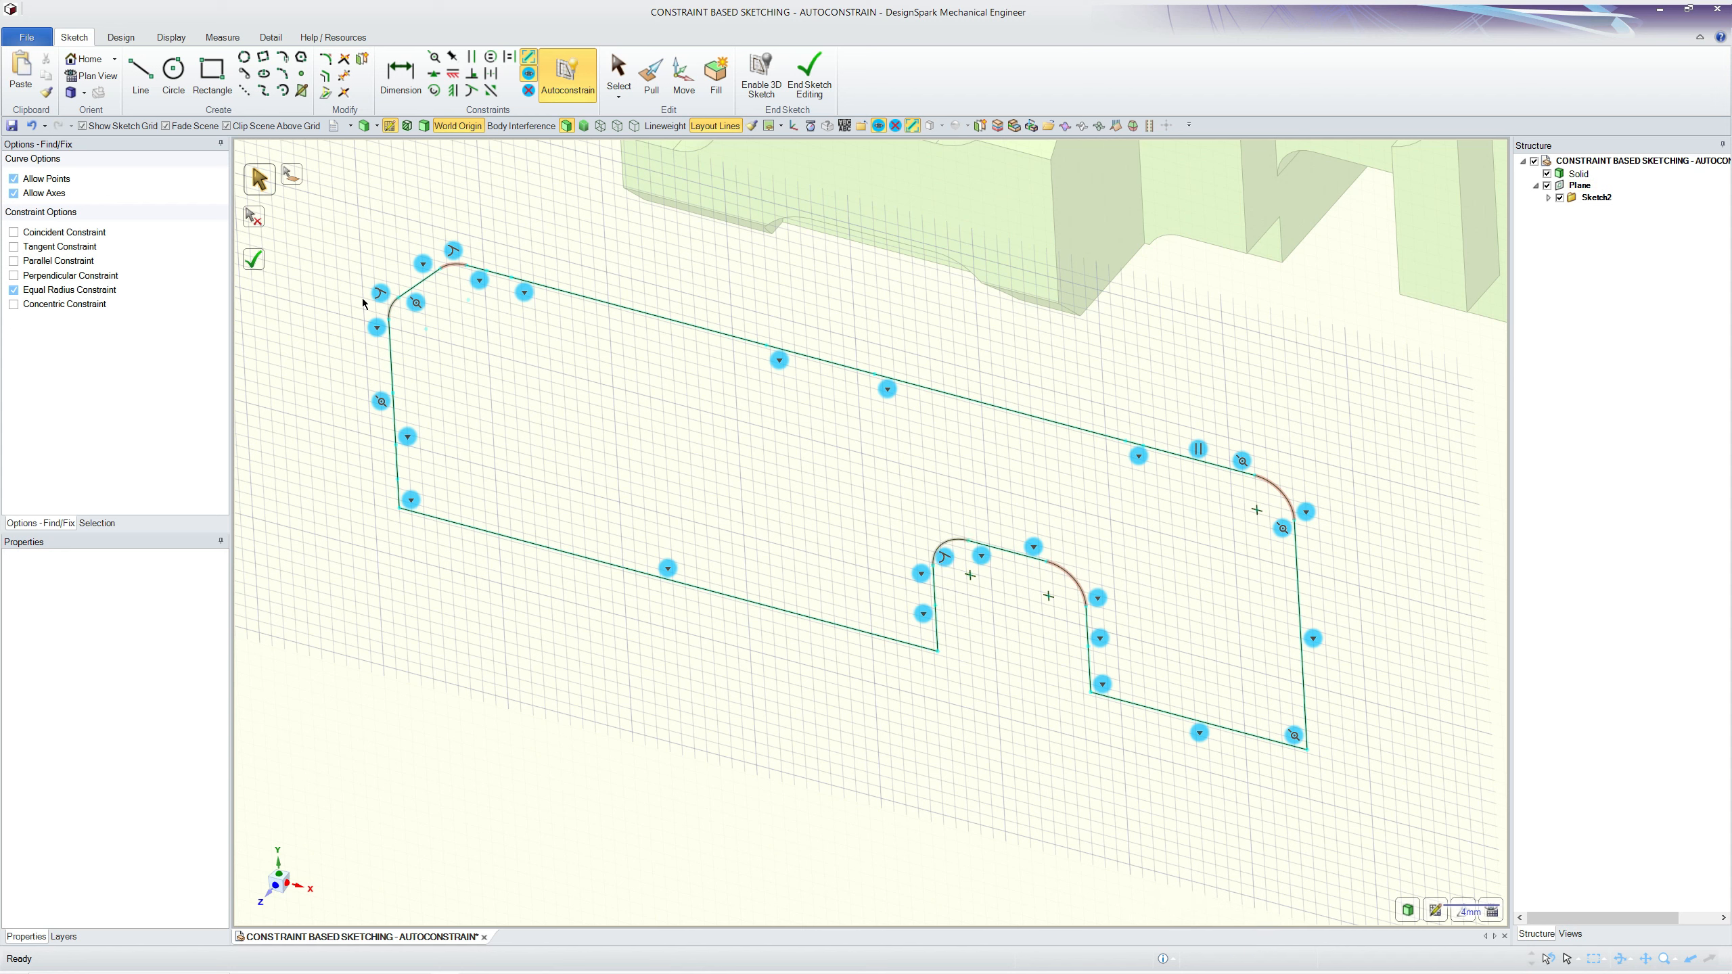
{"action": "left_click", "coordinate": [255, 260]}
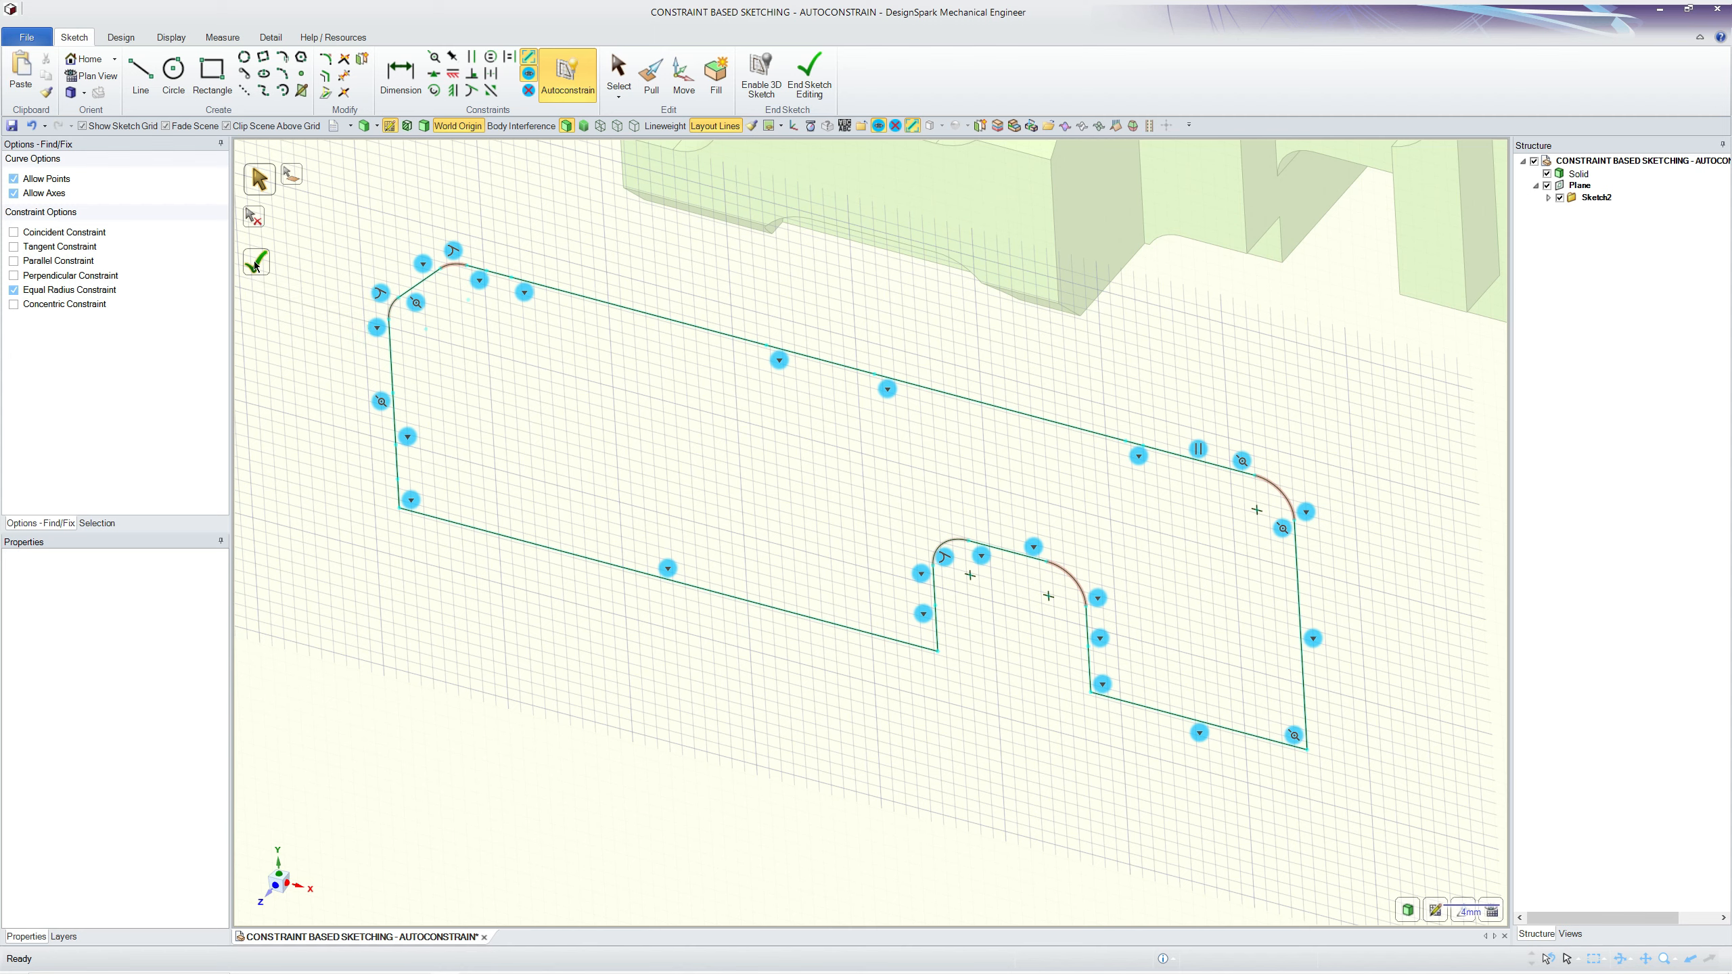
{"action": "left_click", "coordinate": [280, 525]}
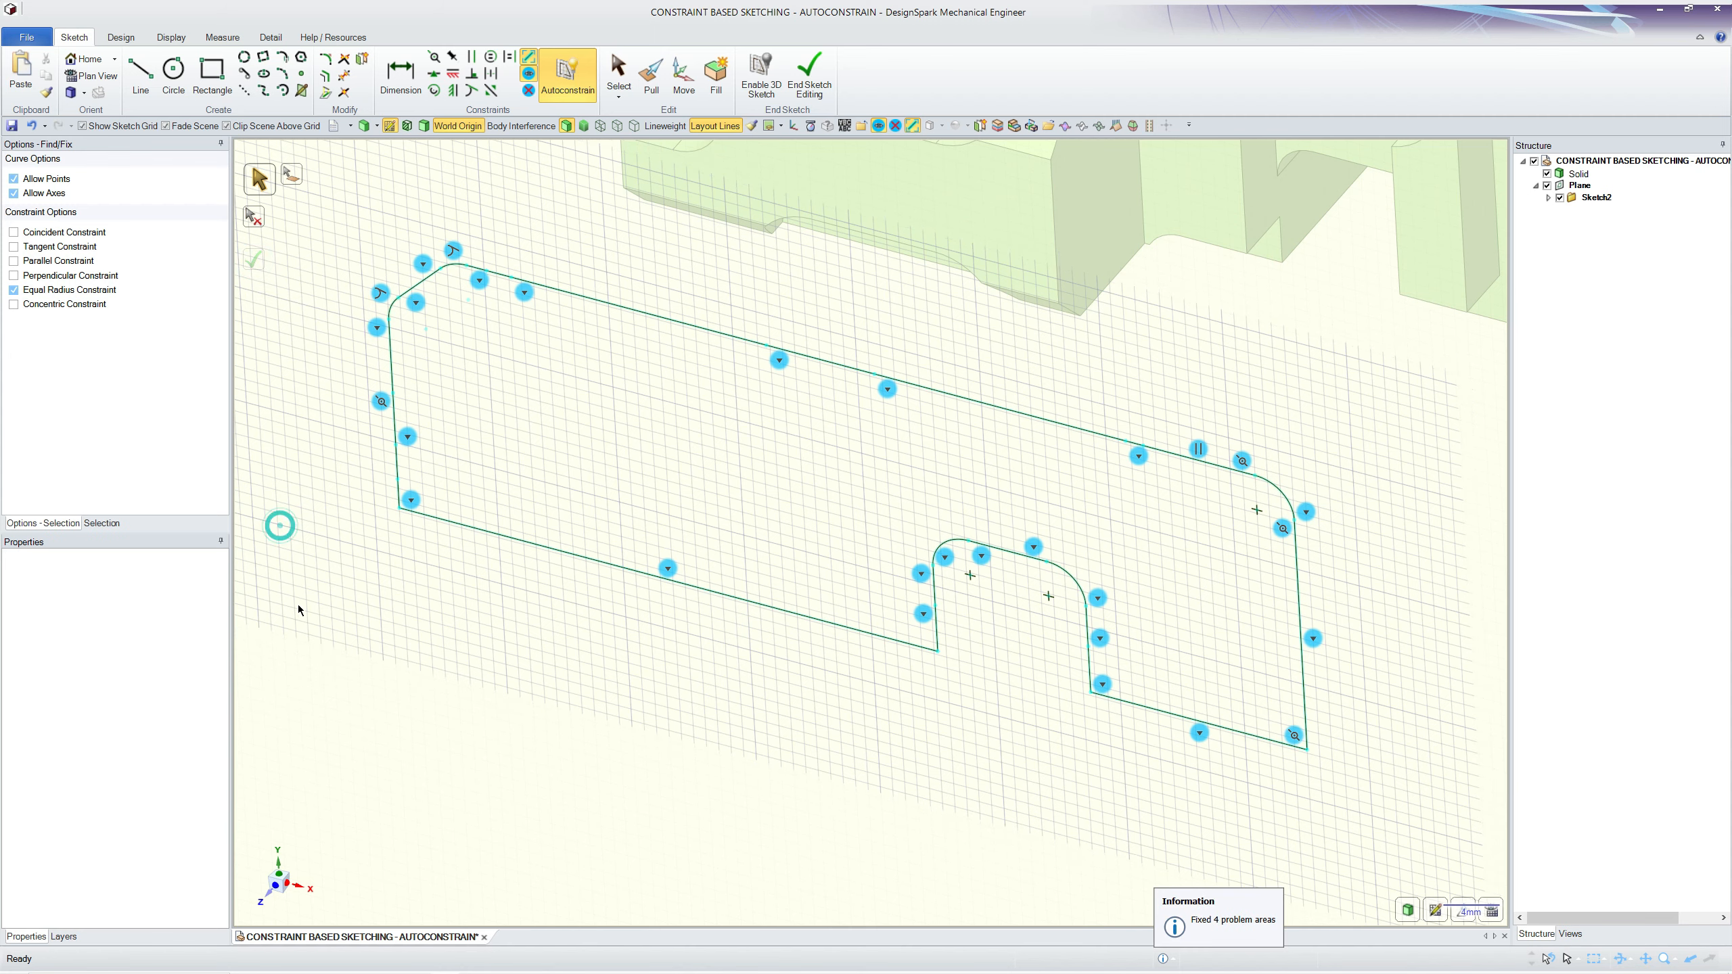
Step: Add a radial dimension to the outline's upper-right corner arc, placing it outside the corner
{"action": "scroll", "coordinate": [403, 607], "scroll_direction": "down", "scroll_amount": 4}
{"action": "scroll", "coordinate": [769, 671], "scroll_direction": "up", "scroll_amount": 2}
{"action": "scroll", "coordinate": [1099, 739], "scroll_direction": "down", "scroll_amount": 2}
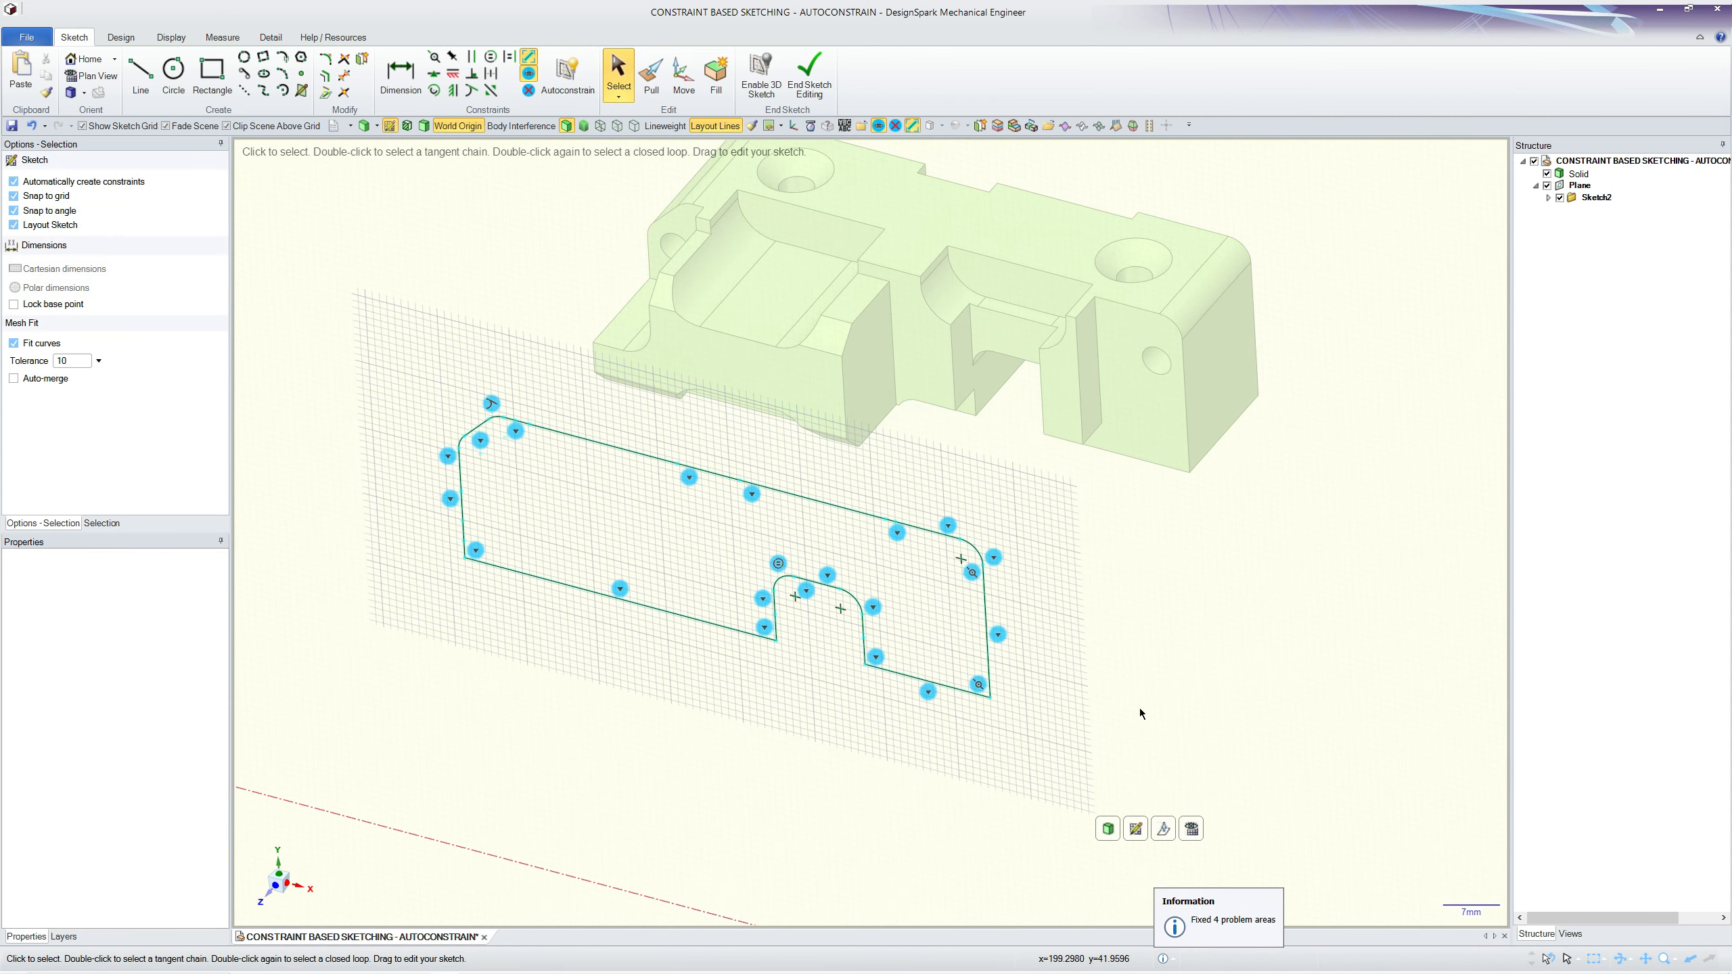
{"action": "scroll", "coordinate": [958, 588], "scroll_direction": "up", "scroll_amount": 3}
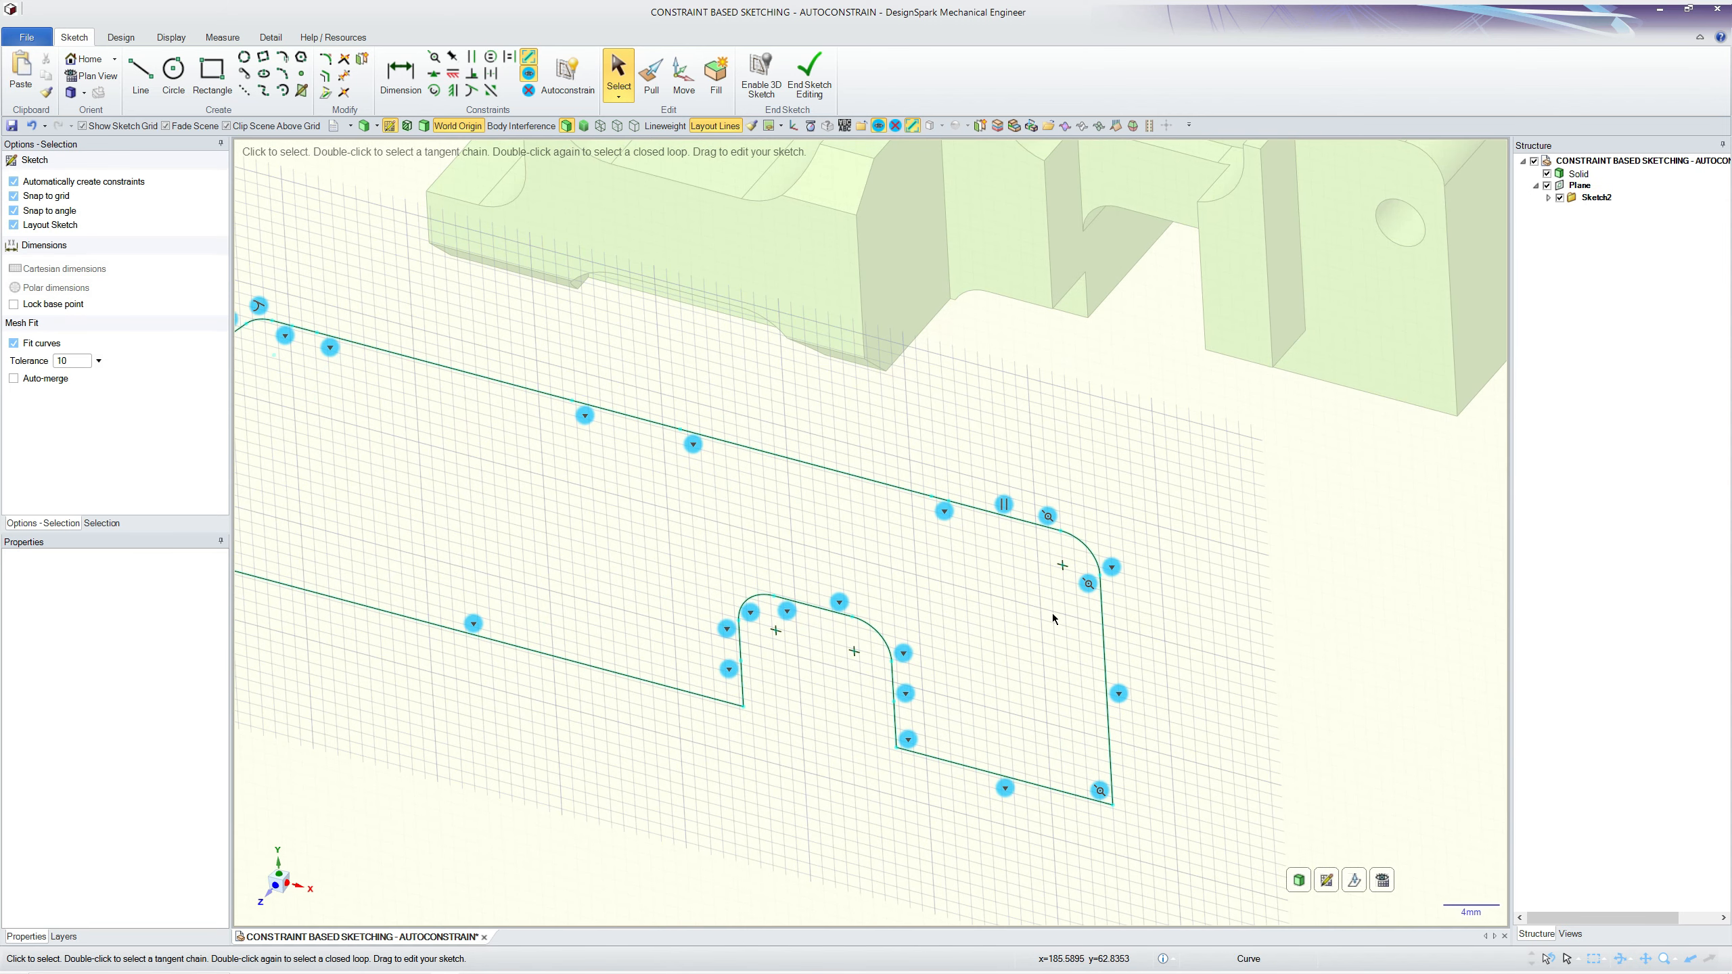
{"action": "scroll", "coordinate": [1099, 597], "scroll_direction": "up", "scroll_amount": 3}
{"action": "scroll", "coordinate": [1289, 529], "scroll_direction": "down", "scroll_amount": 4}
{"action": "scroll", "coordinate": [1116, 559], "scroll_direction": "up", "scroll_amount": 1}
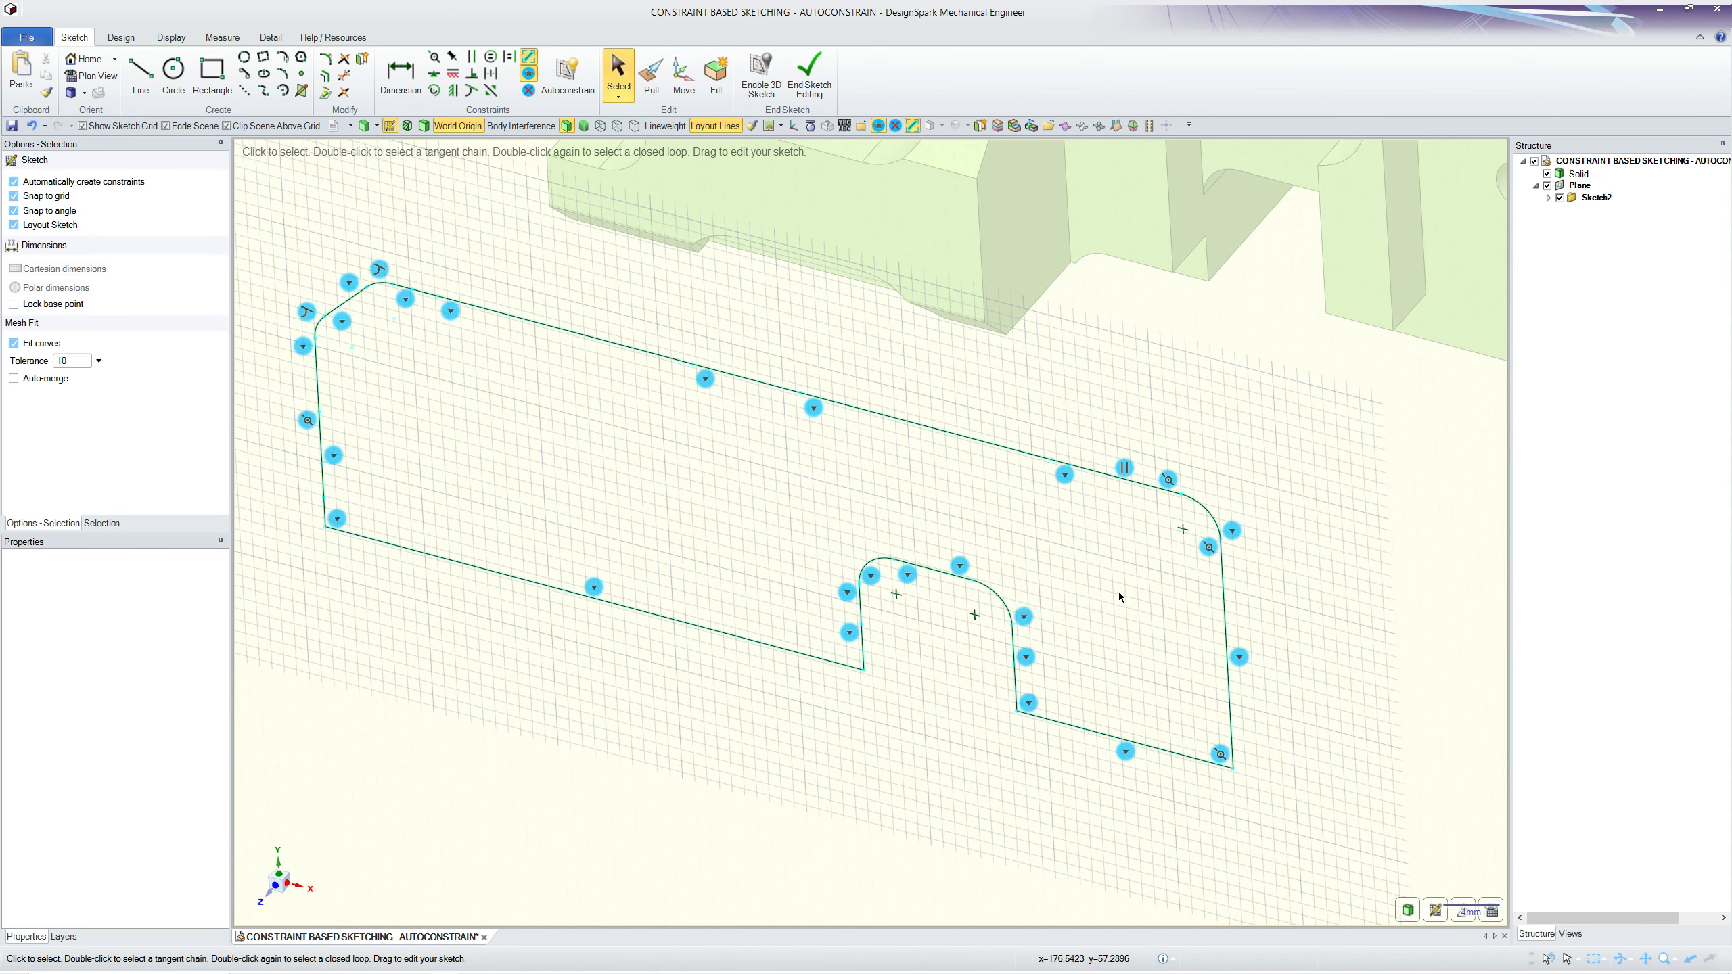
{"action": "left_click", "coordinate": [1204, 508]}
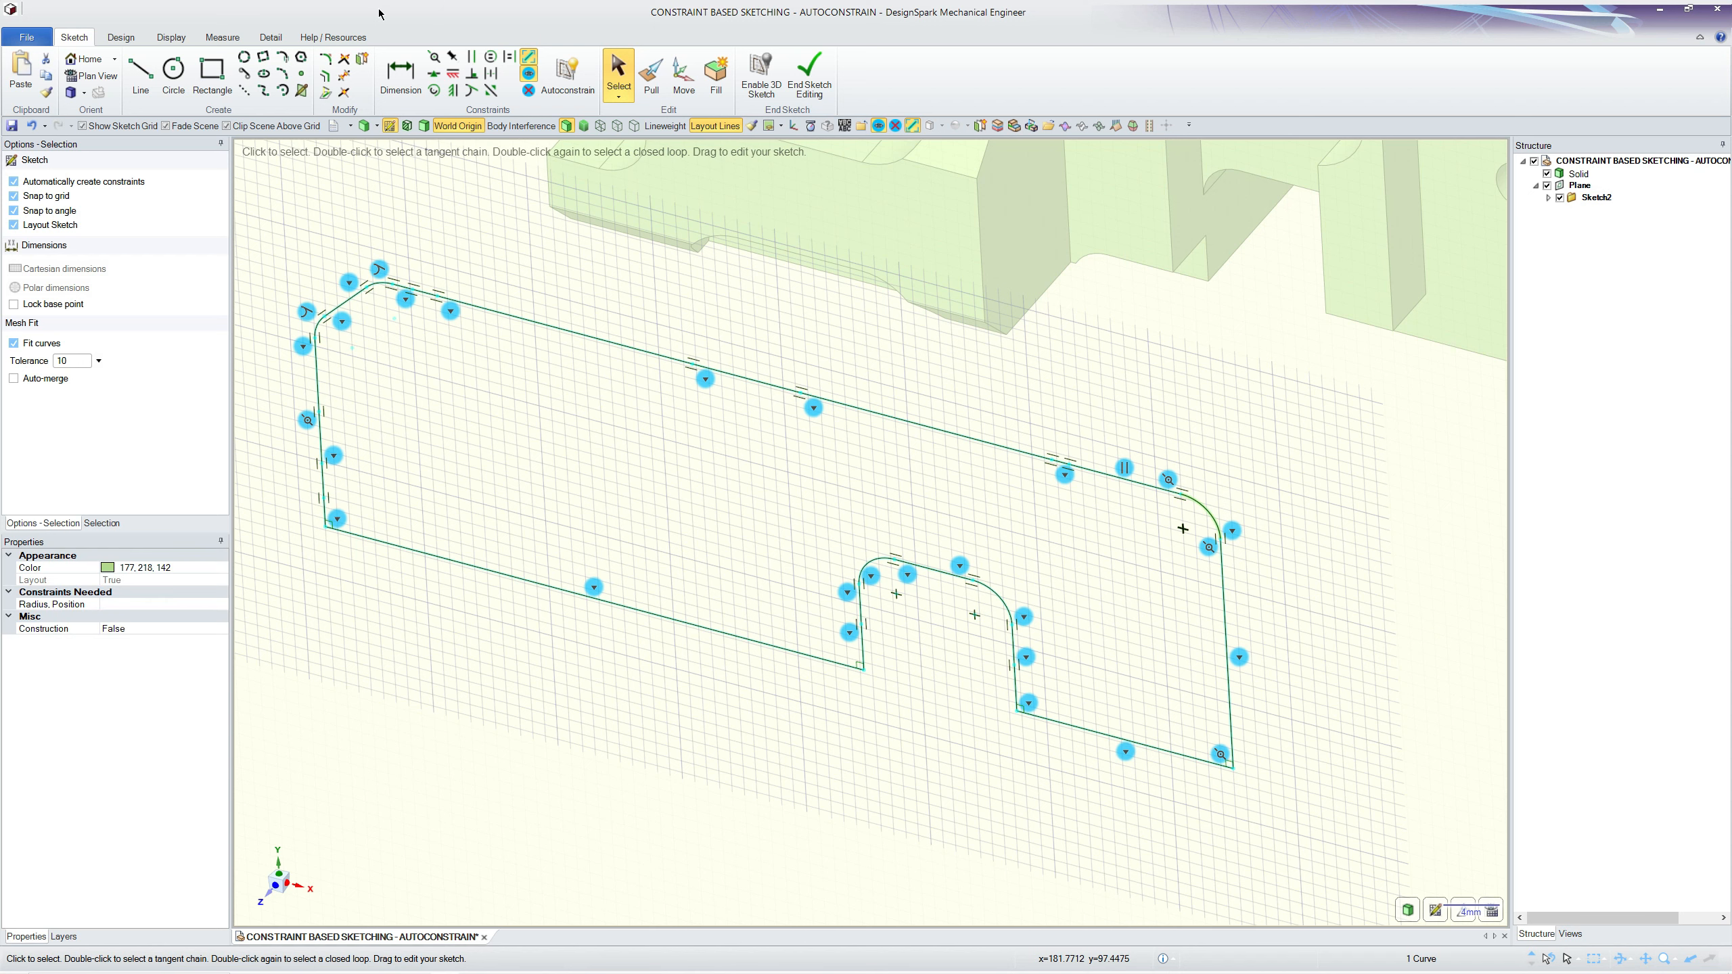
{"action": "left_click", "coordinate": [401, 73]}
{"action": "left_click", "coordinate": [1205, 508]}
{"action": "left_click", "coordinate": [1254, 465]}
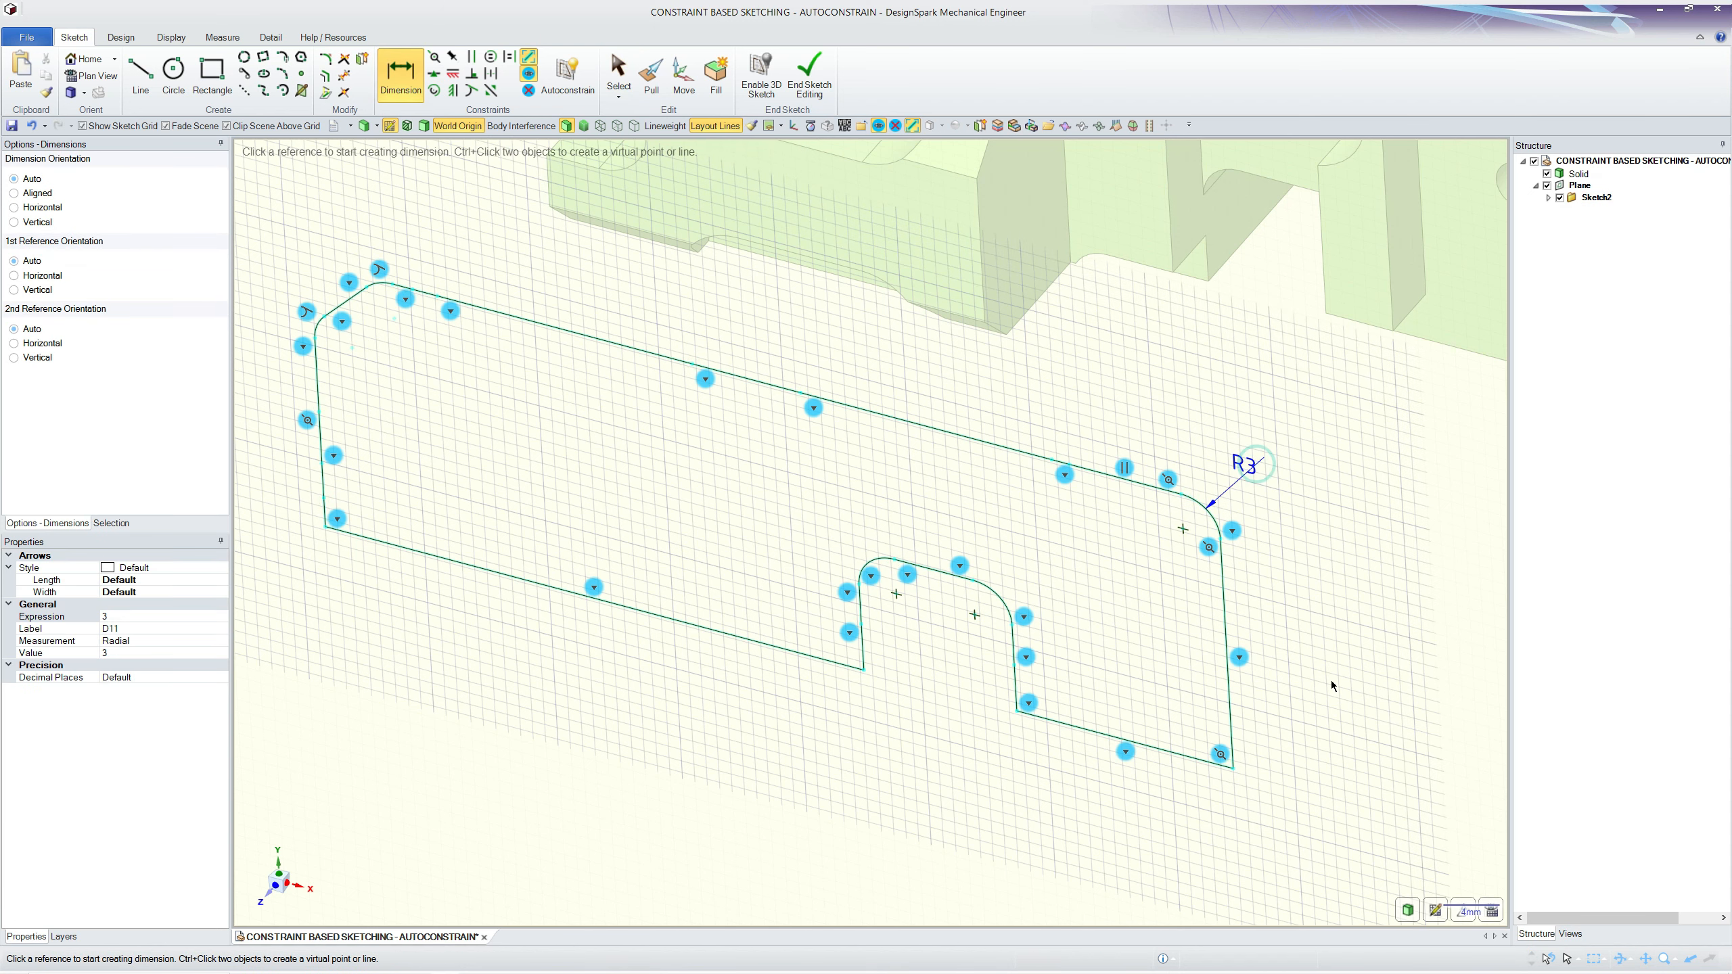
Step: Leave the dimension command and examine the dimensioned upper-right corner arc and the constraints around it
{"action": "scroll", "coordinate": [1331, 681], "scroll_direction": "down", "scroll_amount": 1}
{"action": "scroll", "coordinate": [1335, 663], "scroll_direction": "up", "scroll_amount": 1}
{"action": "scroll", "coordinate": [1299, 619], "scroll_direction": "up", "scroll_amount": 2}
{"action": "key", "text": "Escape"}
{"action": "left_click", "coordinate": [1160, 516]}
{"action": "scroll", "coordinate": [1180, 529], "scroll_direction": "down", "scroll_amount": 4}
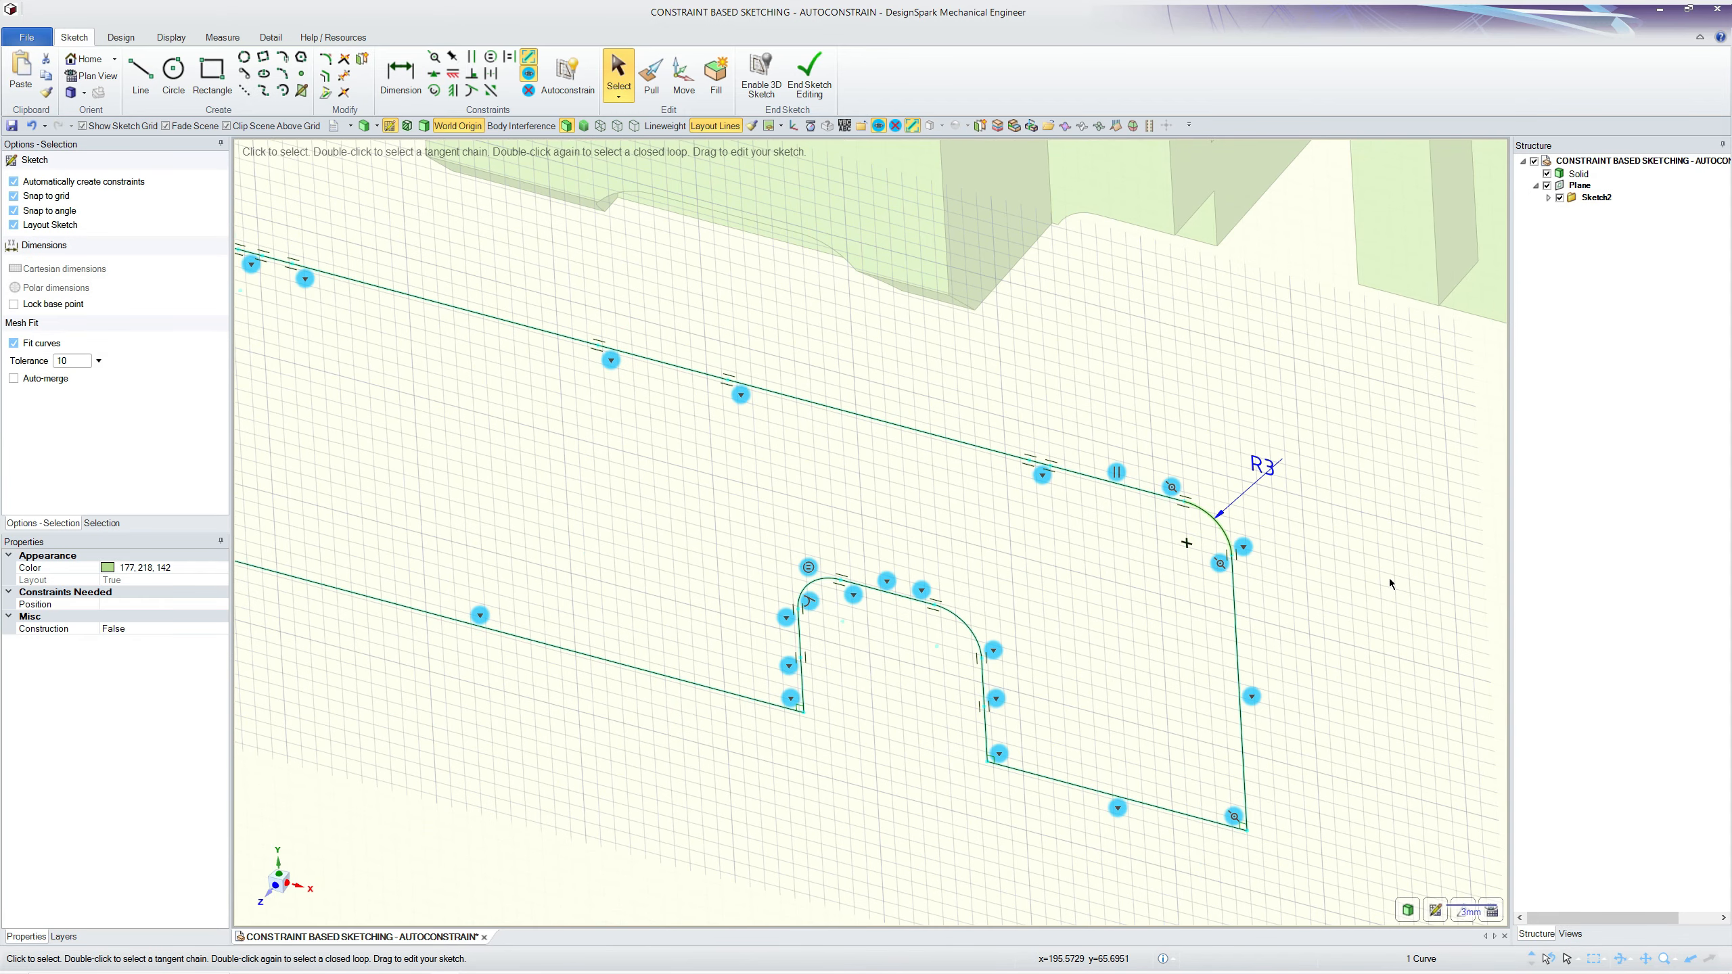
{"action": "left_click", "coordinate": [1274, 540]}
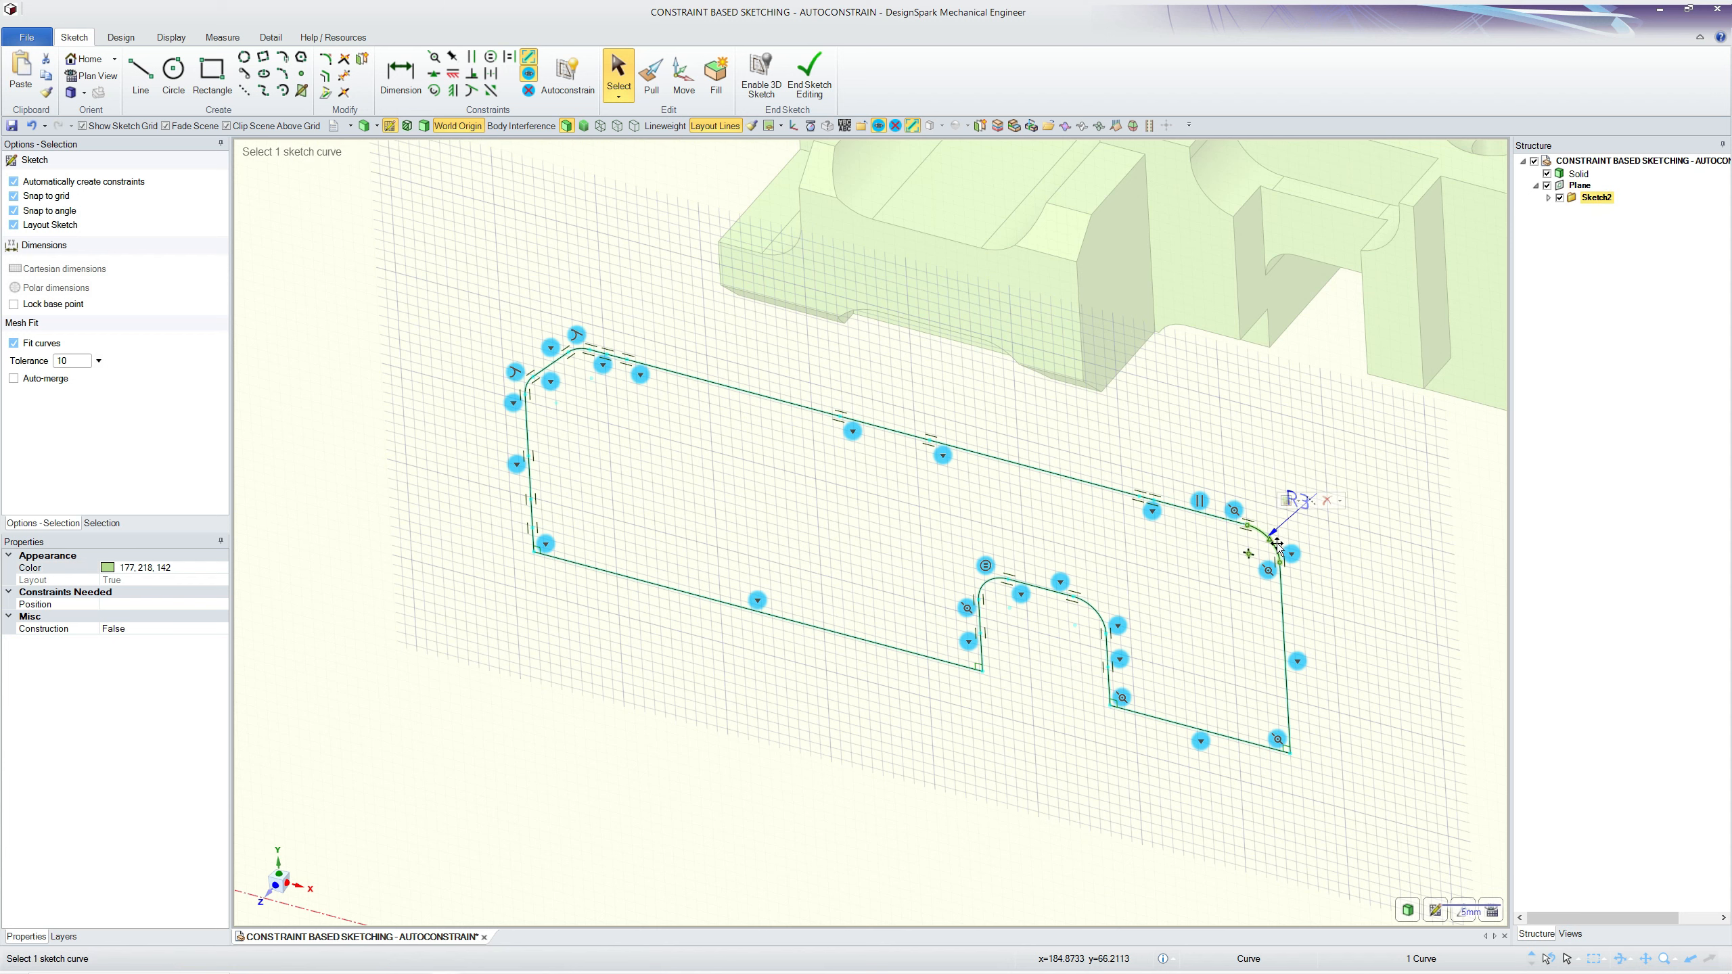
{"action": "left_click", "coordinate": [1340, 501]}
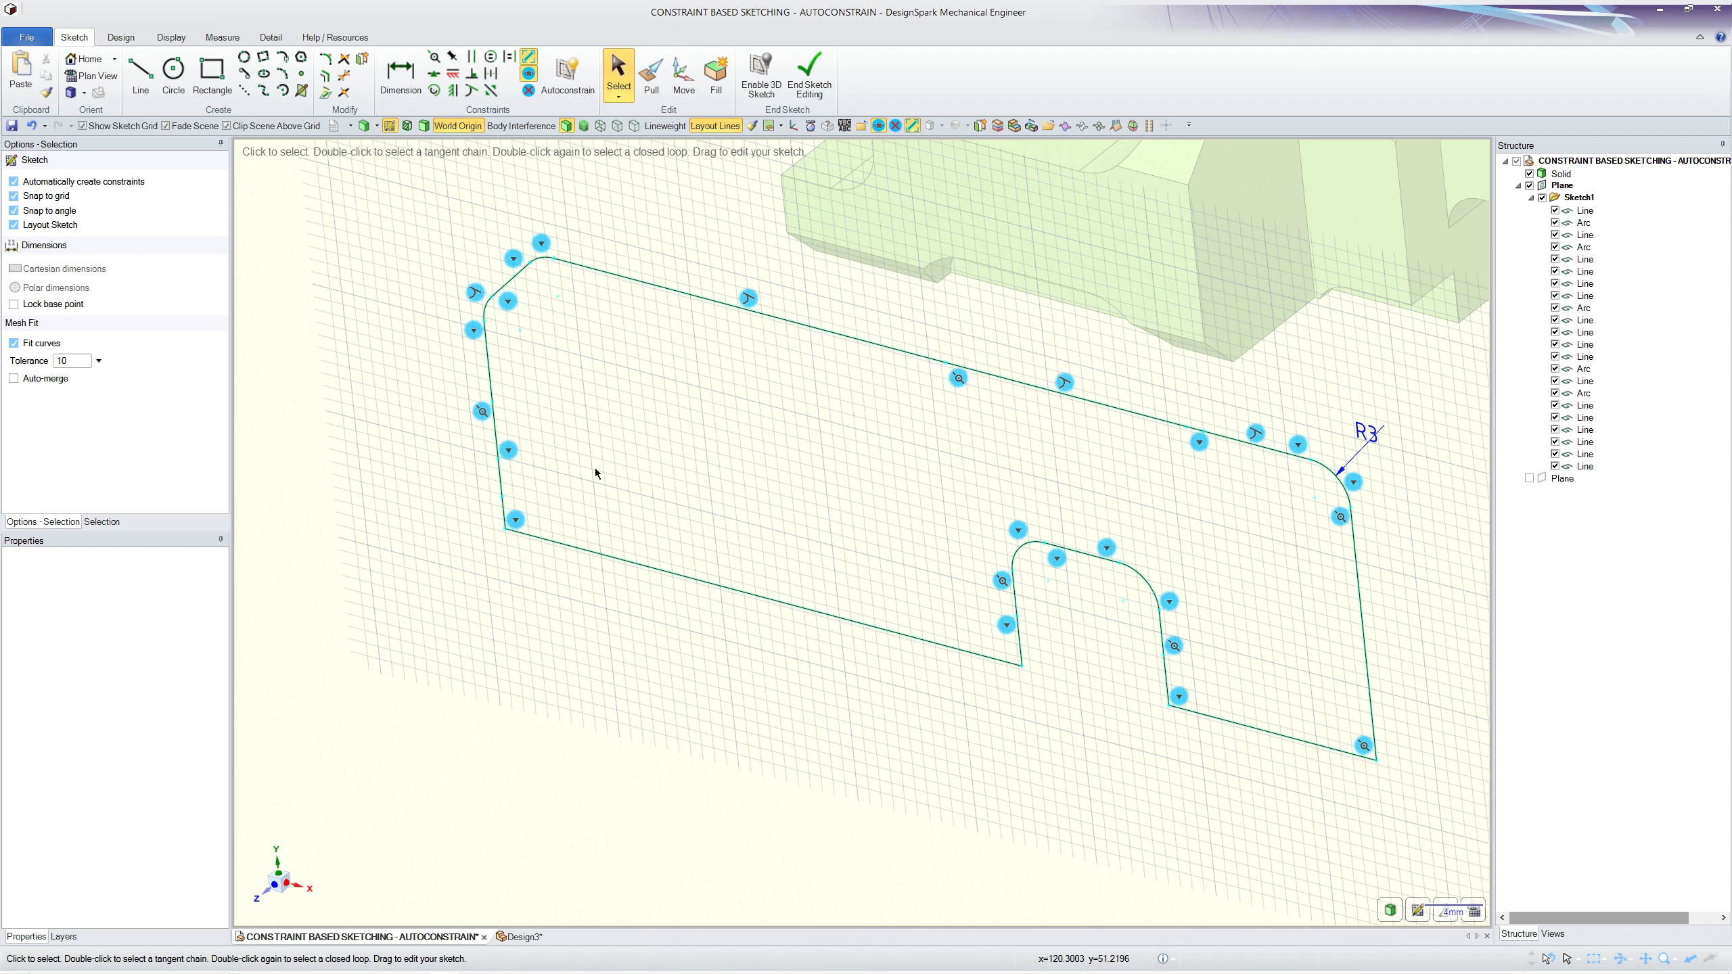
Step: Hide the solid and turn off the sketch's constraint status colouring and constraint icons
{"action": "left_click", "coordinate": [568, 72]}
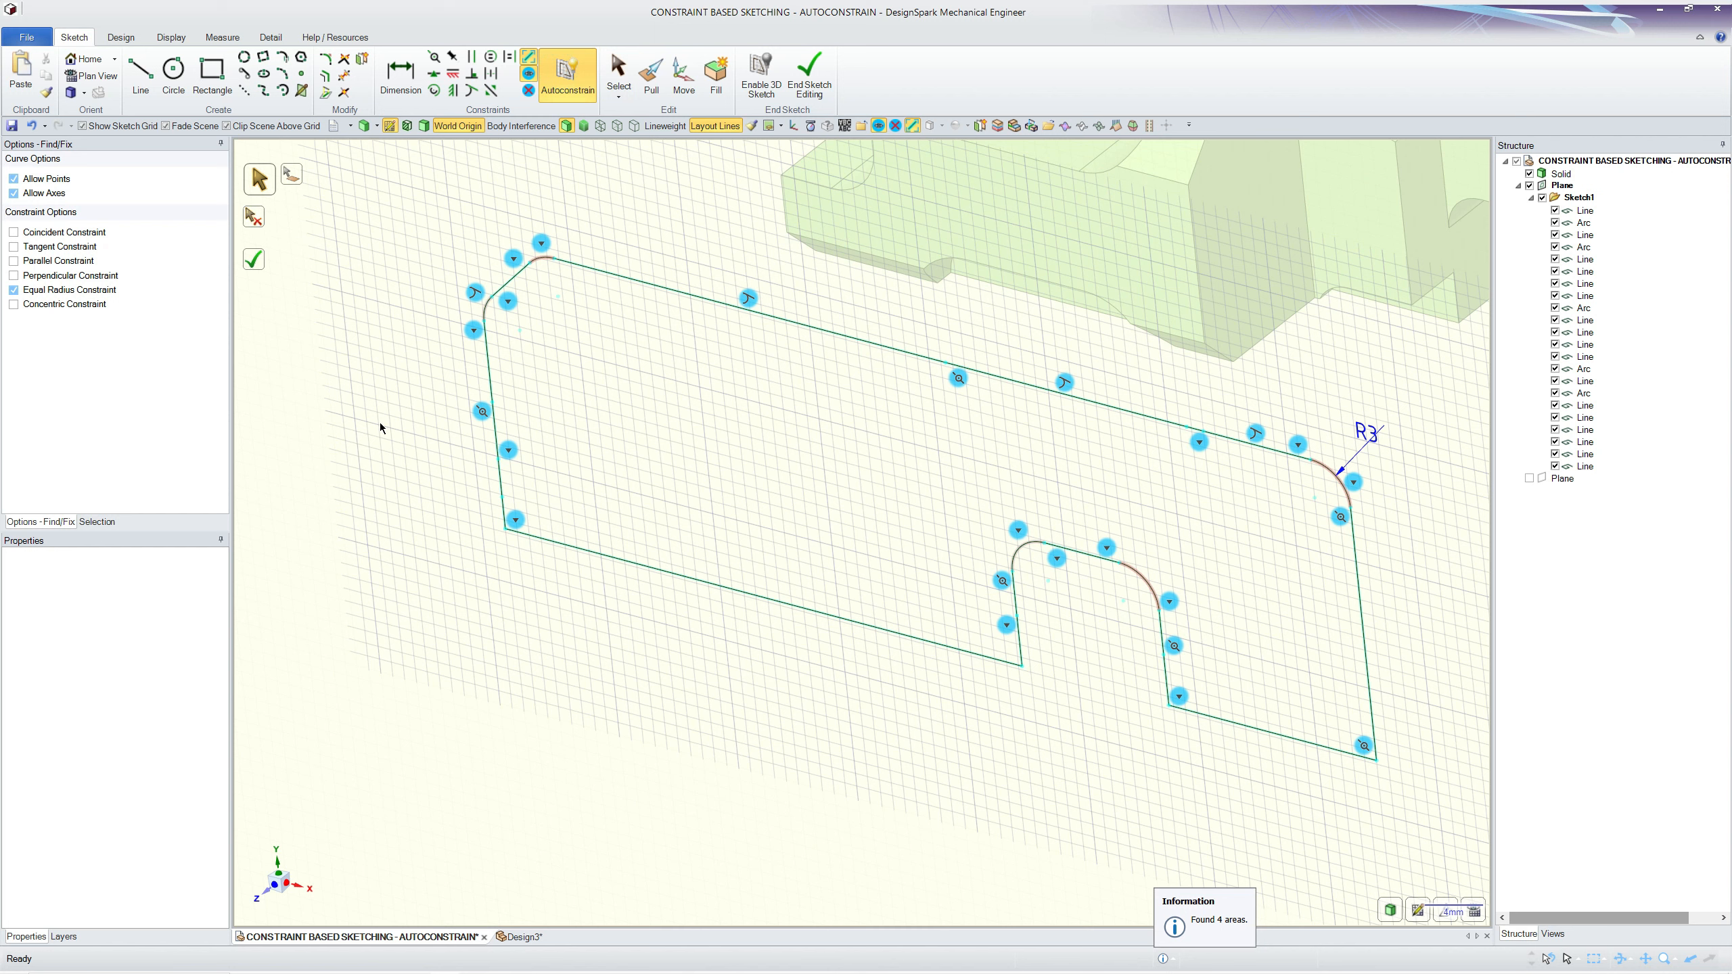
{"action": "key", "text": "Escape"}
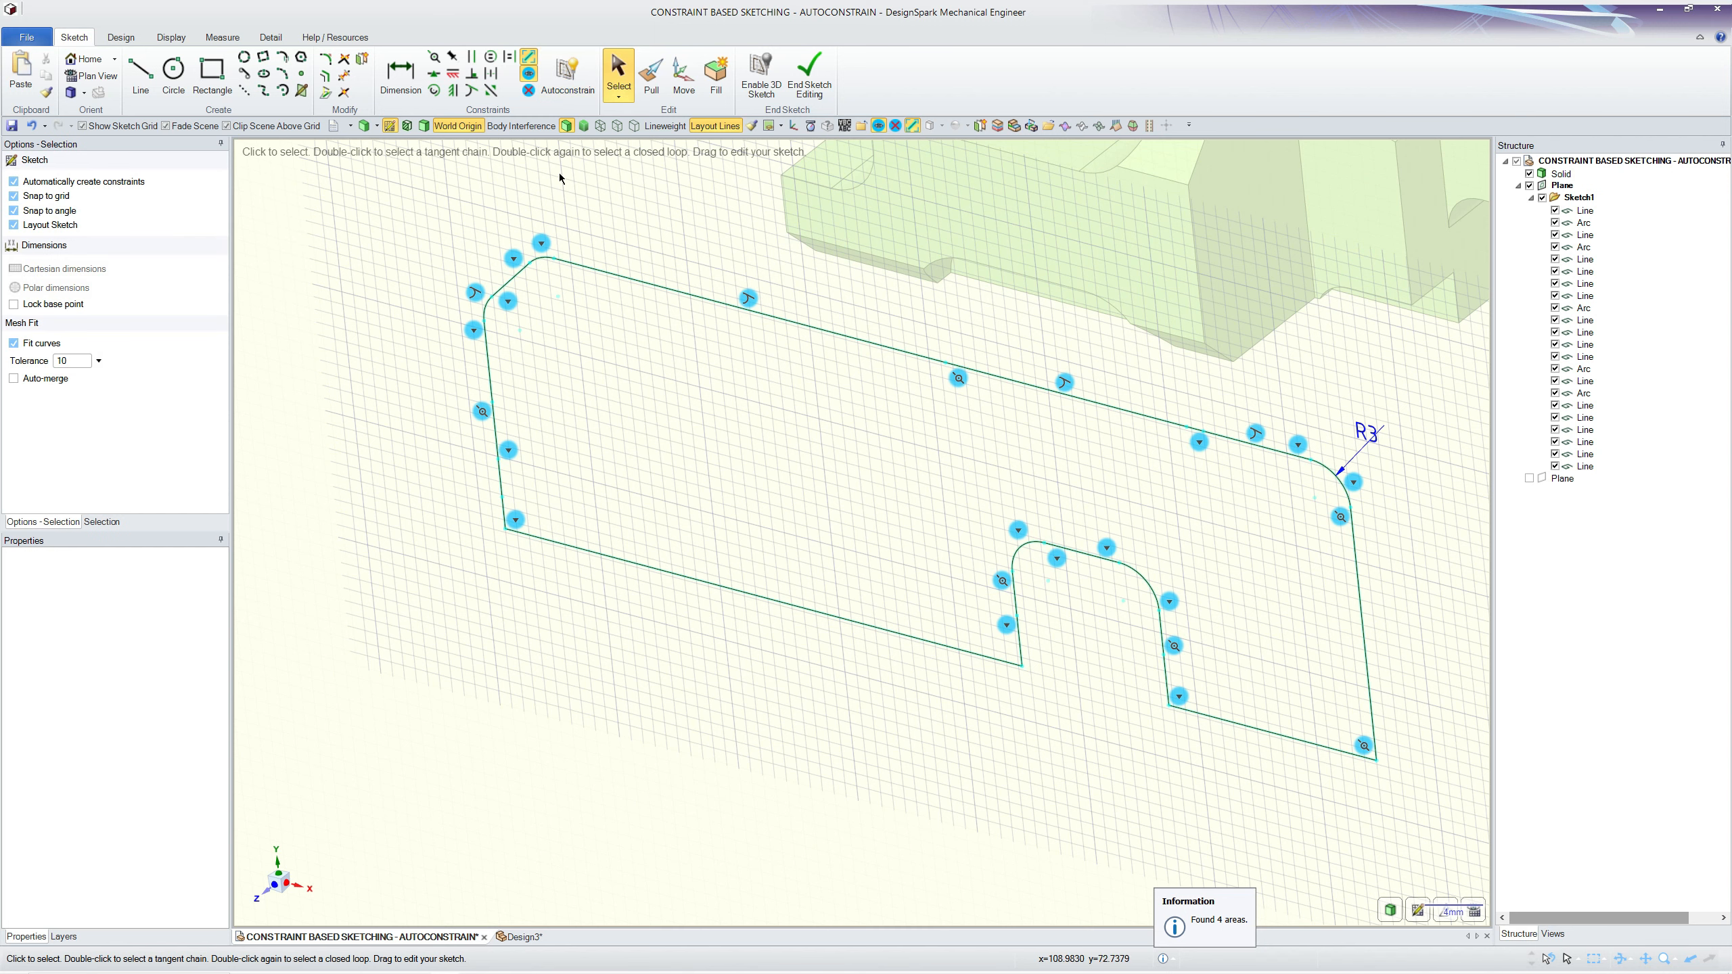
{"action": "left_click", "coordinate": [1531, 175]}
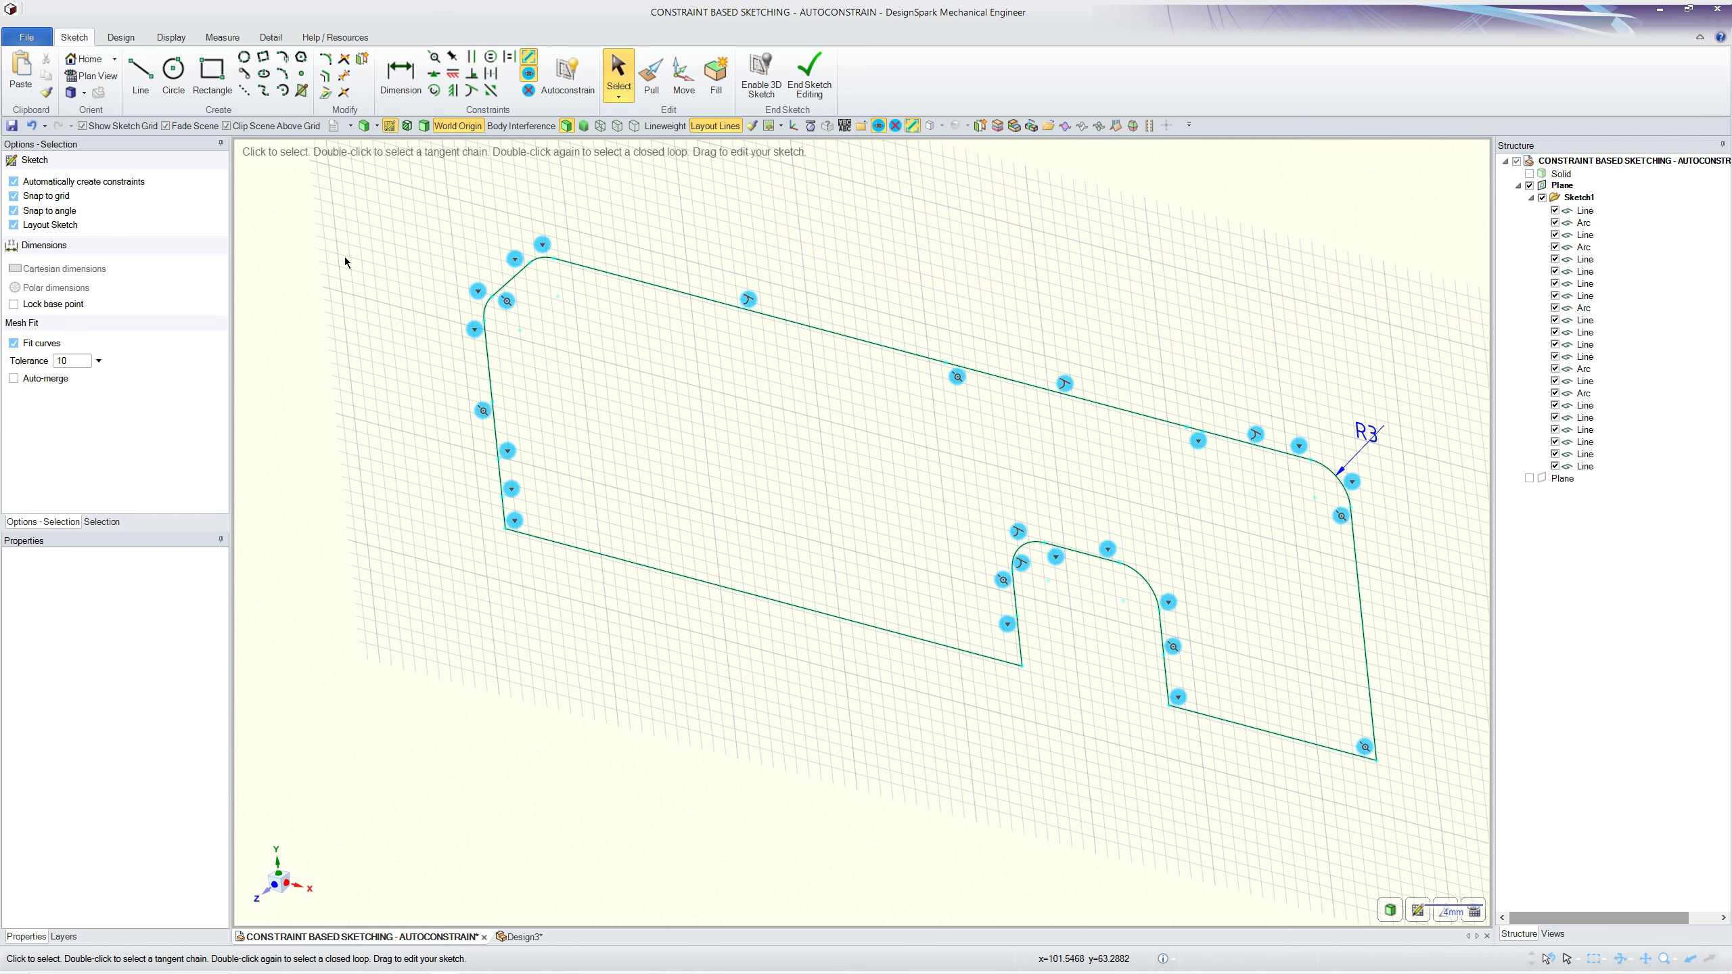
{"action": "left_click", "coordinate": [528, 56]}
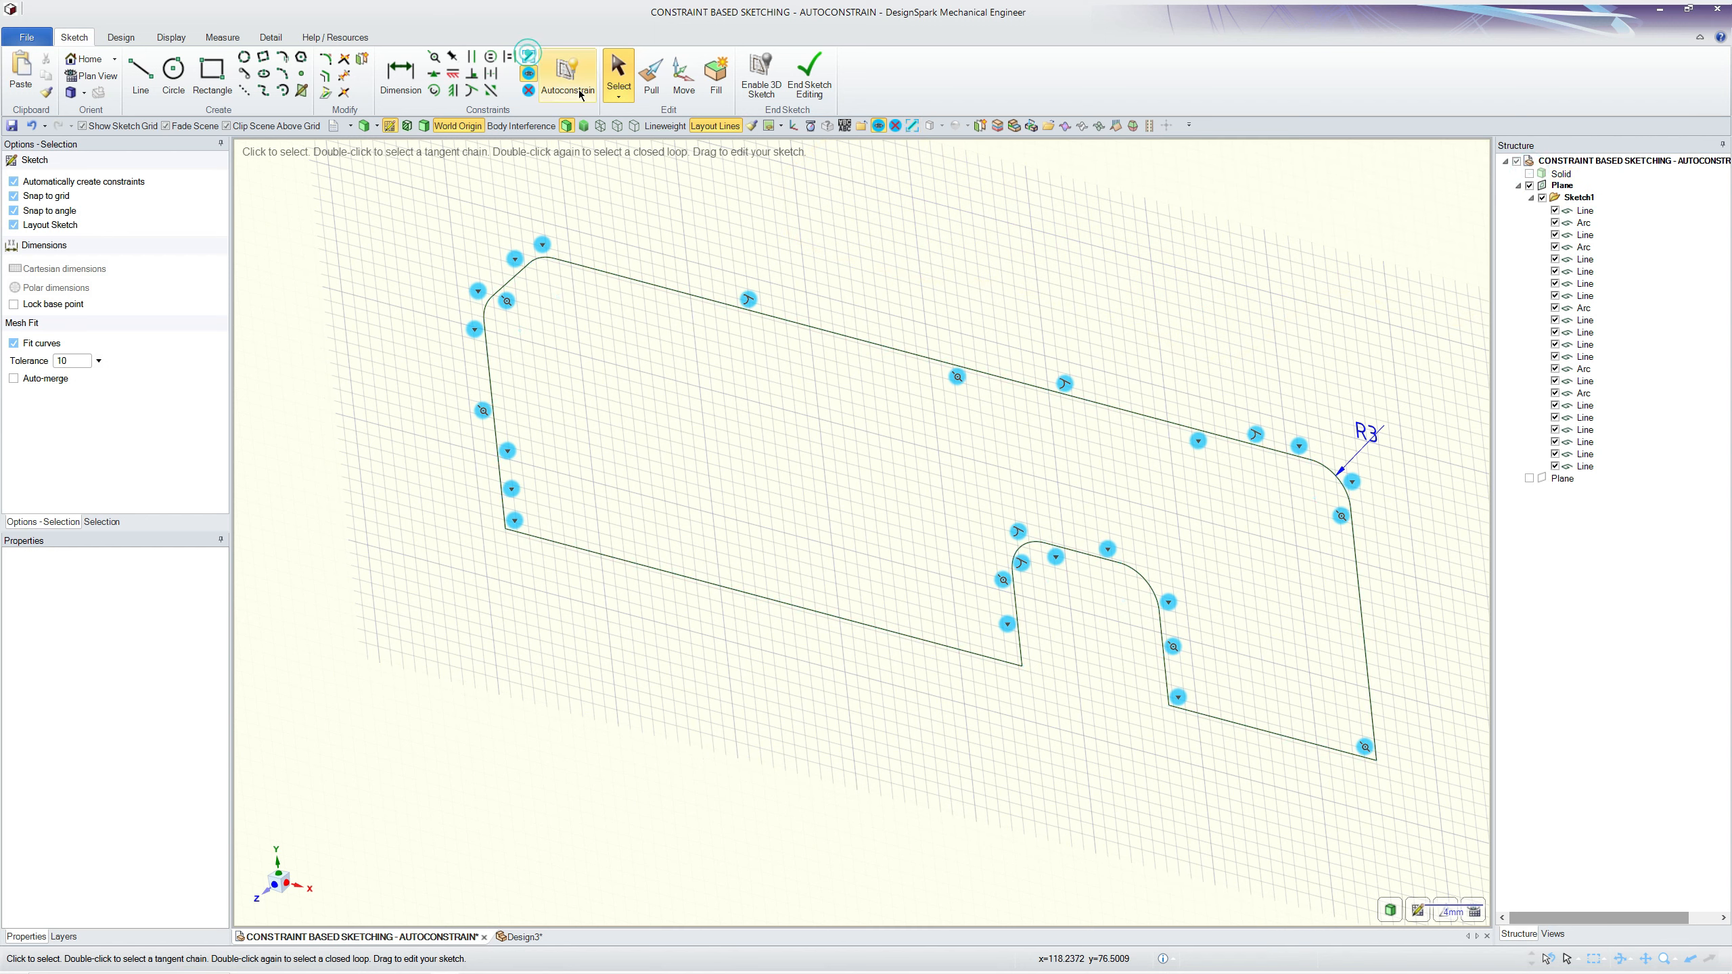
{"action": "left_click", "coordinate": [529, 74]}
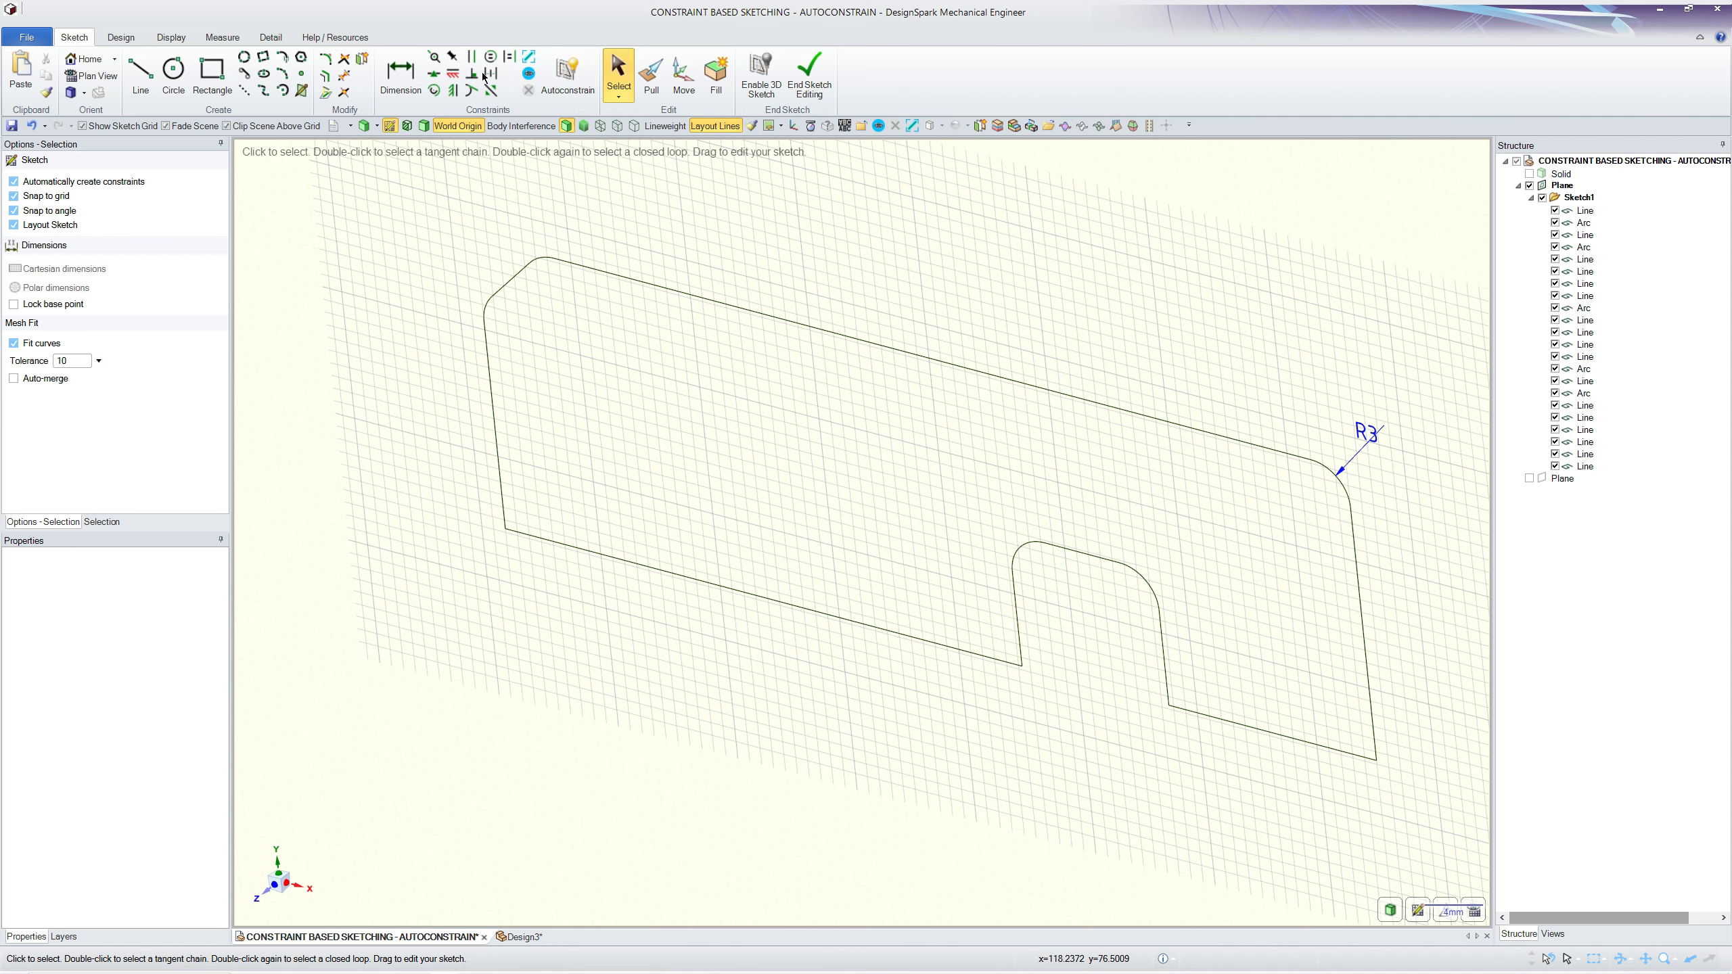
Step: Hide the sketch grid and switch to the plan view of the outline
{"action": "left_click", "coordinate": [112, 127]}
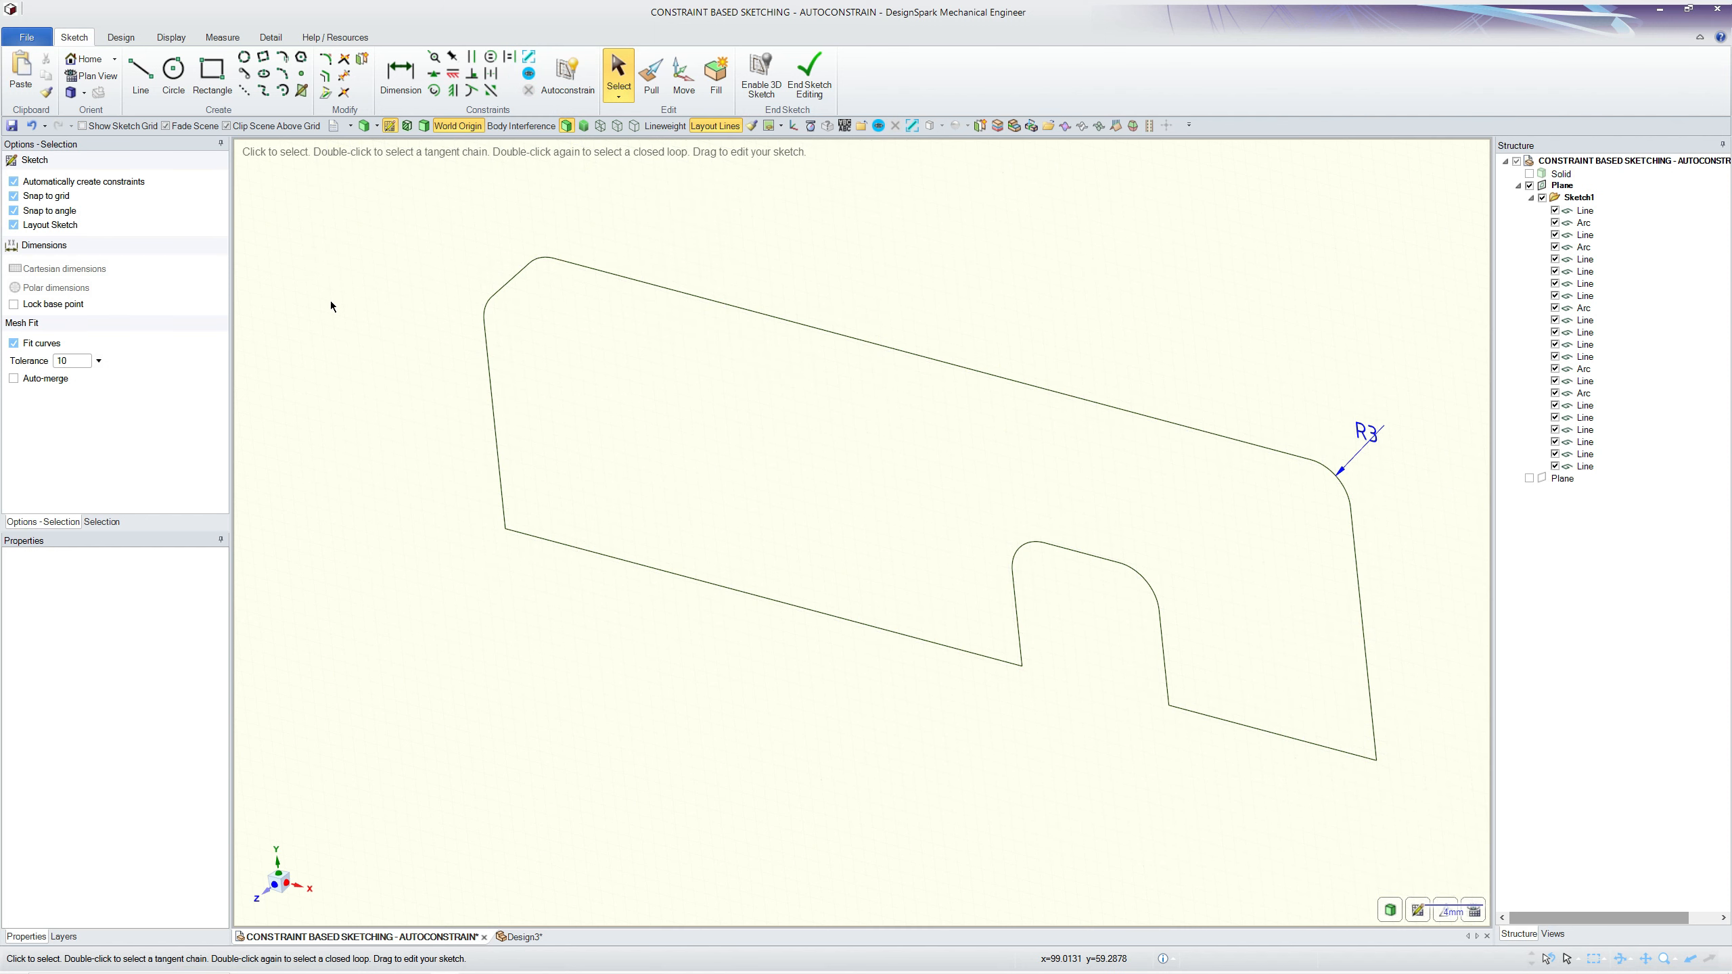
{"action": "key", "text": "v"}
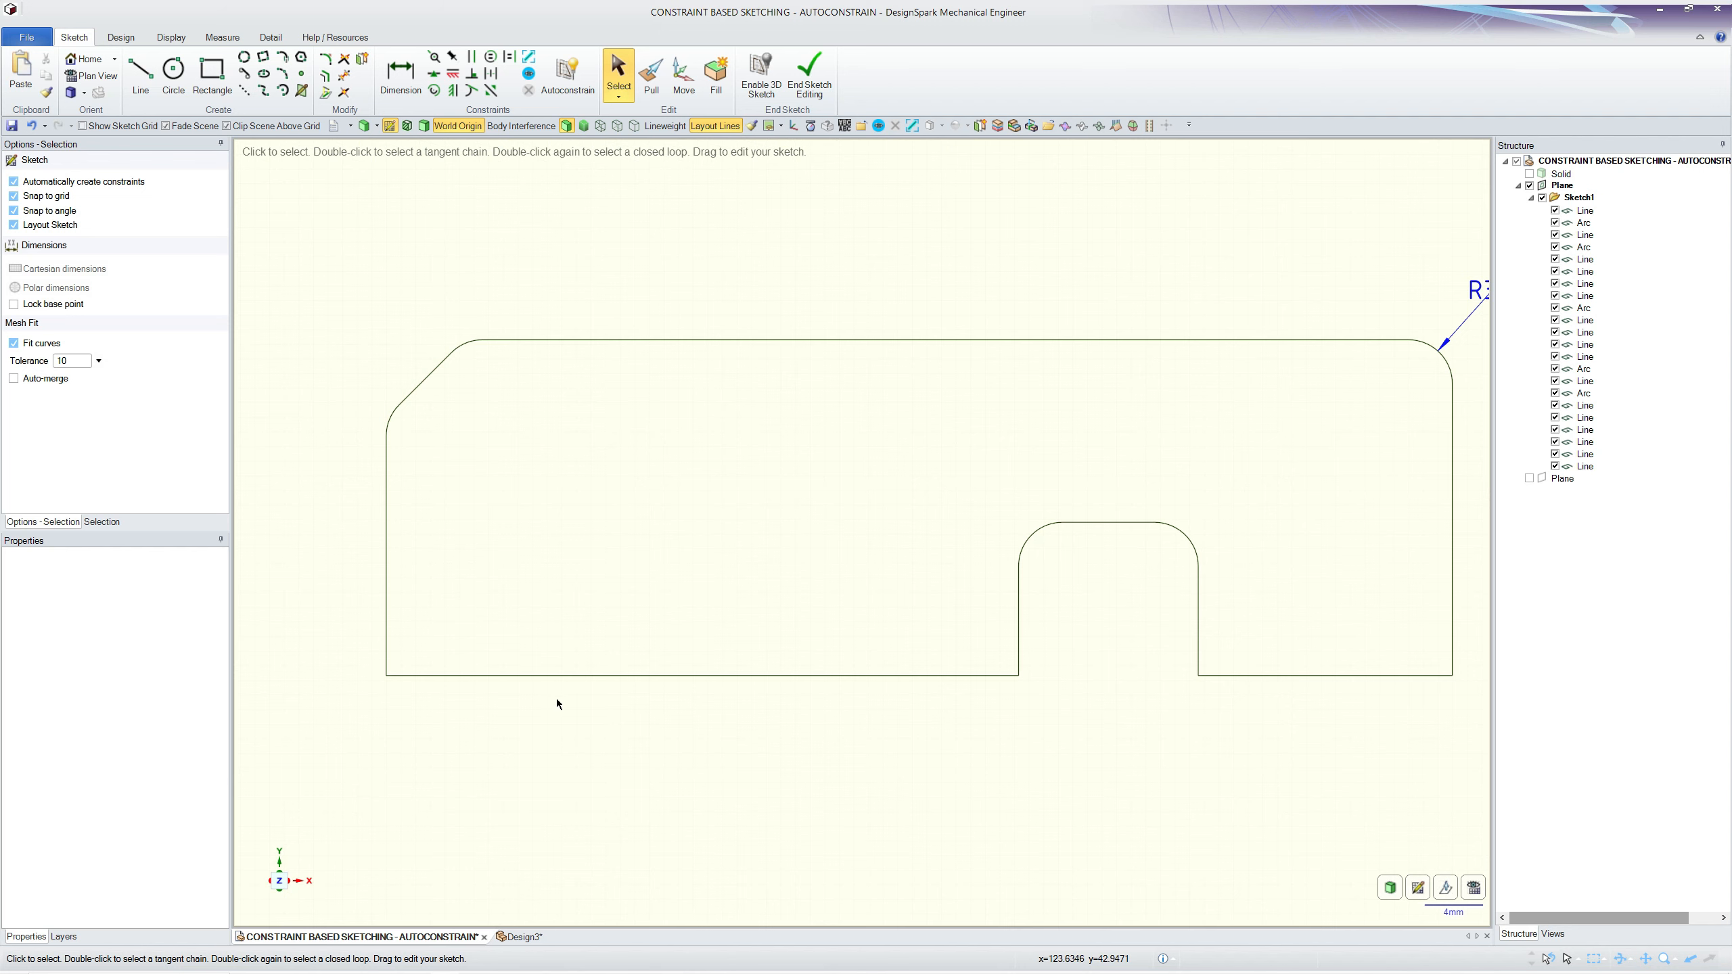
{"action": "scroll", "coordinate": [556, 699], "scroll_direction": "down", "scroll_amount": 2}
{"action": "scroll", "coordinate": [658, 348], "scroll_direction": "up", "scroll_amount": 1}
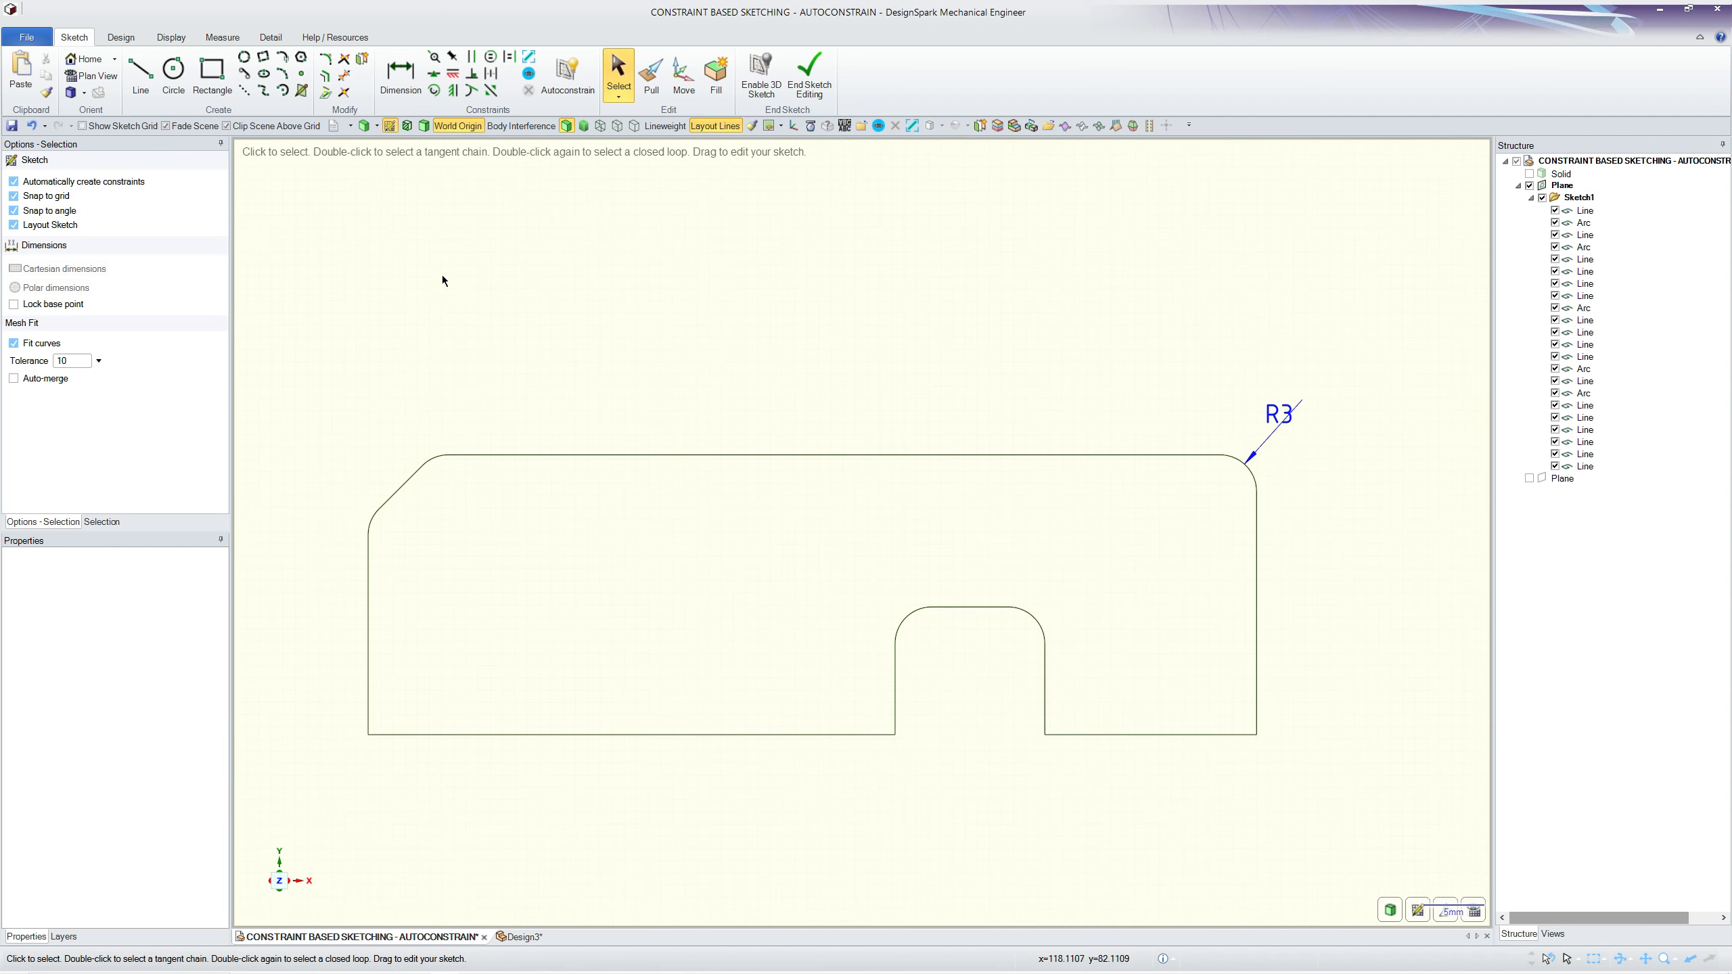
Step: Autoconstrain equal radii on the outline's outer corner arcs, excluding the two arcs of the notch, and leave the command
{"action": "left_click", "coordinate": [570, 76]}
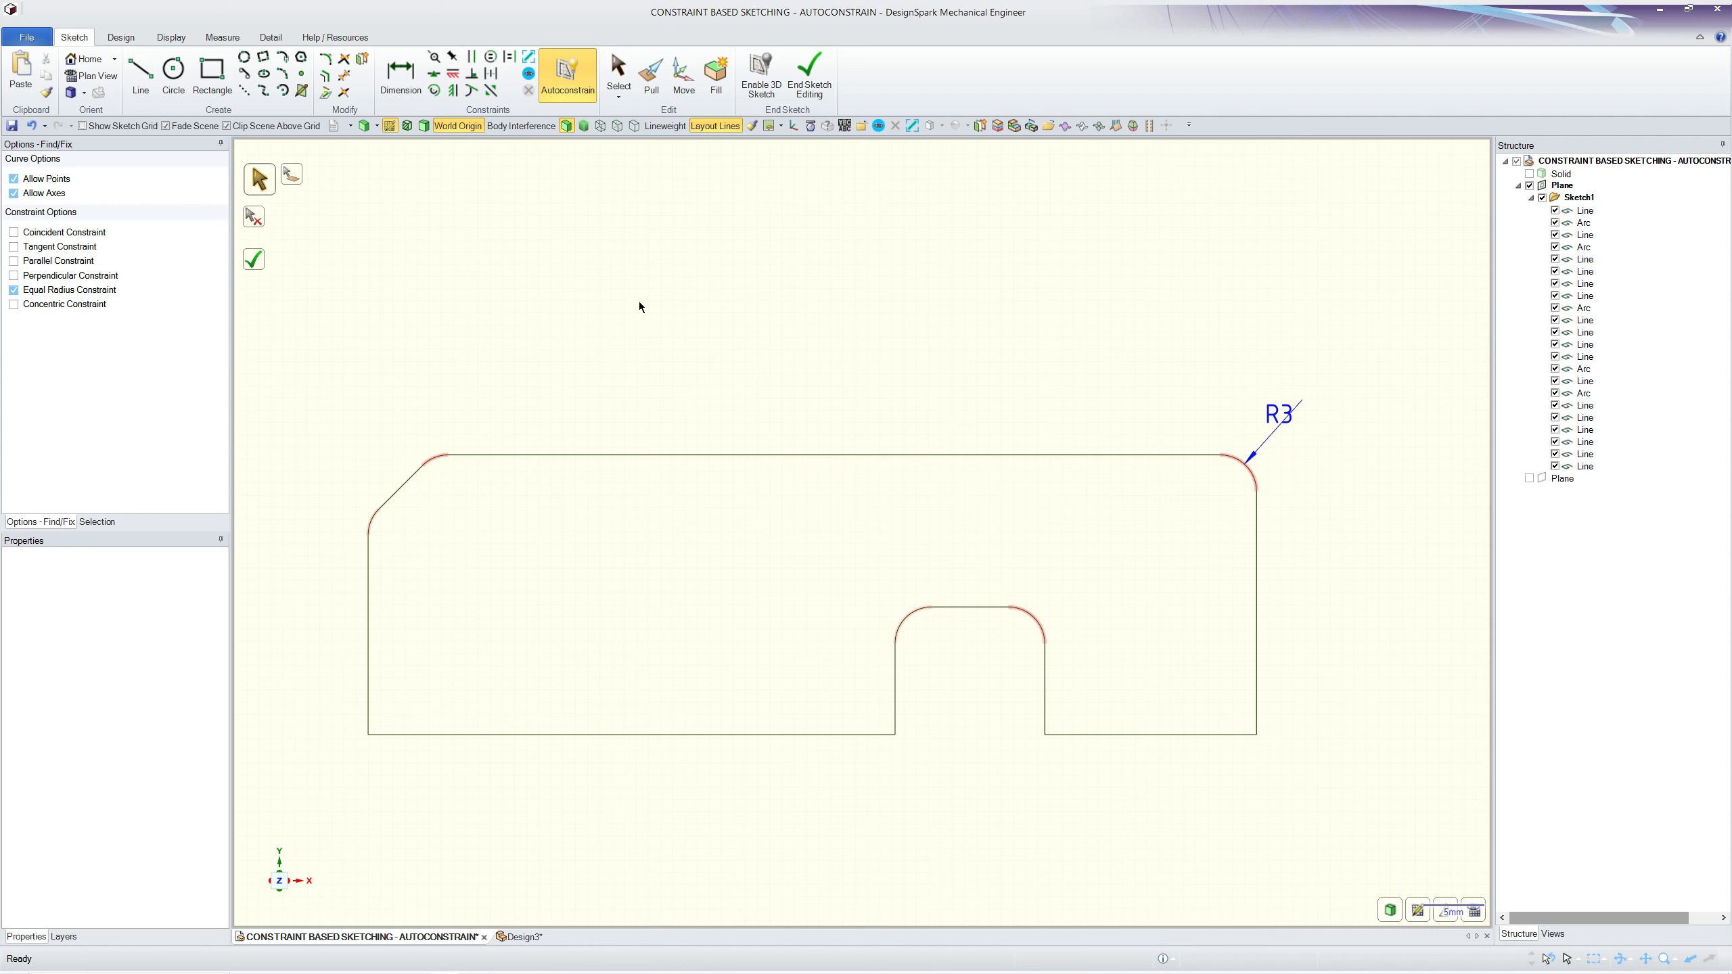
{"action": "left_click", "coordinate": [254, 217]}
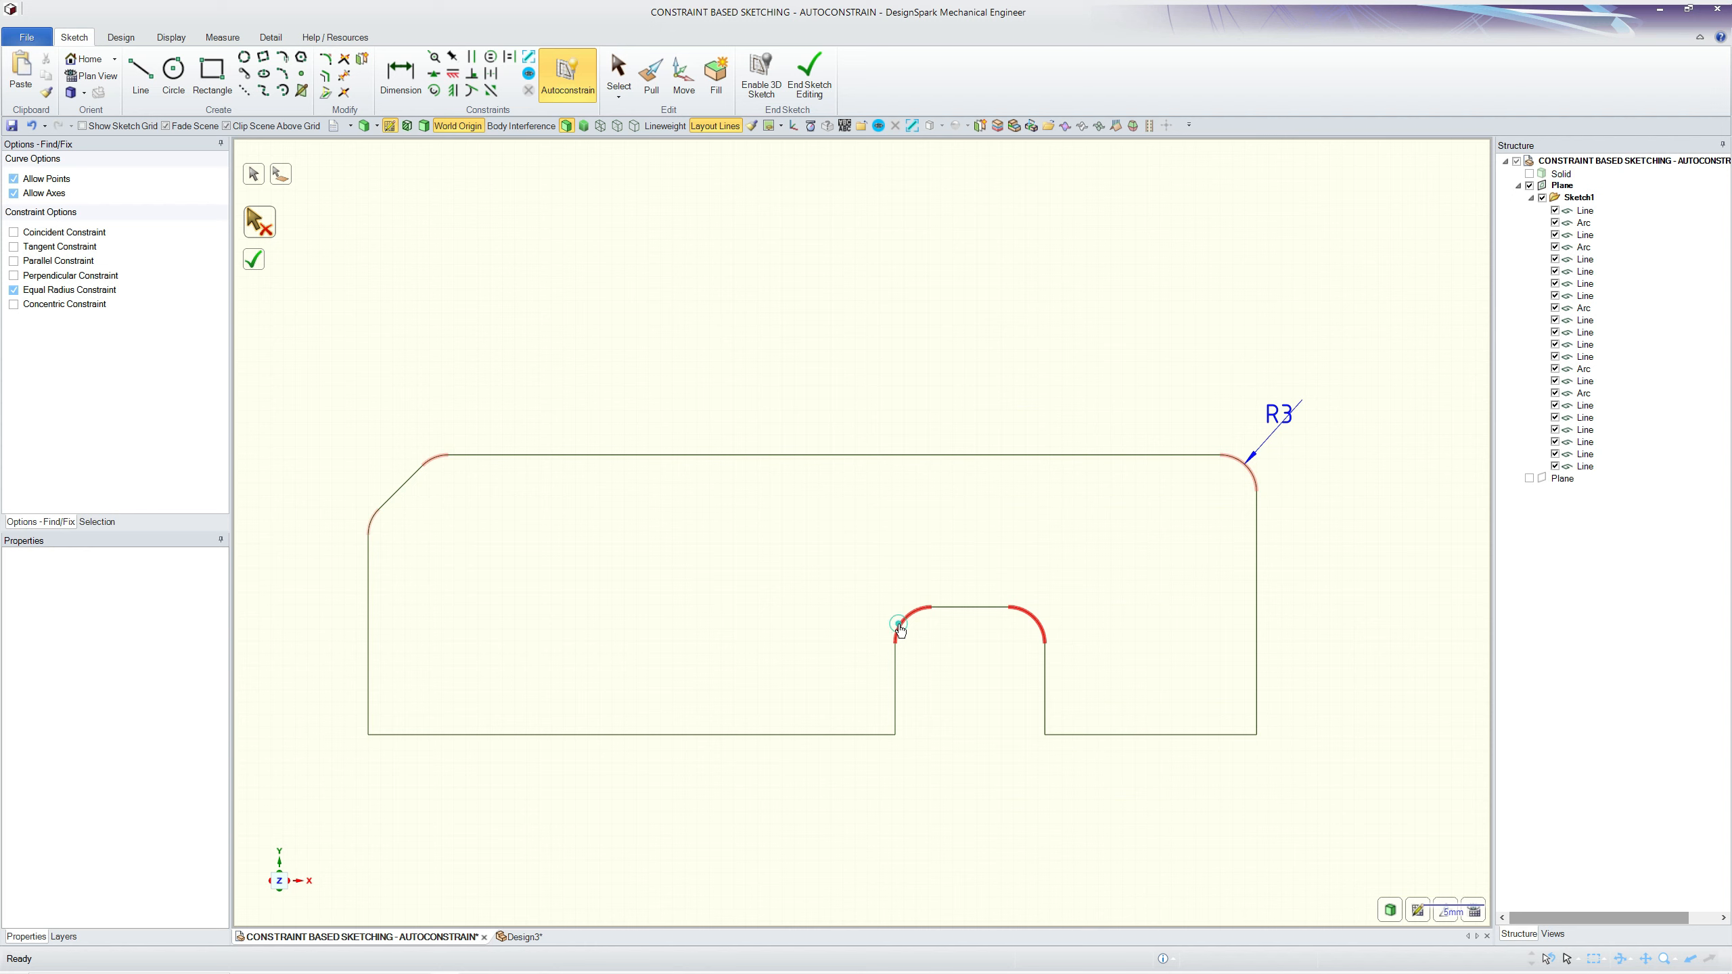
{"action": "left_click", "coordinate": [900, 632]}
{"action": "left_click", "coordinate": [254, 264]}
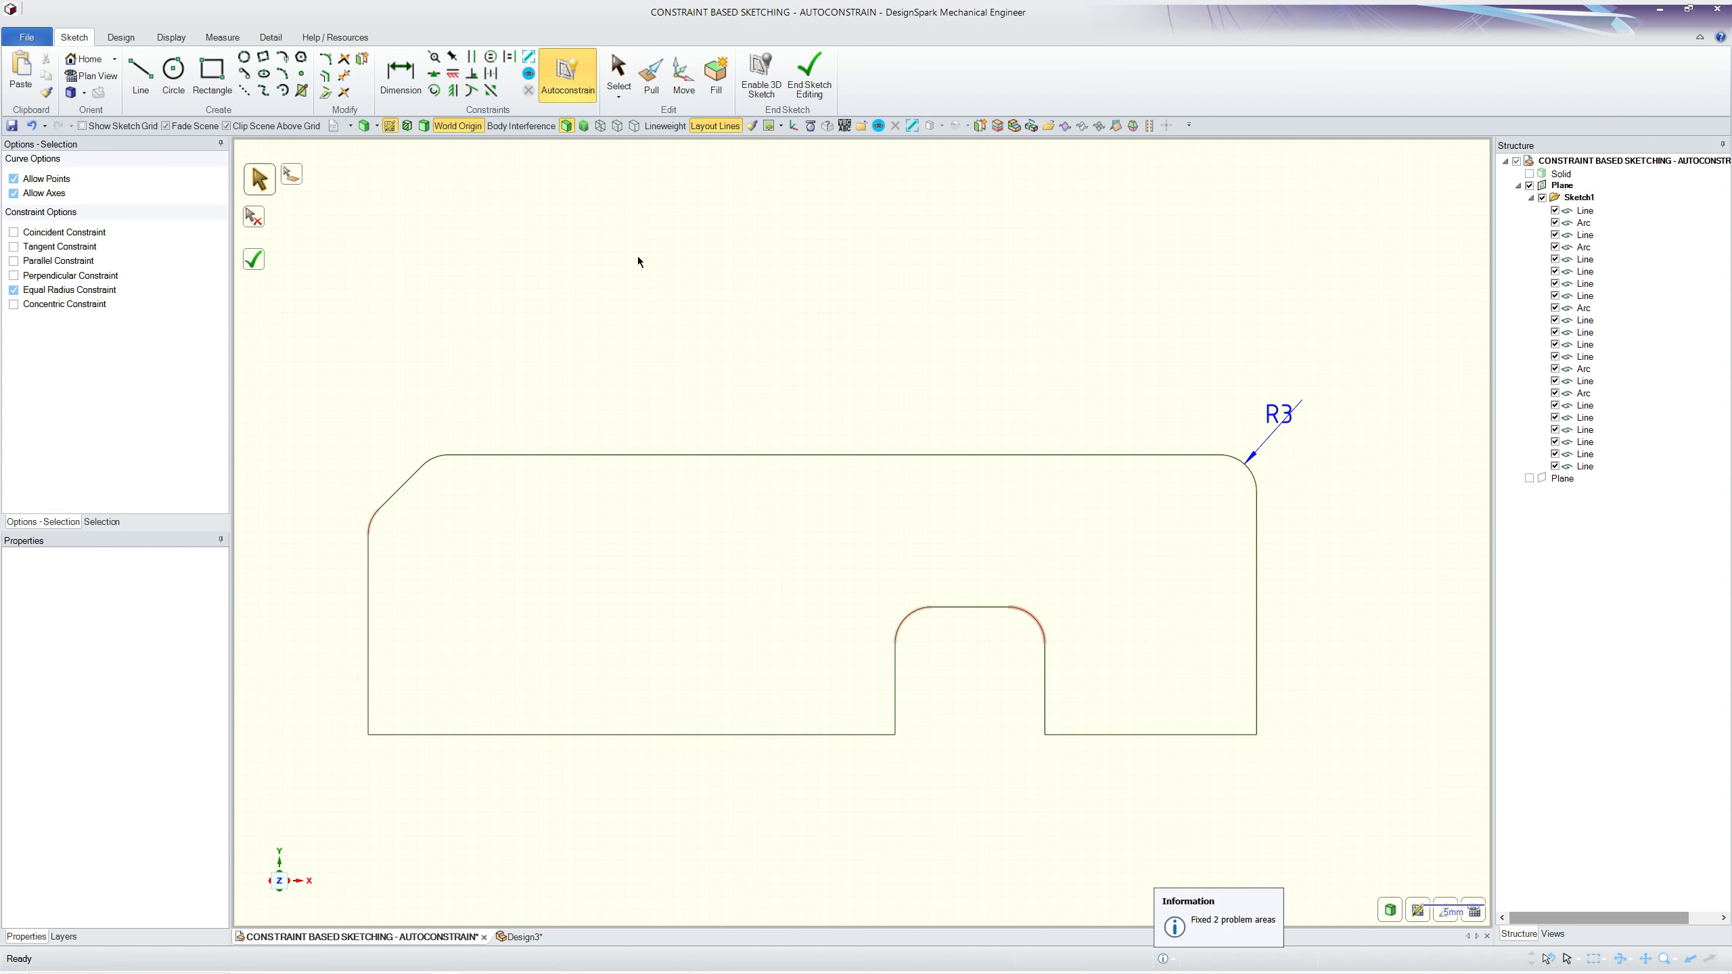
{"action": "key", "text": "Escape"}
Step: Show the constraint icons and examine the grouped constraints at the chamfered corner for the equal radius ones
{"action": "left_click", "coordinate": [527, 79]}
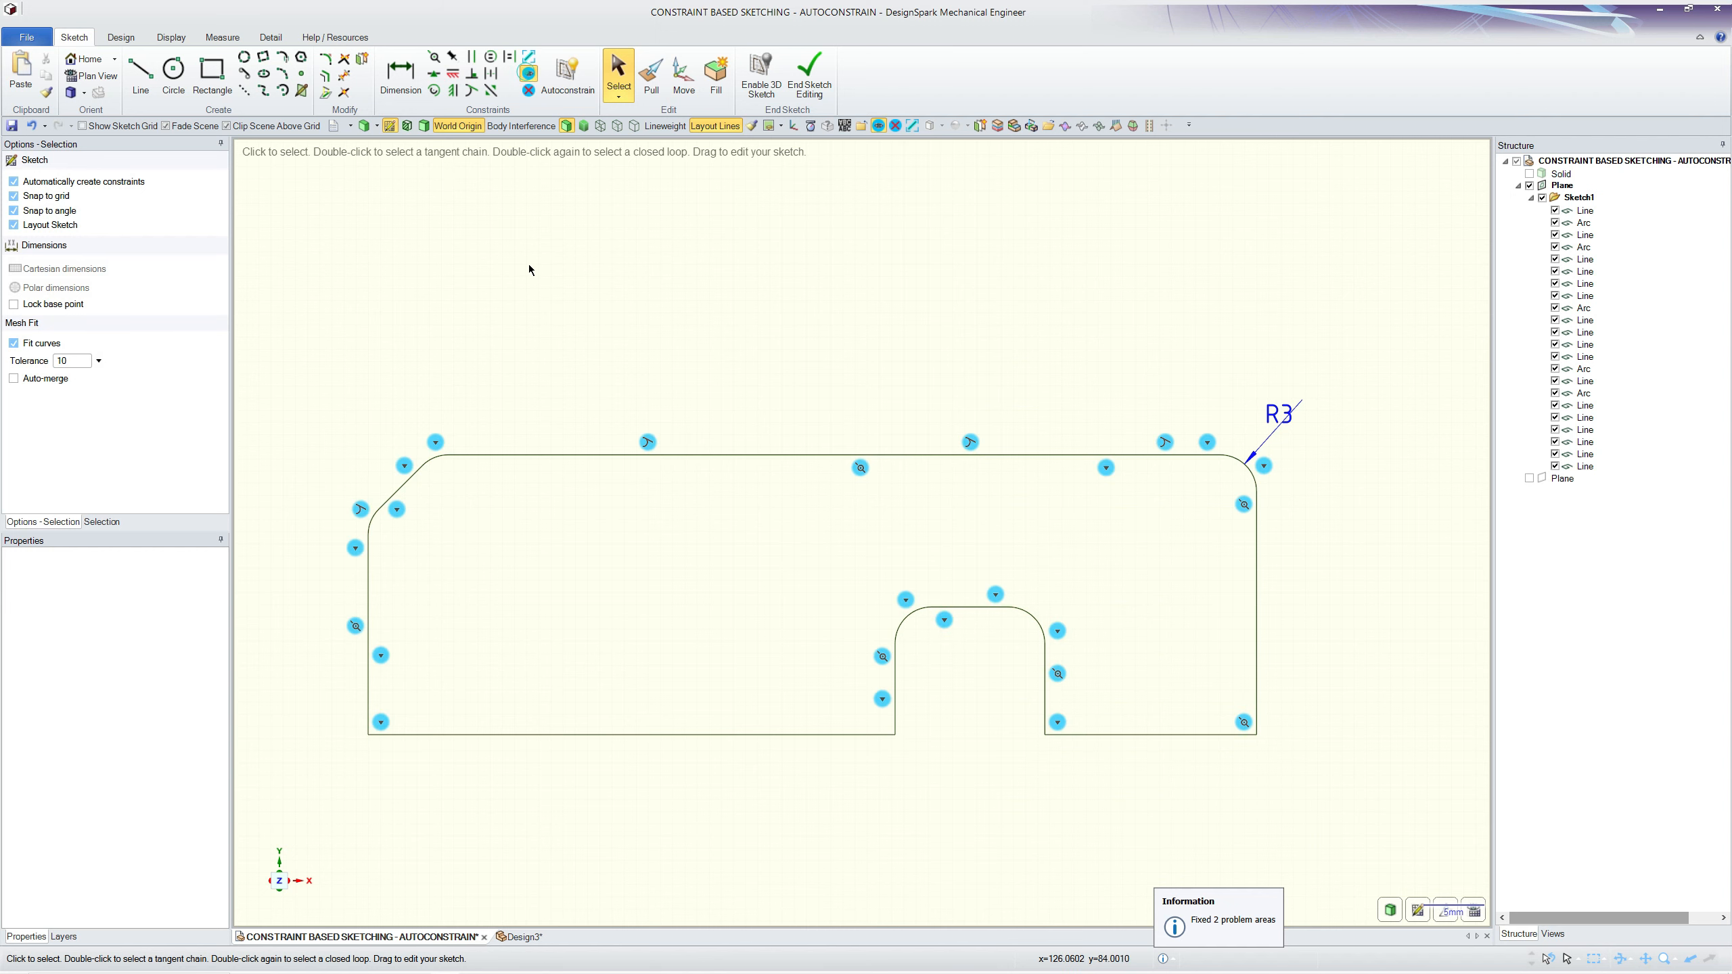
{"action": "scroll", "coordinate": [366, 587], "scroll_direction": "up", "scroll_amount": 1}
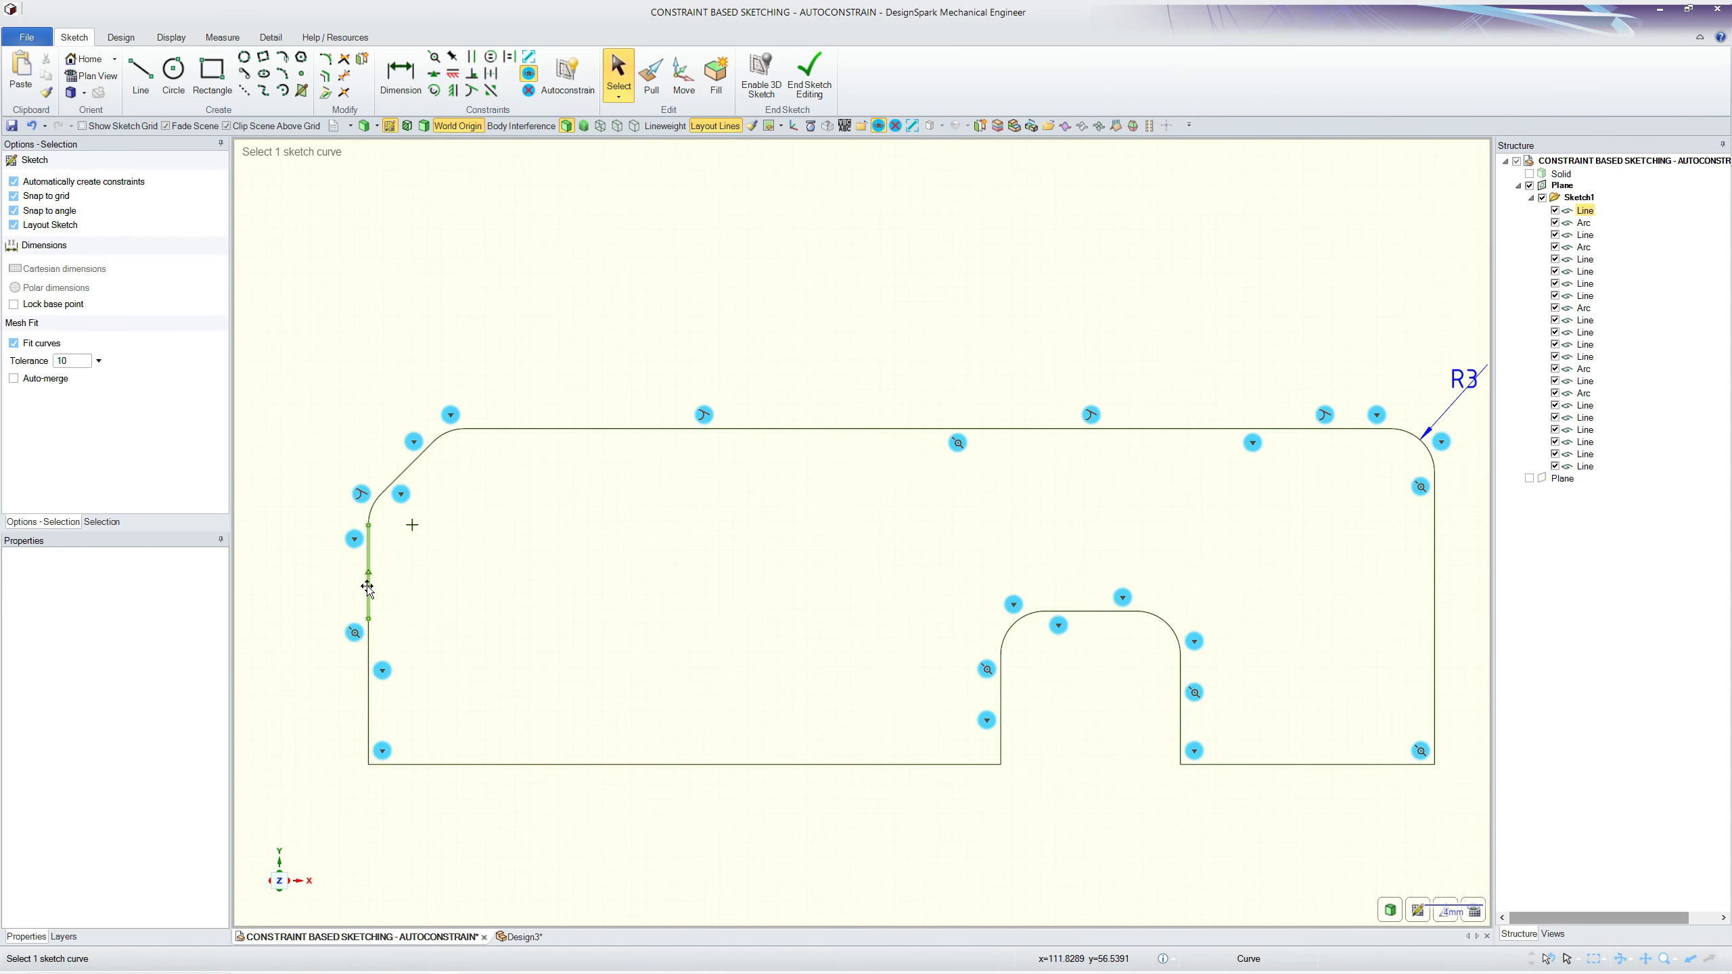
{"action": "scroll", "coordinate": [448, 562], "scroll_direction": "down", "scroll_amount": 1}
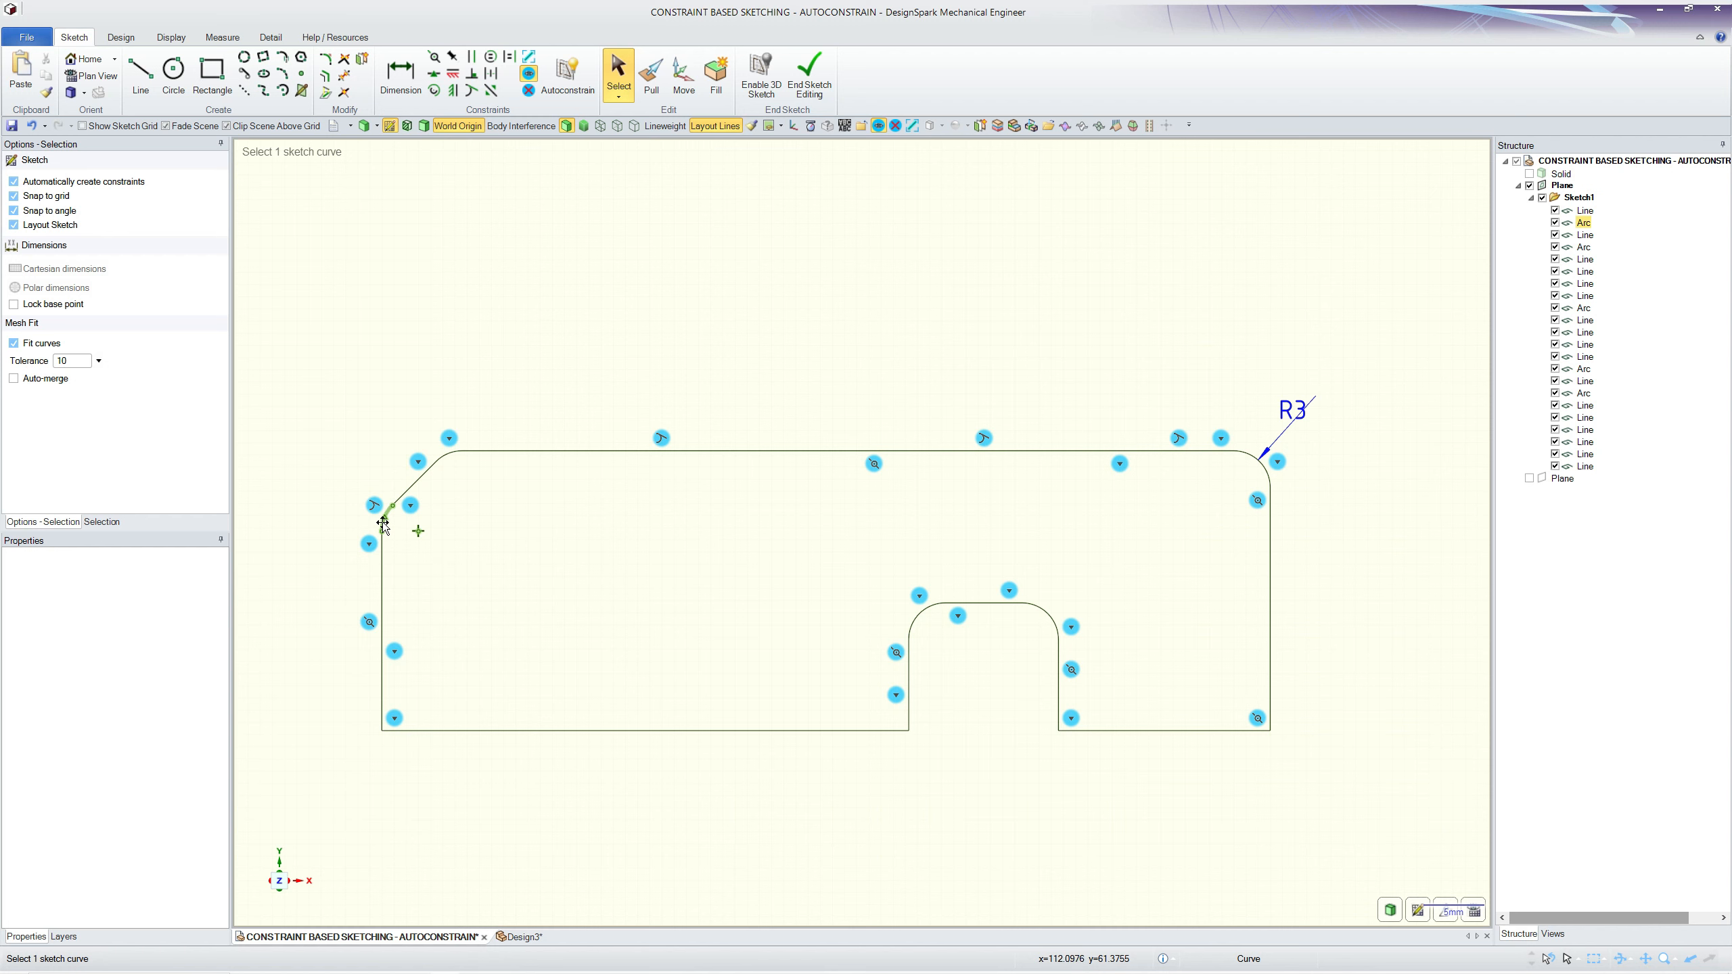
{"action": "scroll", "coordinate": [406, 530], "scroll_direction": "up", "scroll_amount": 1}
{"action": "left_click", "coordinate": [417, 506]}
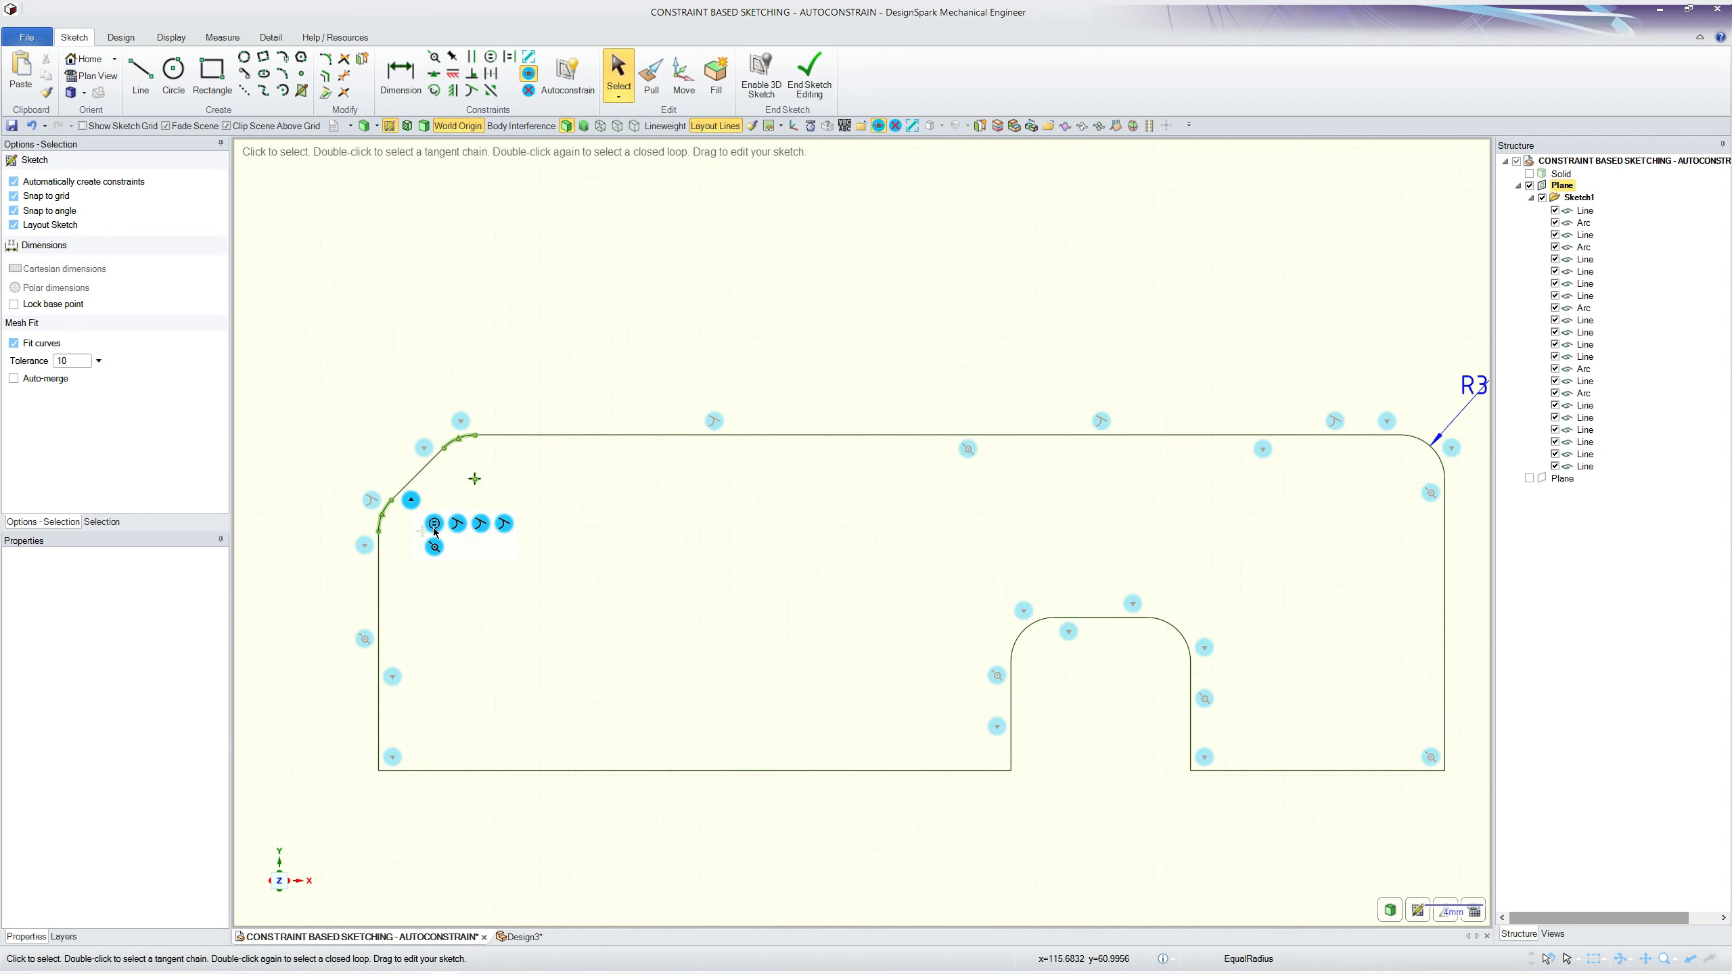
{"action": "scroll", "coordinate": [417, 601], "scroll_direction": "down", "scroll_amount": 1}
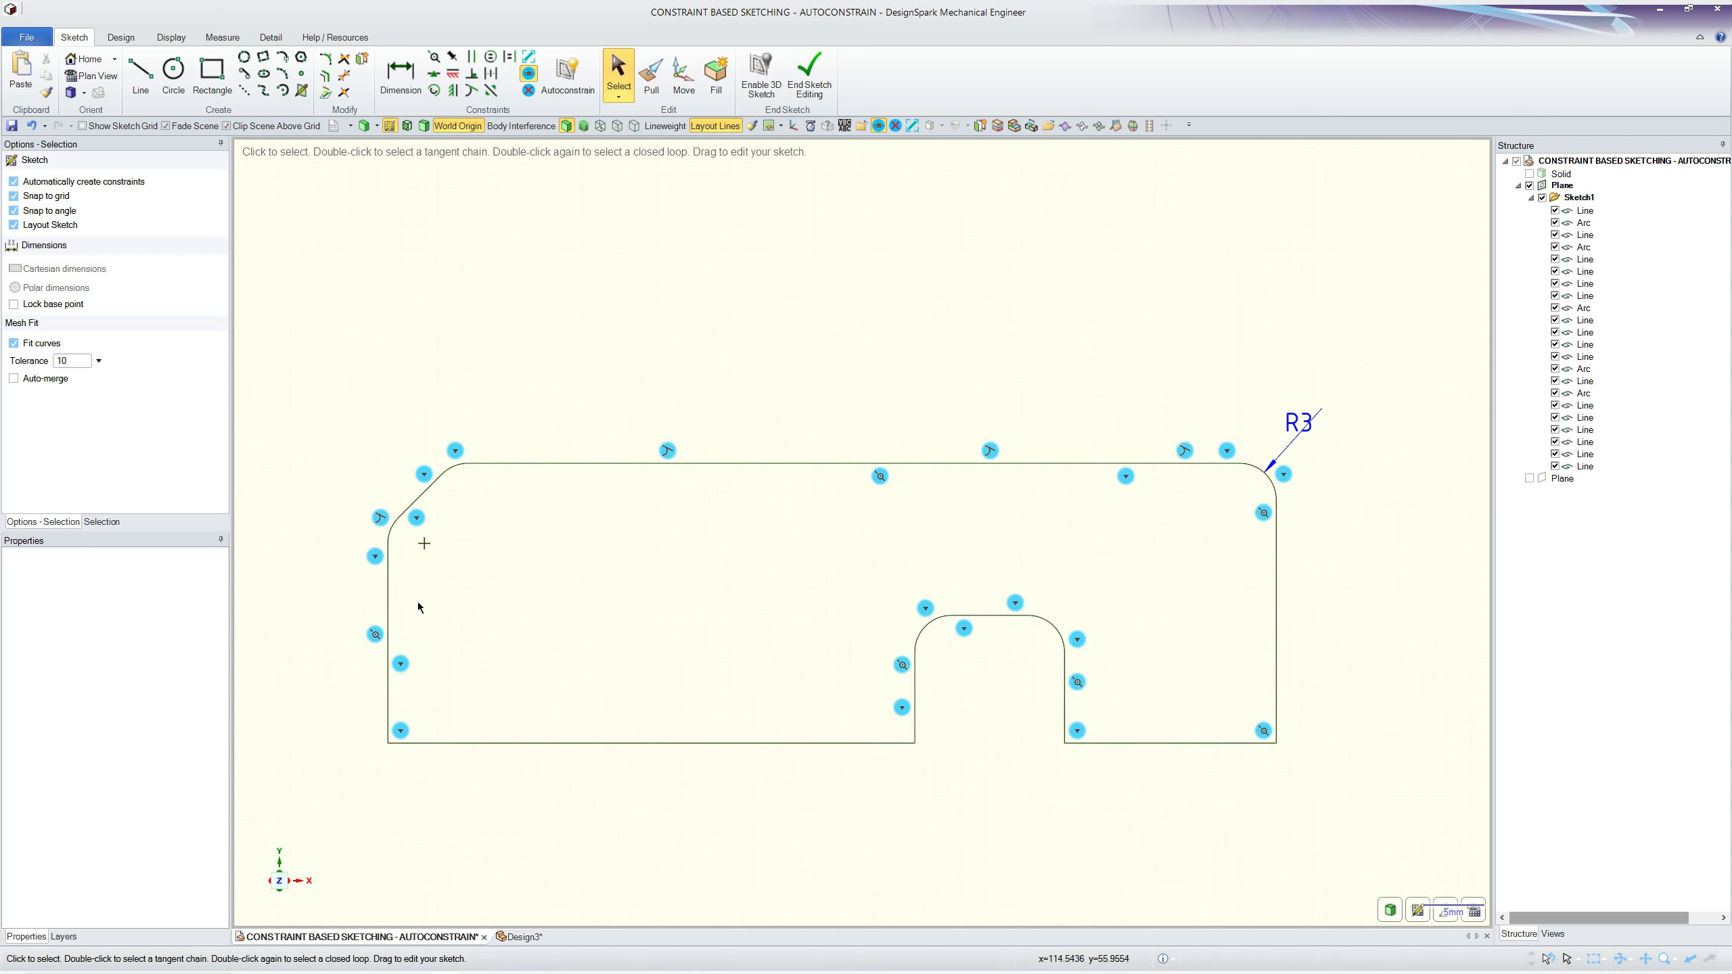
{"action": "left_click", "coordinate": [453, 452]}
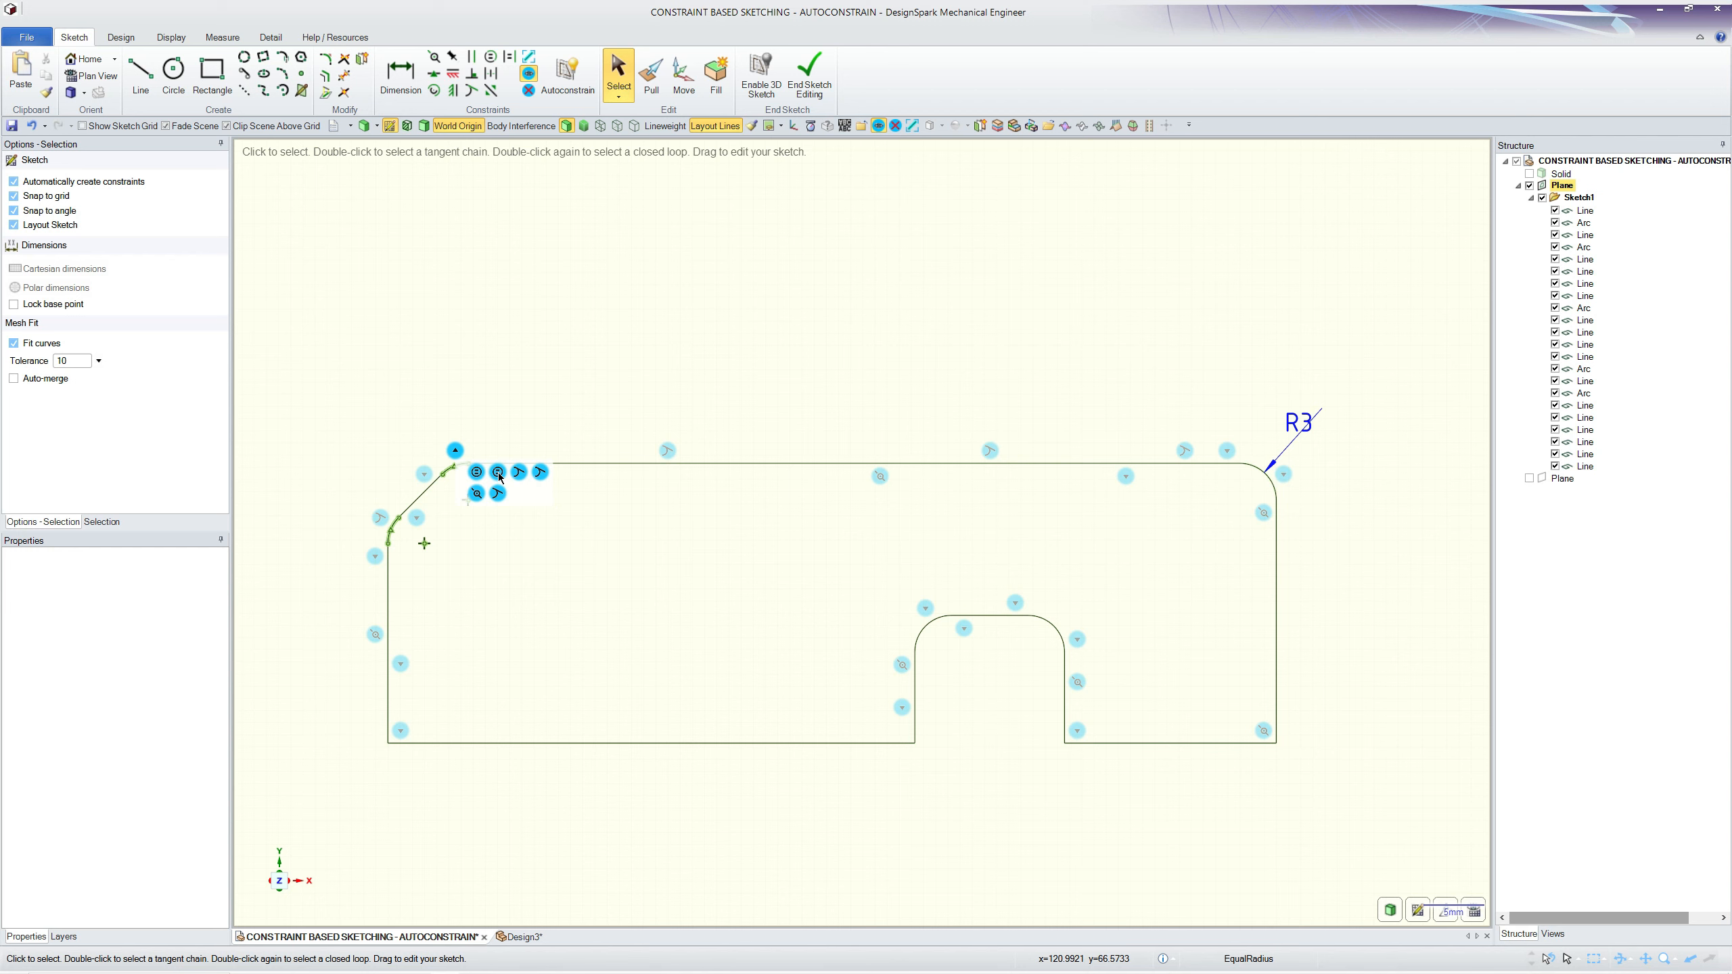
{"action": "scroll", "coordinate": [553, 587], "scroll_direction": "down", "scroll_amount": 1}
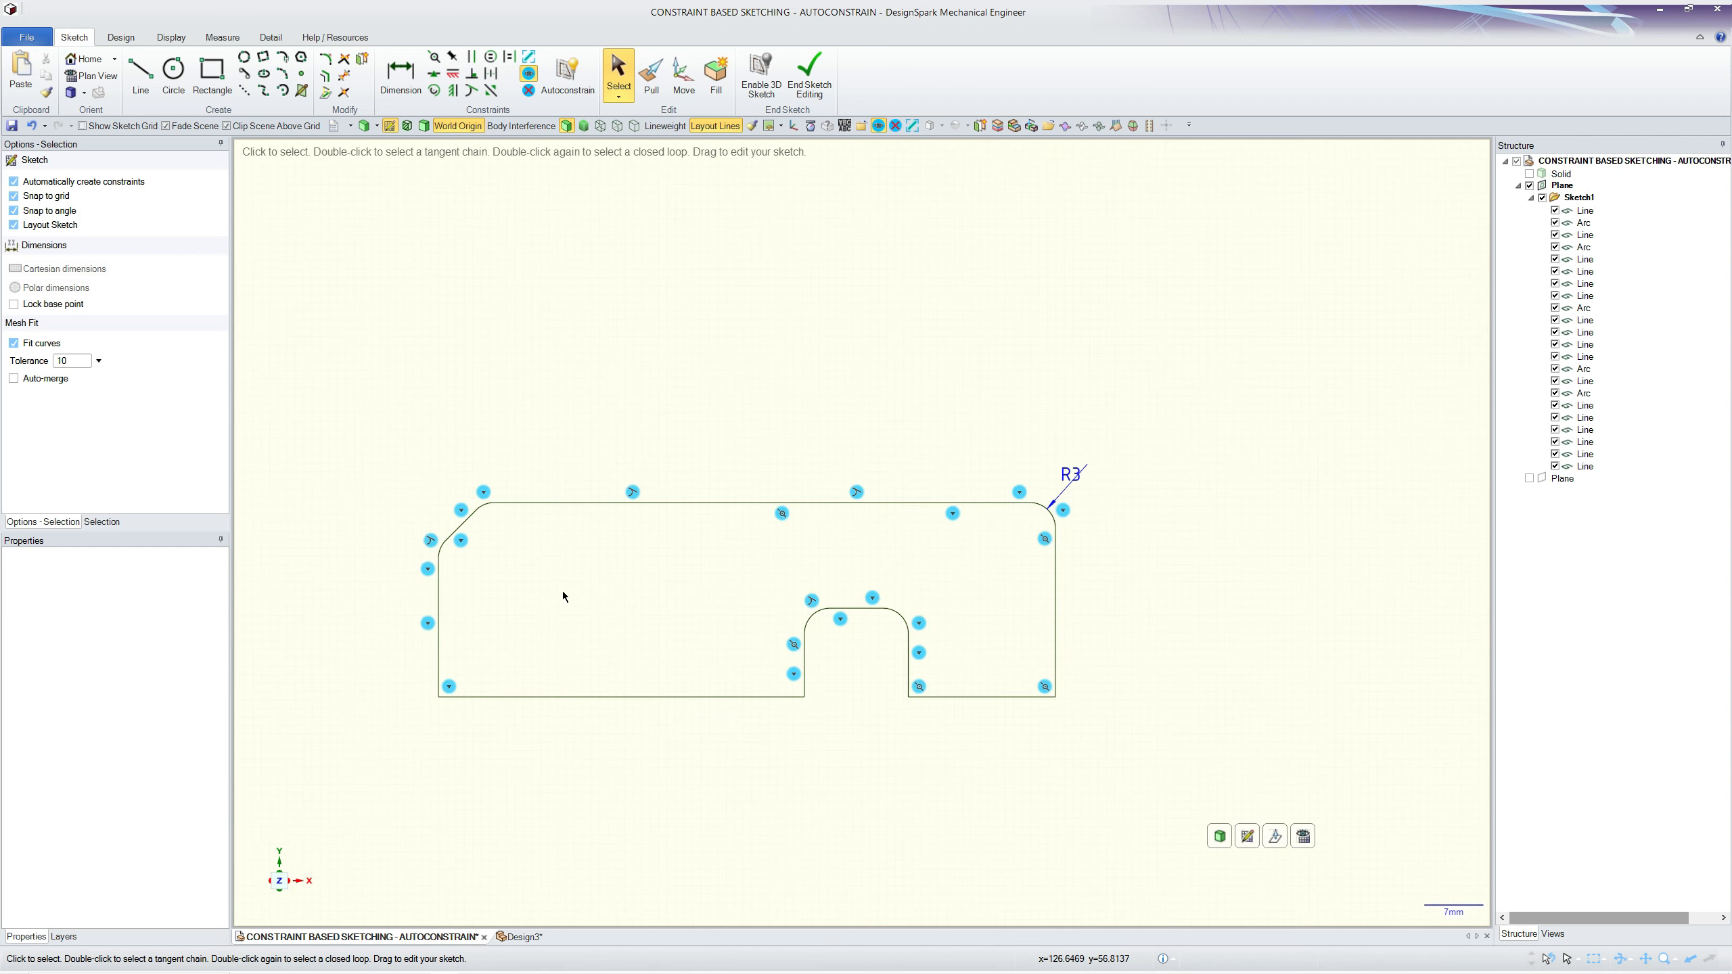
{"action": "scroll", "coordinate": [917, 580], "scroll_direction": "up", "scroll_amount": 1}
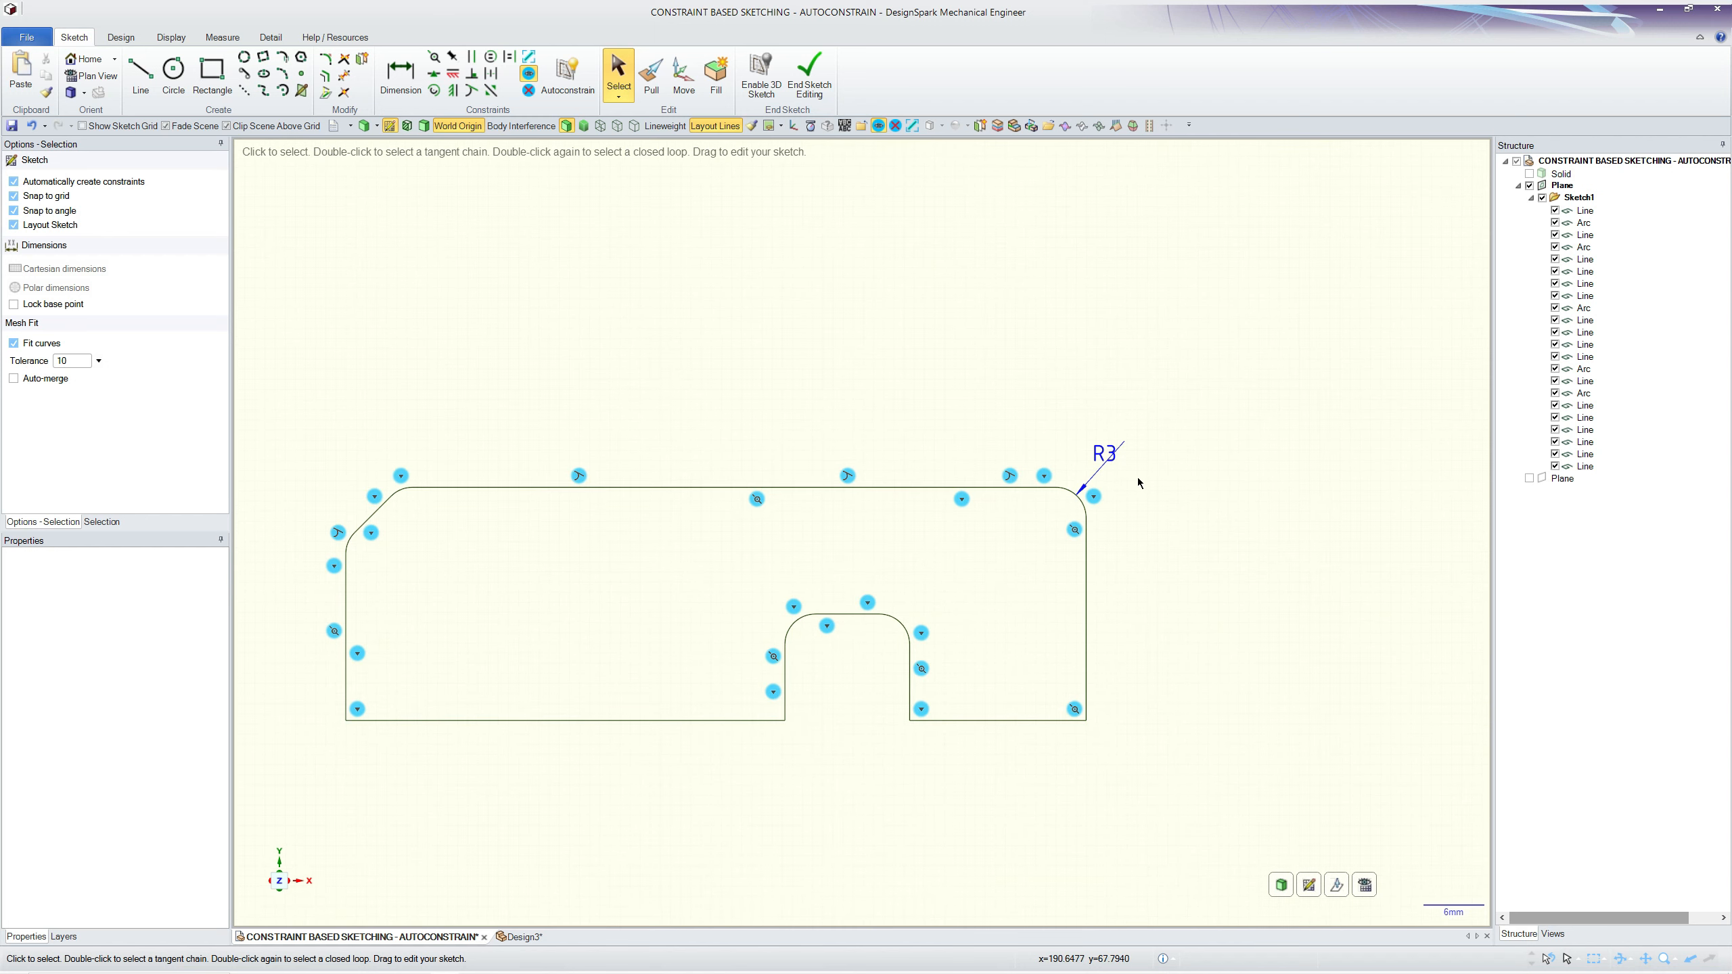
Step: Set the upper-right corner's radial dimension to 0.5 mm
{"action": "double_click", "coordinate": [1104, 452]}
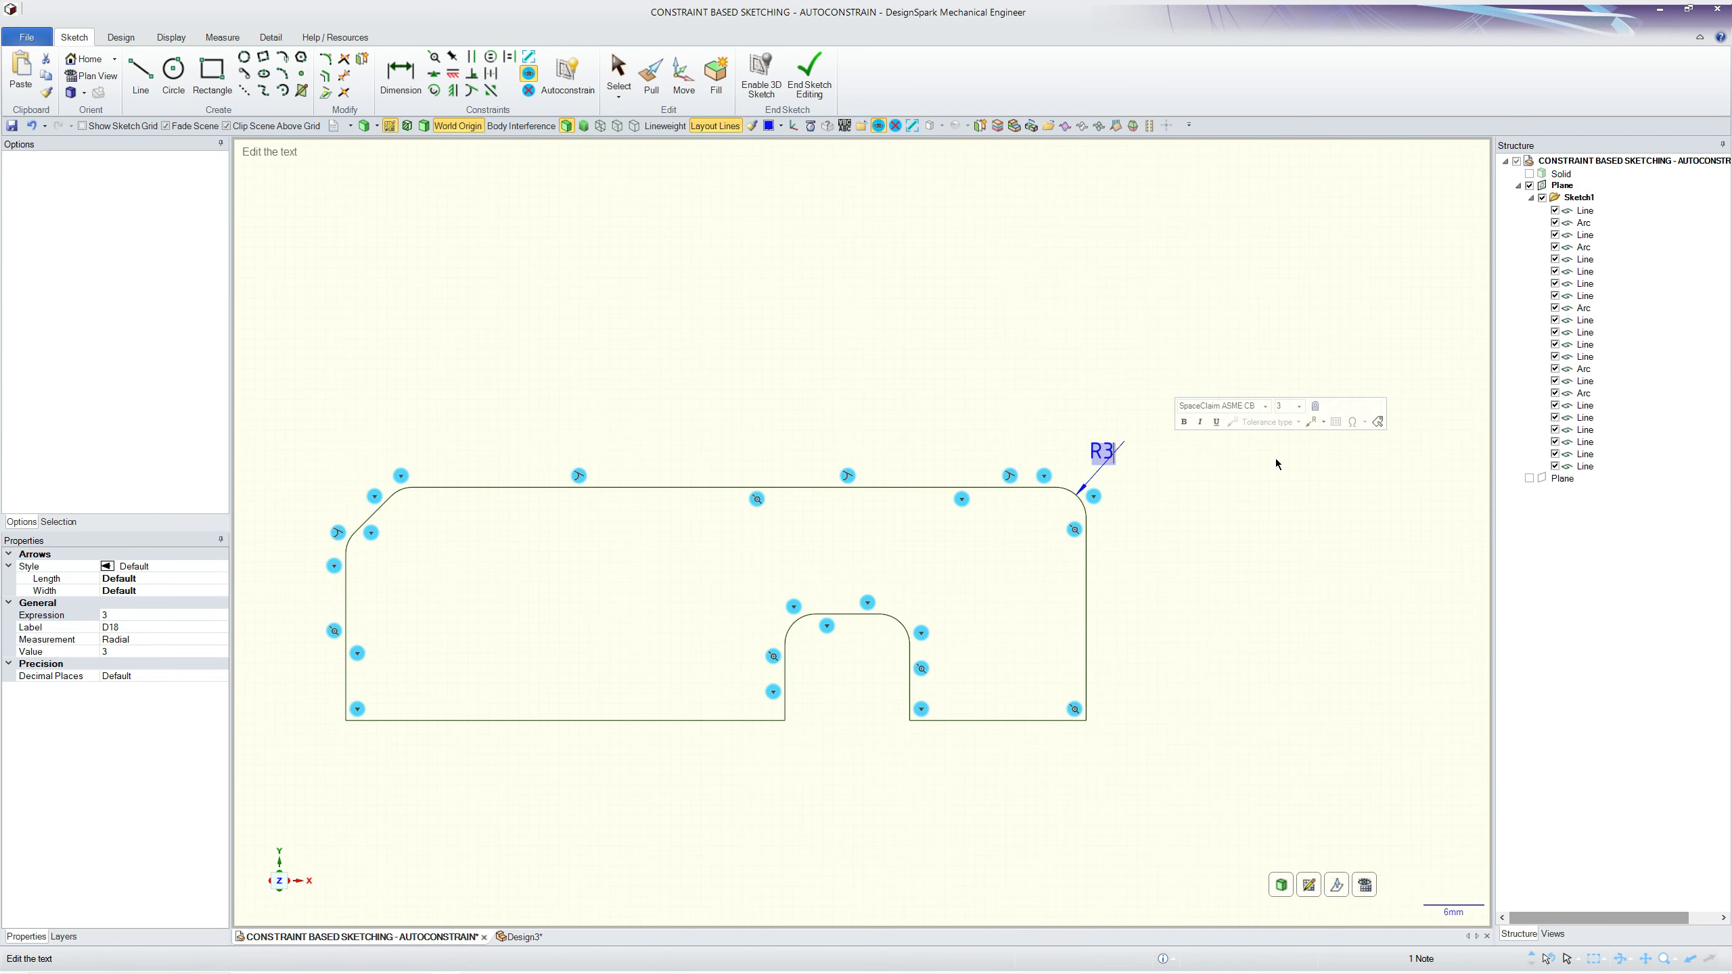
{"action": "type", "text": ".5"}
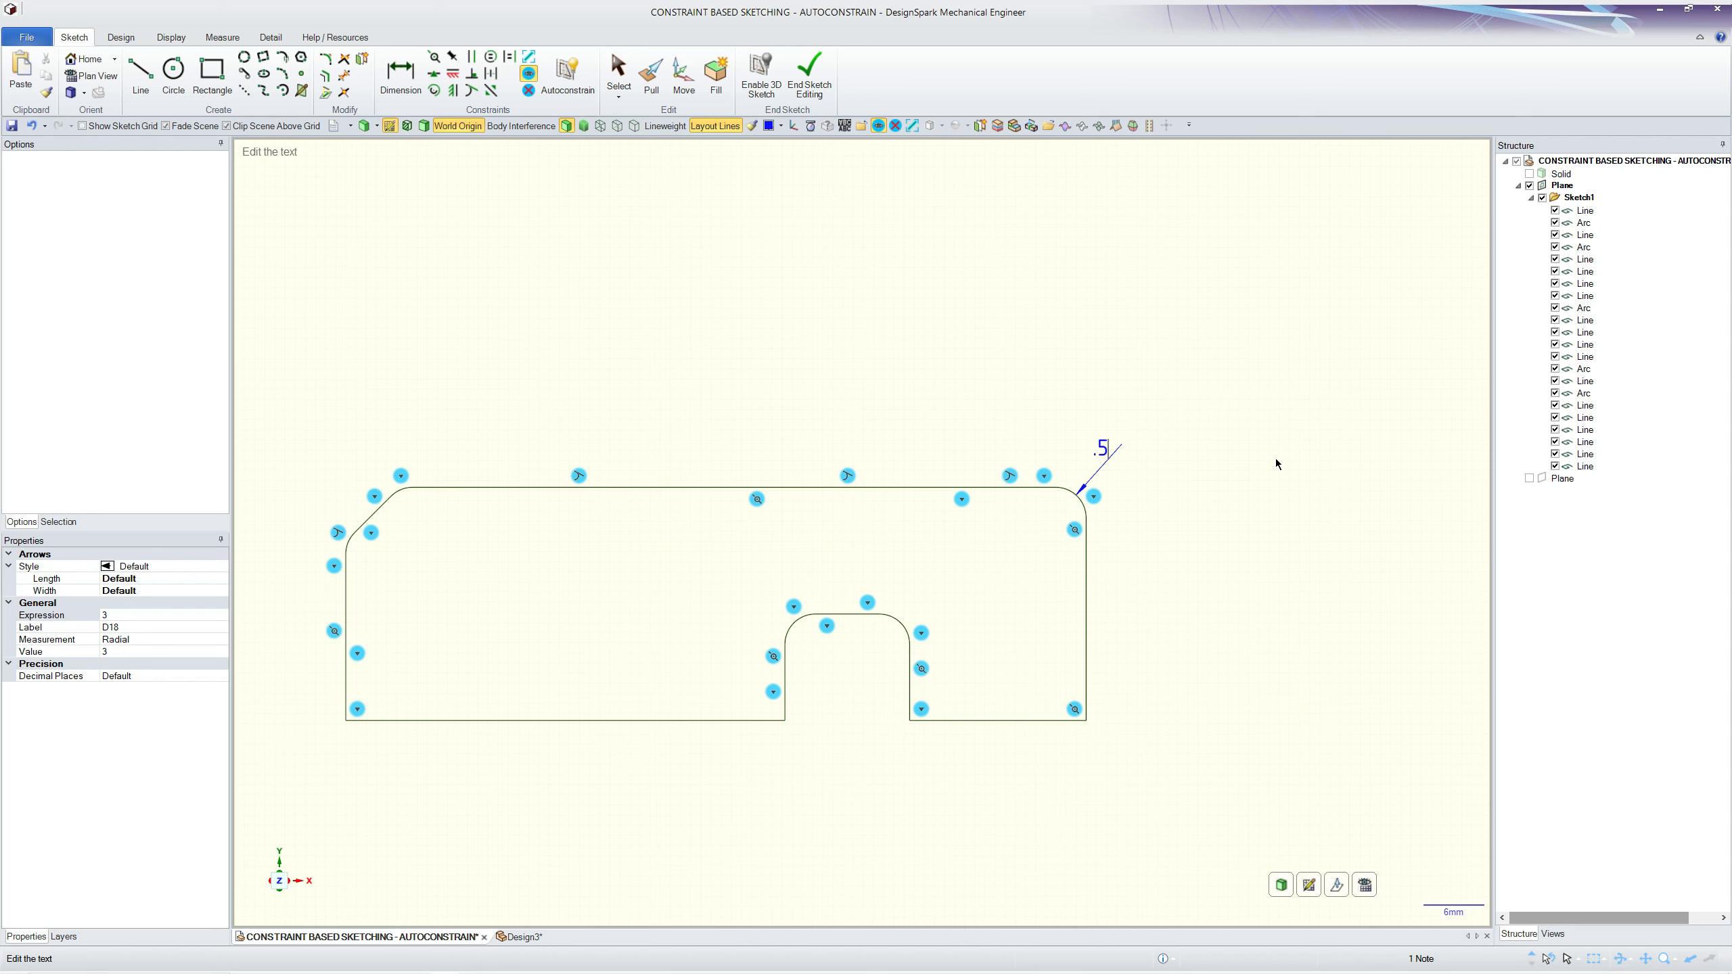
{"action": "key", "text": "Return"}
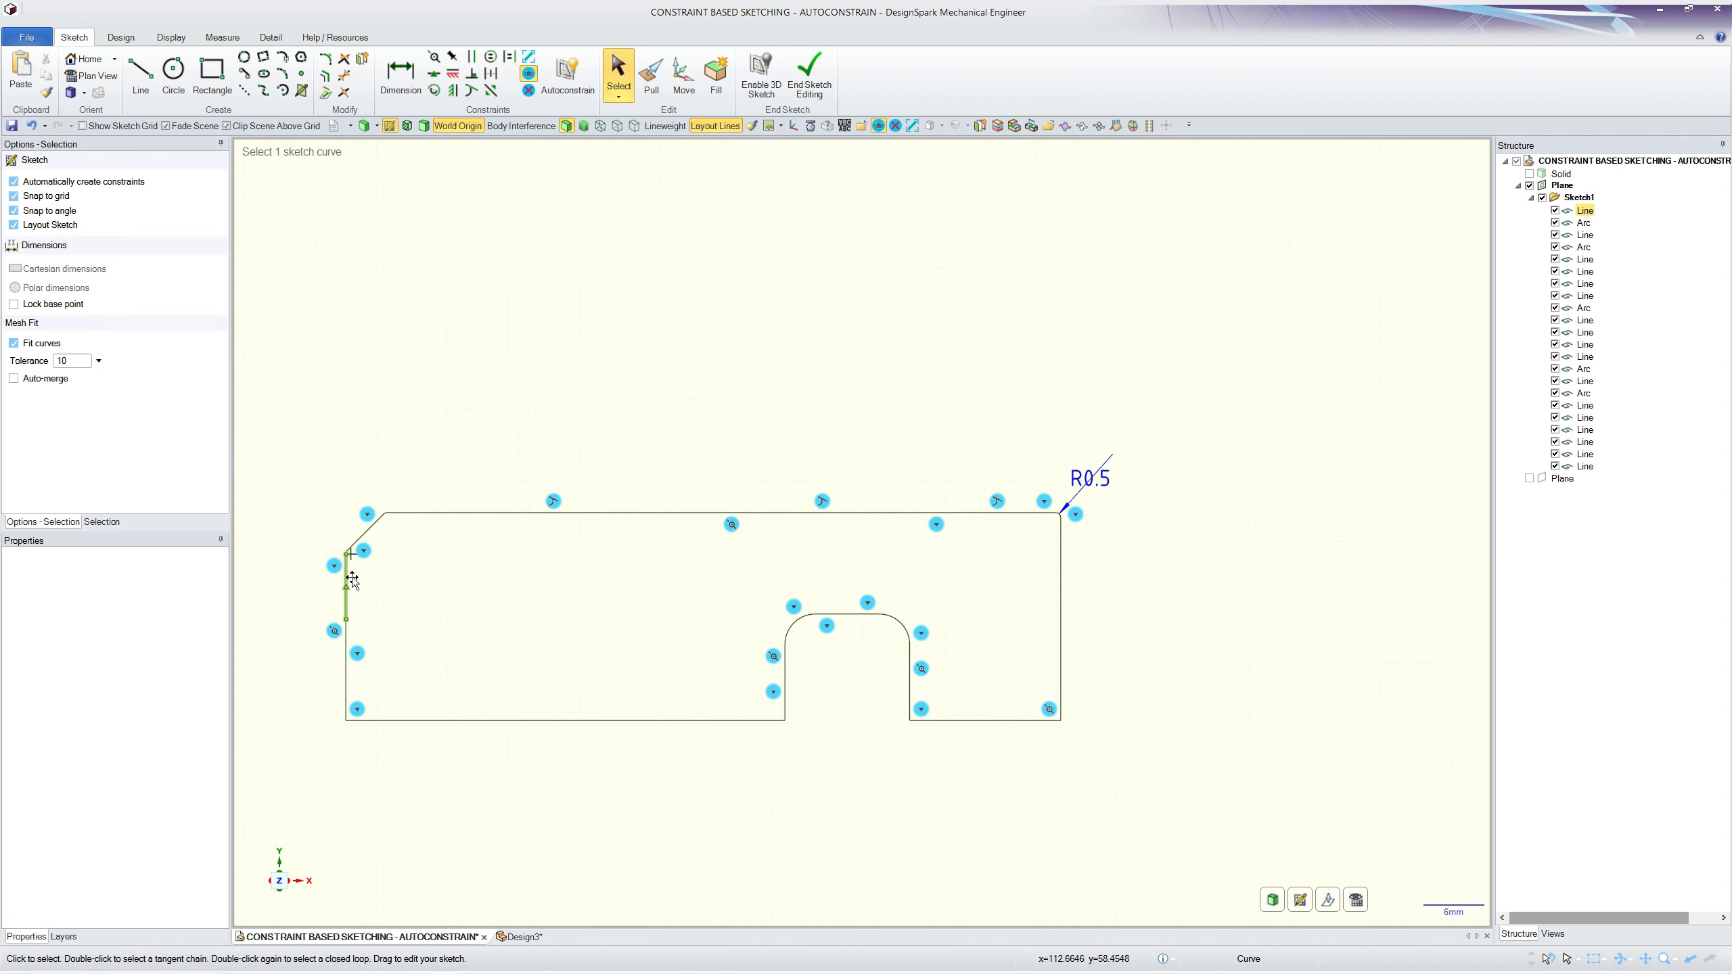
Step: Examine the outline's outer corners and the notch's rounded corners up close to compare their radii
{"action": "scroll", "coordinate": [342, 561], "scroll_direction": "up", "scroll_amount": 3}
{"action": "scroll", "coordinate": [1424, 407], "scroll_direction": "down", "scroll_amount": 3}
{"action": "scroll", "coordinate": [1294, 436], "scroll_direction": "up", "scroll_amount": 2}
{"action": "scroll", "coordinate": [932, 590], "scroll_direction": "up", "scroll_amount": 1}
{"action": "scroll", "coordinate": [644, 660], "scroll_direction": "up", "scroll_amount": 1}
{"action": "scroll", "coordinate": [644, 663], "scroll_direction": "up", "scroll_amount": 1}
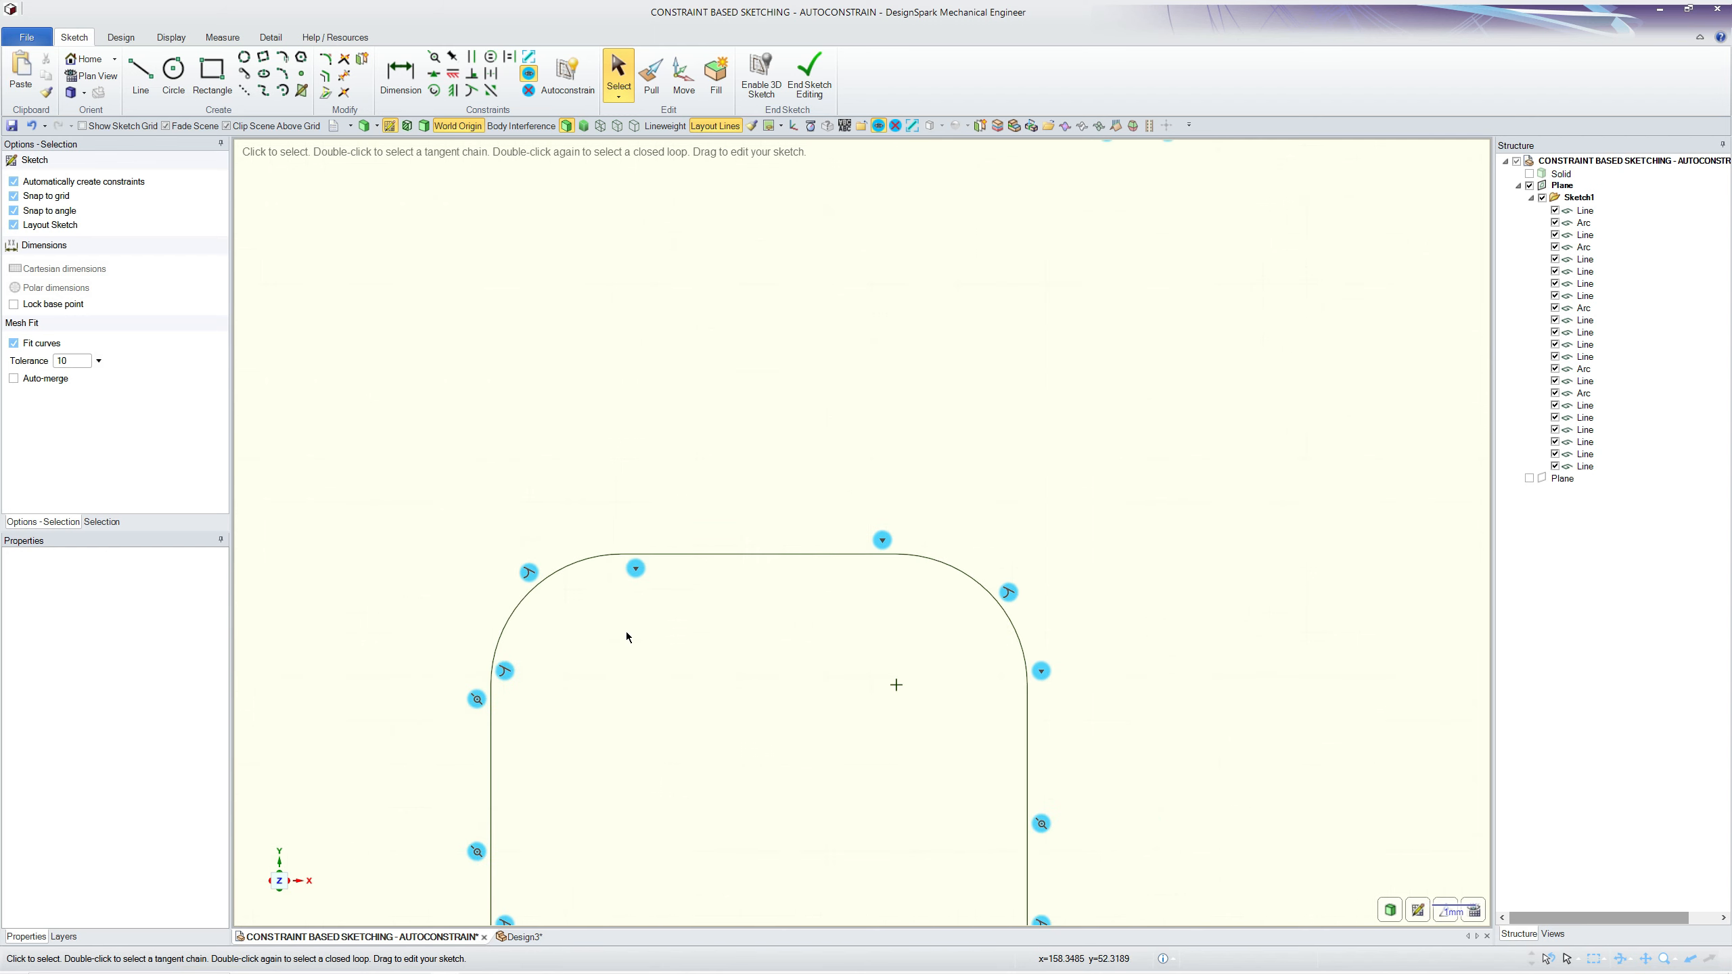
{"action": "scroll", "coordinate": [1028, 491], "scroll_direction": "down", "scroll_amount": 2}
{"action": "scroll", "coordinate": [1153, 514], "scroll_direction": "down", "scroll_amount": 1}
{"action": "scroll", "coordinate": [1059, 699], "scroll_direction": "up", "scroll_amount": 1}
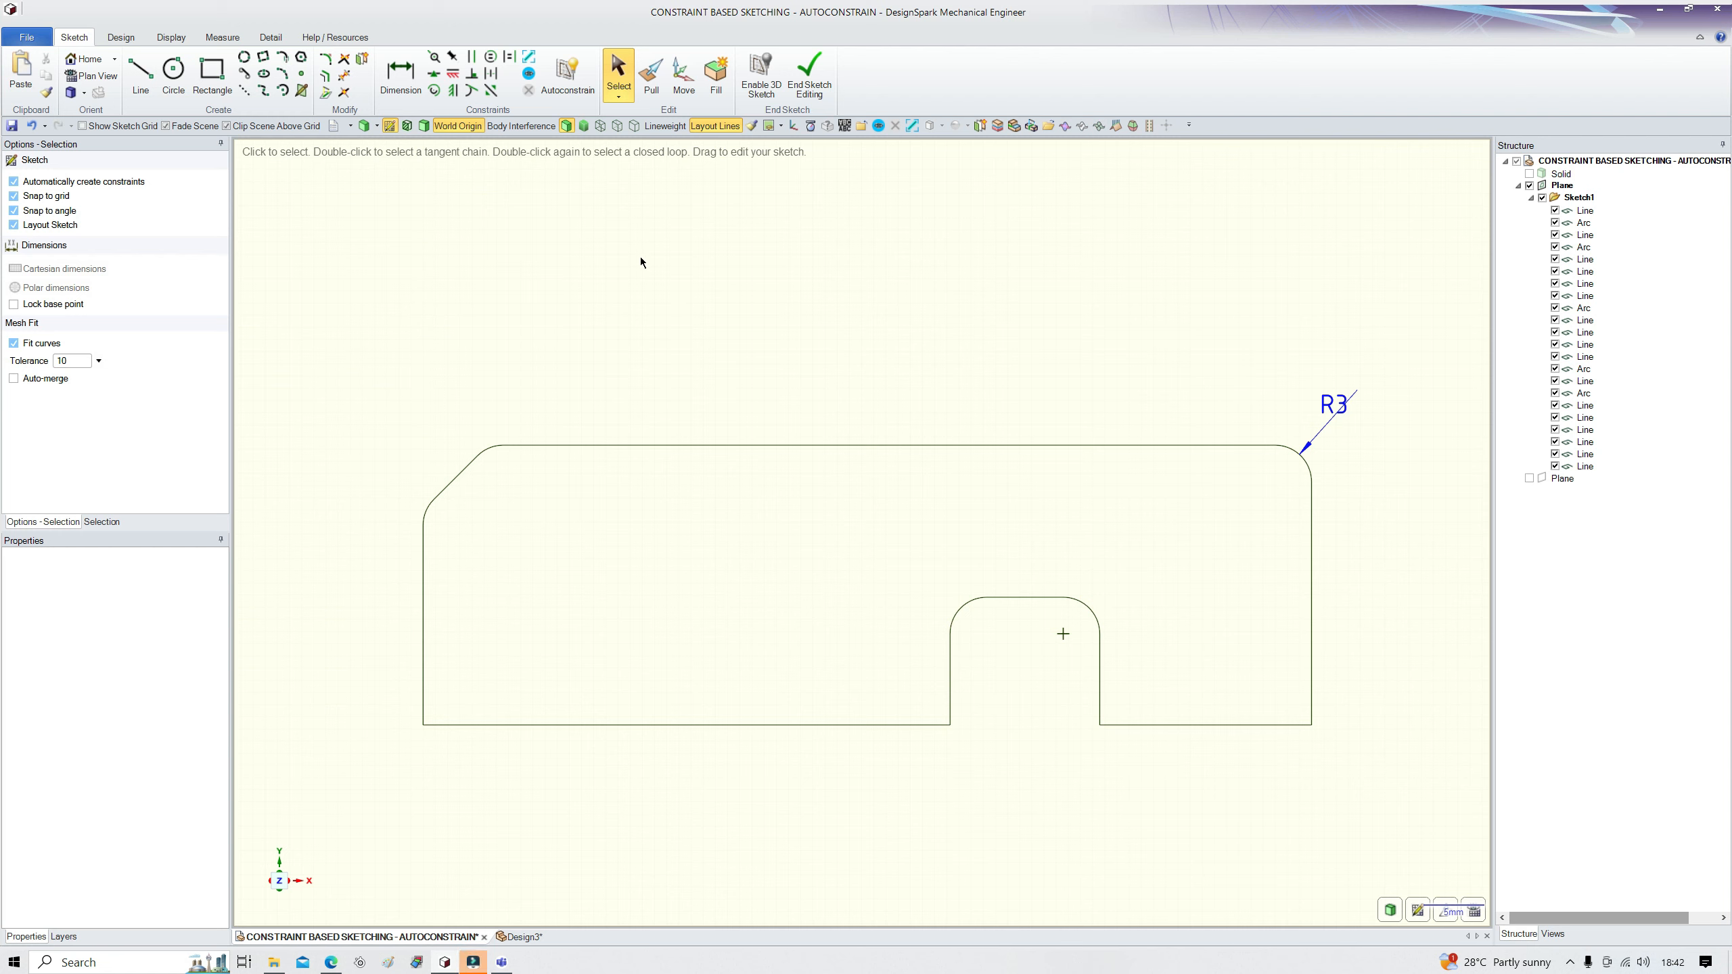
Step: Autoconstrain equal radii on only the selected chamfer corner curves and upper-right corner arc, and leave the command
{"action": "left_click", "coordinate": [574, 92]}
{"action": "left_click", "coordinate": [601, 123]}
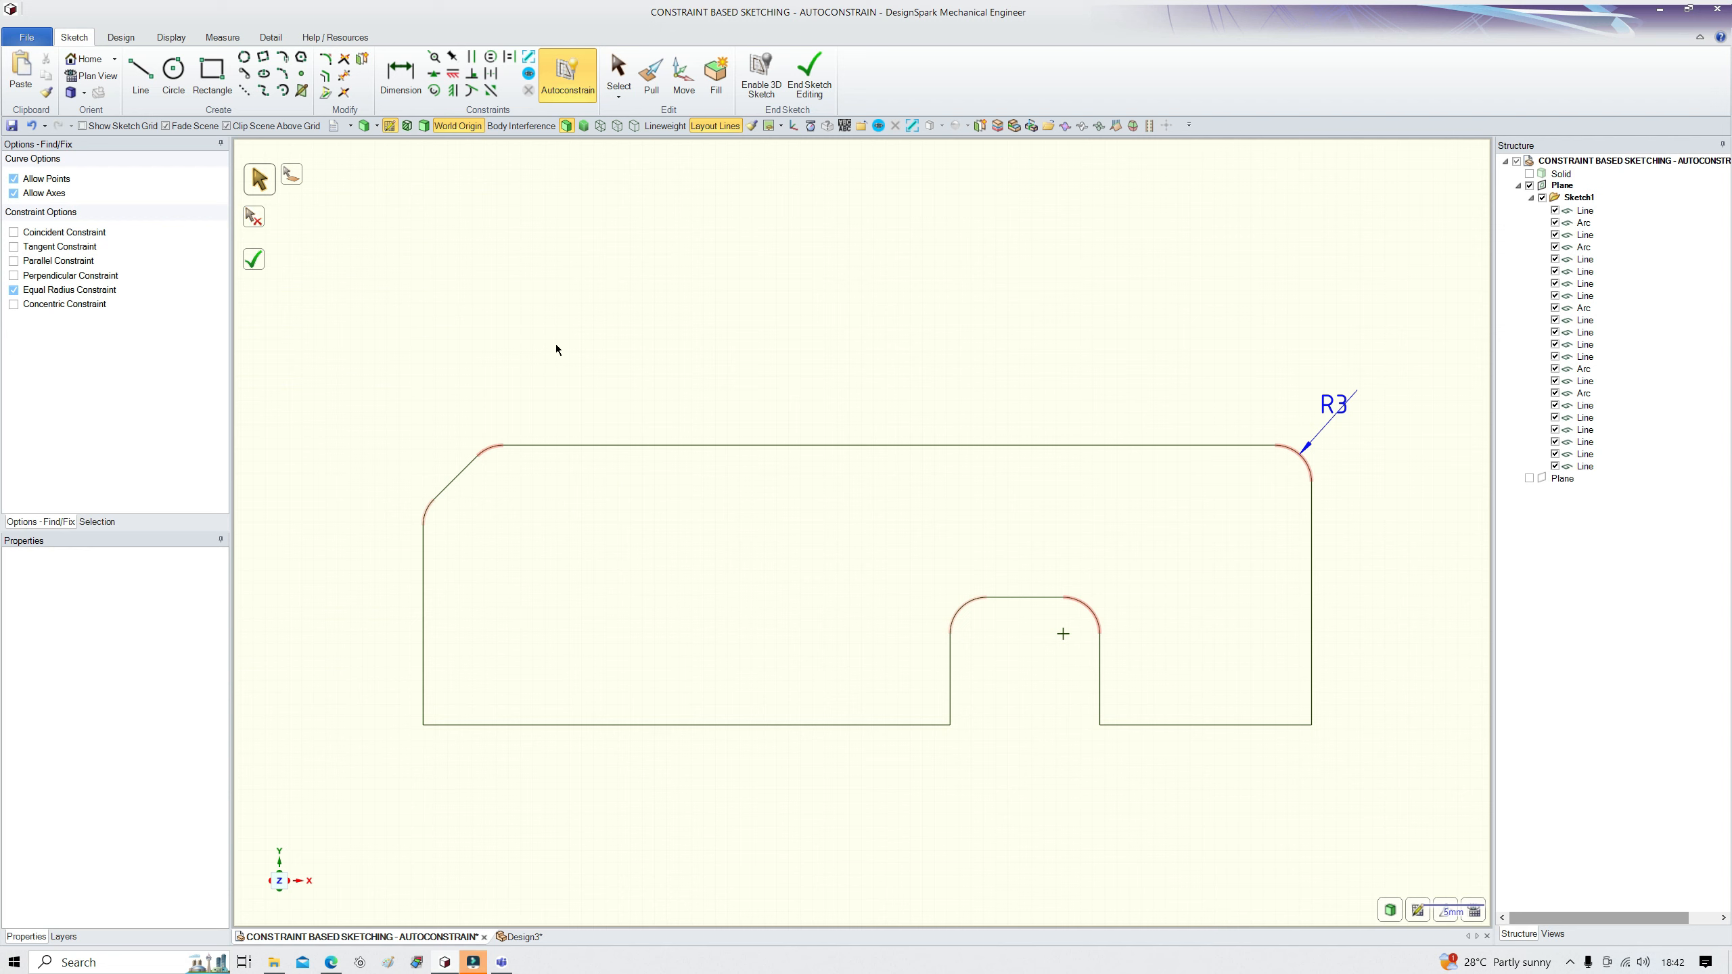
{"action": "left_click", "coordinate": [293, 178]}
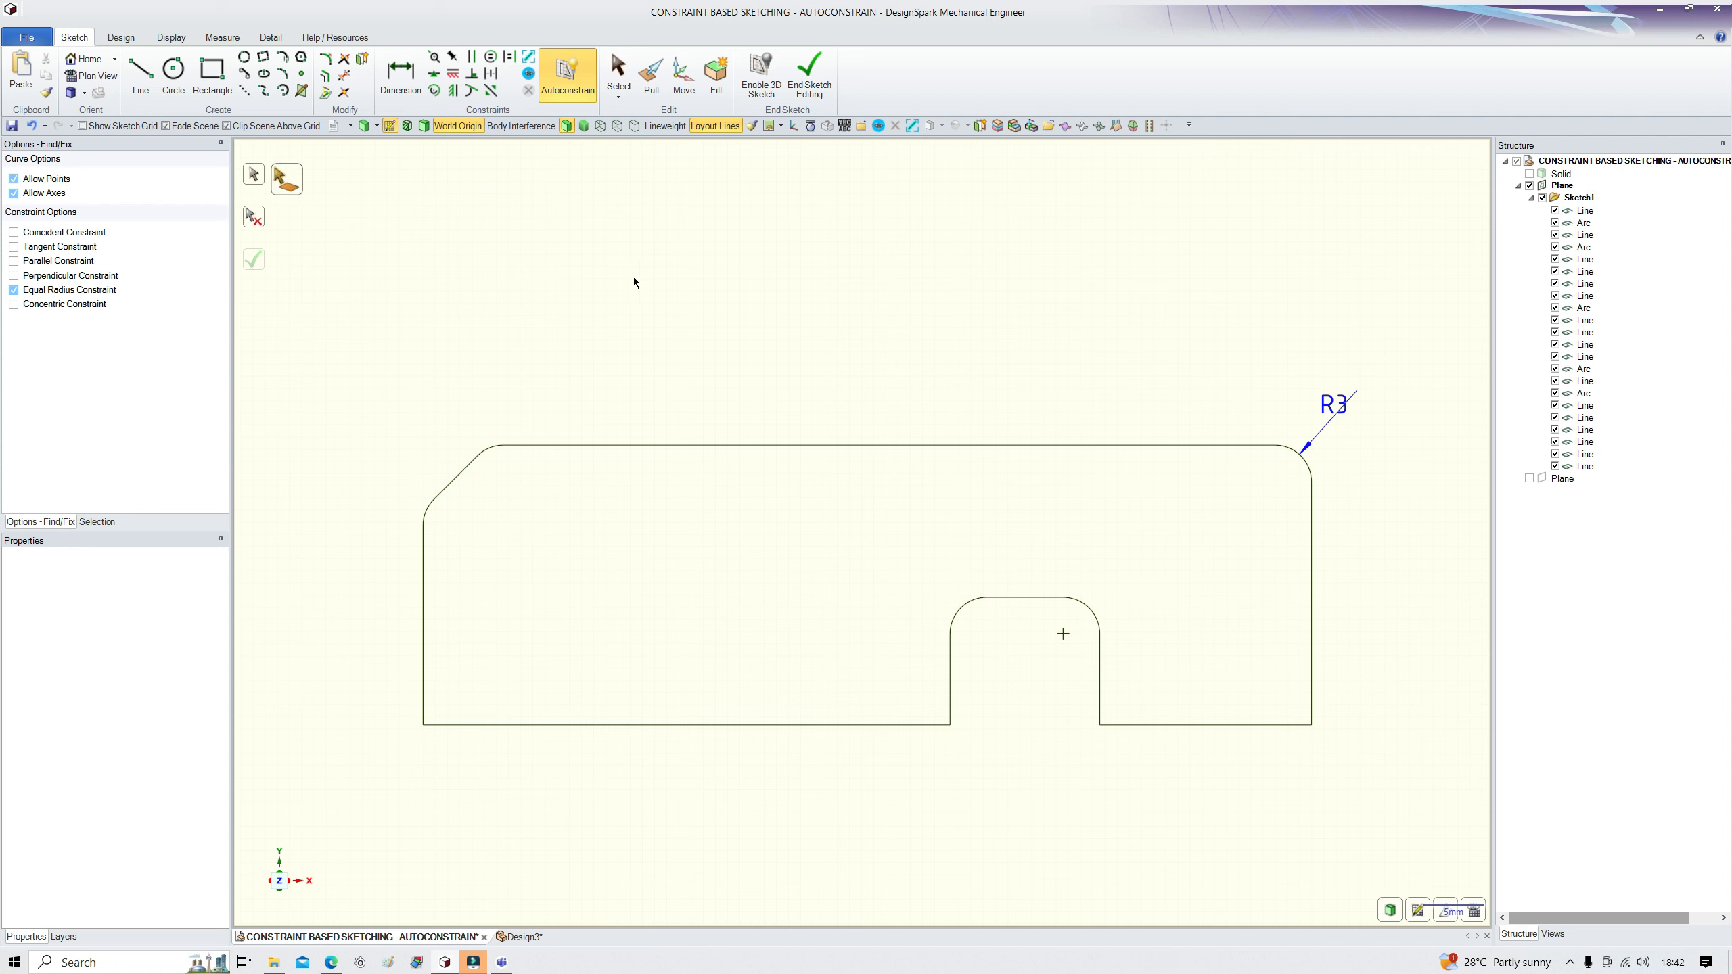
{"action": "left_click_drag", "start_coordinate": [367, 375], "coordinate": [579, 596]}
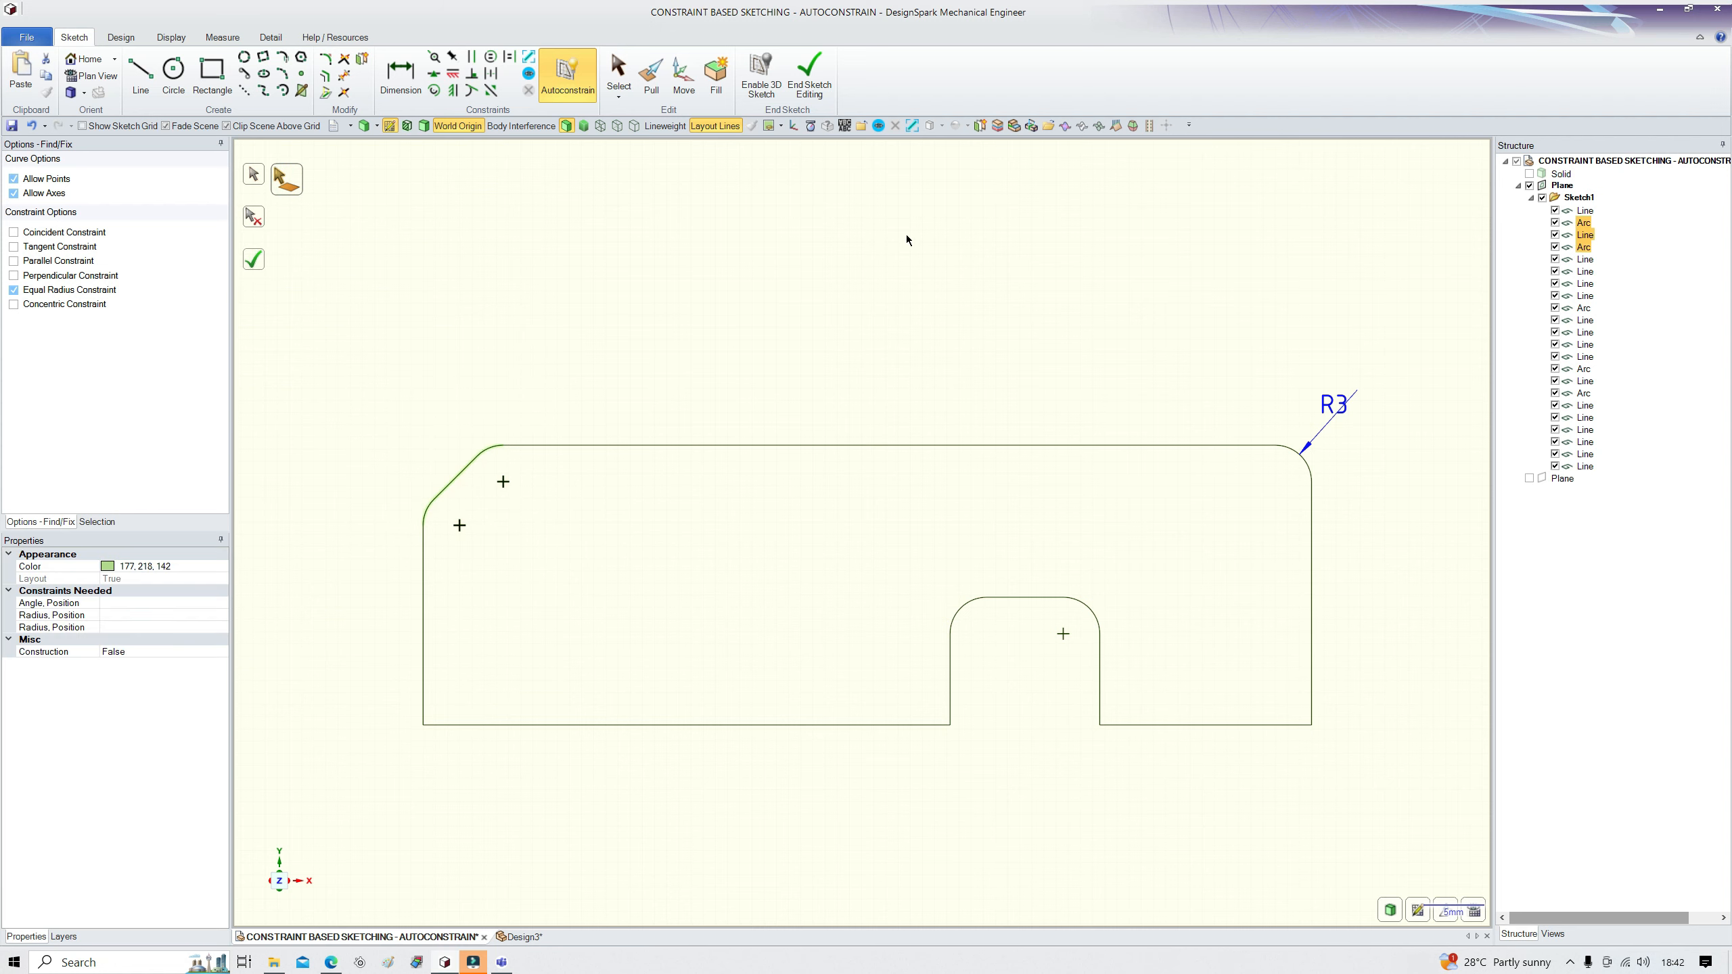
{"action": "left_click", "coordinate": [1311, 469], "text": "ctrl"}
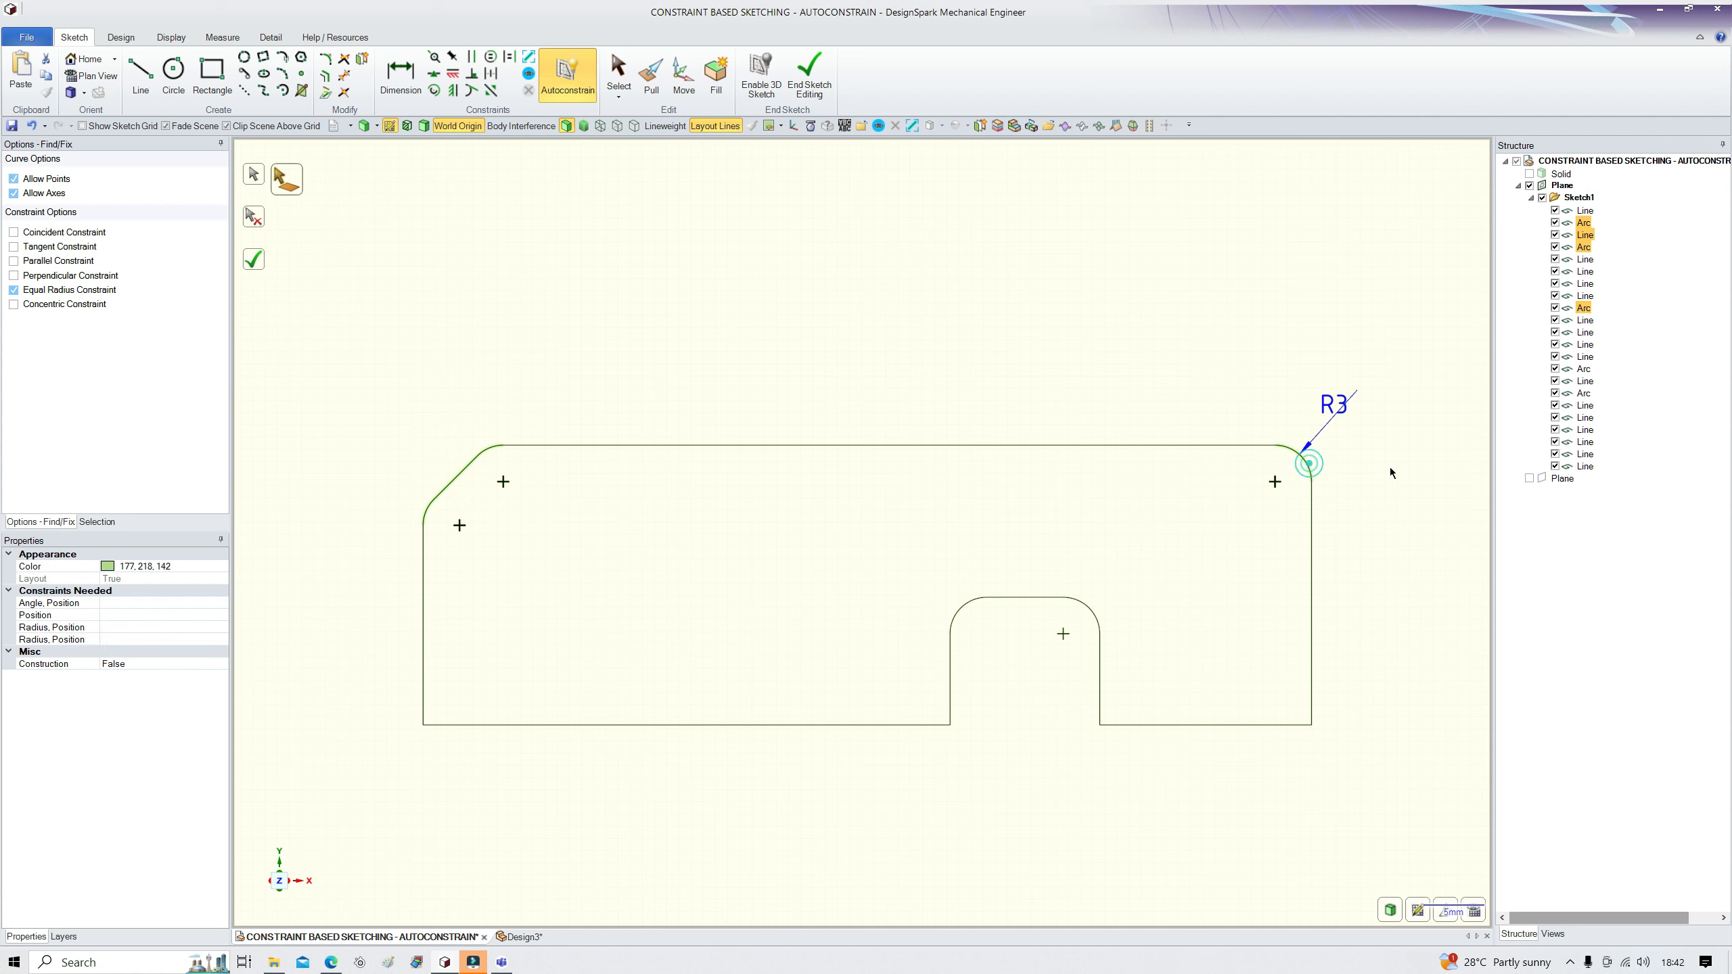
{"action": "left_click", "coordinate": [254, 260]}
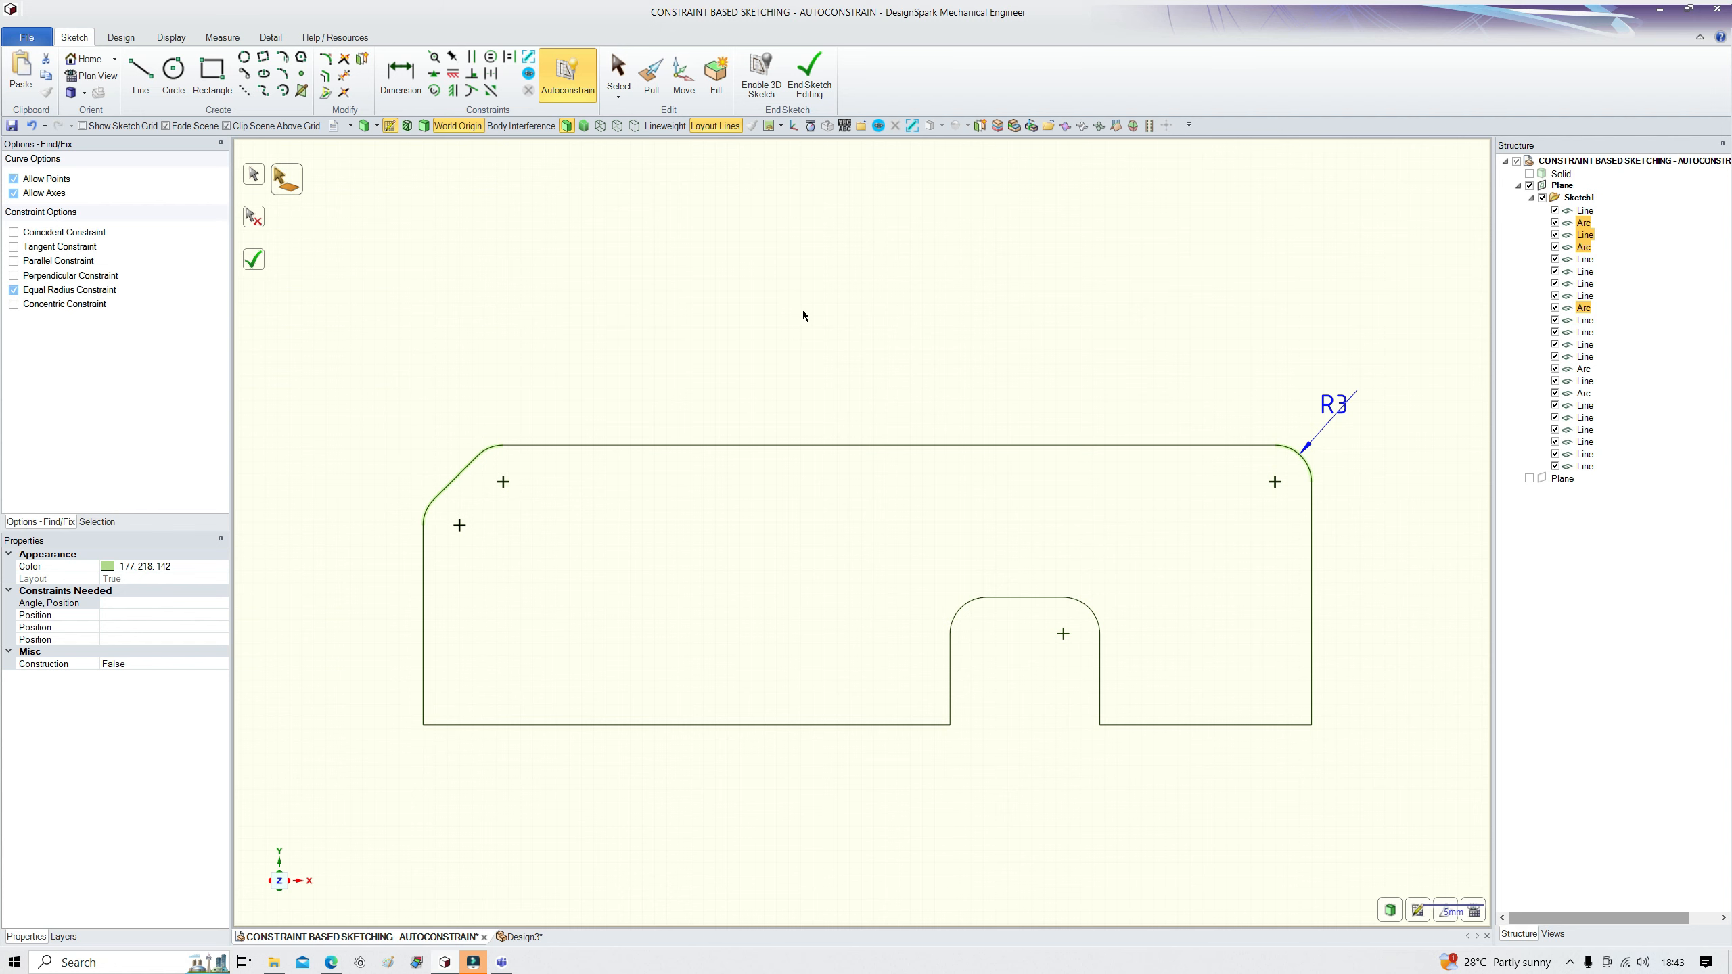
{"action": "key", "text": "Escape"}
{"action": "key", "text": "Escape"}
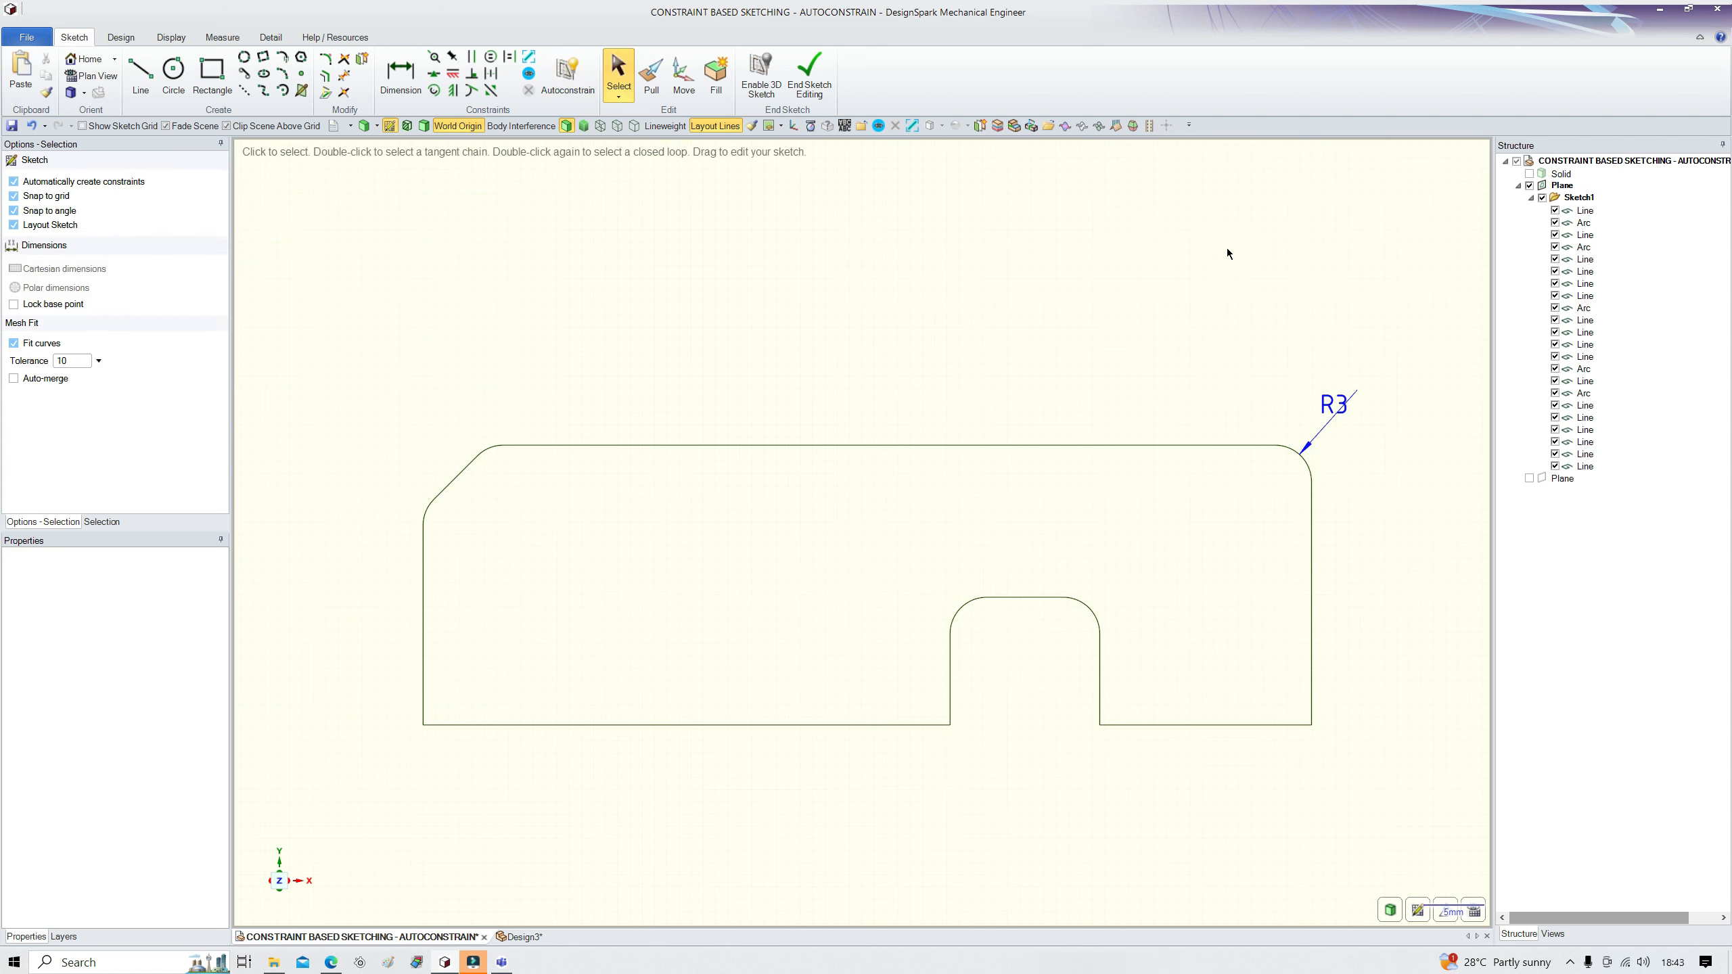
Step: Set the upper-right corner's radial dimension to 0.2 mm and check the linked corners
{"action": "double_click", "coordinate": [1345, 402]}
{"action": "type", "text": "0.2"}
{"action": "key", "text": "Return"}
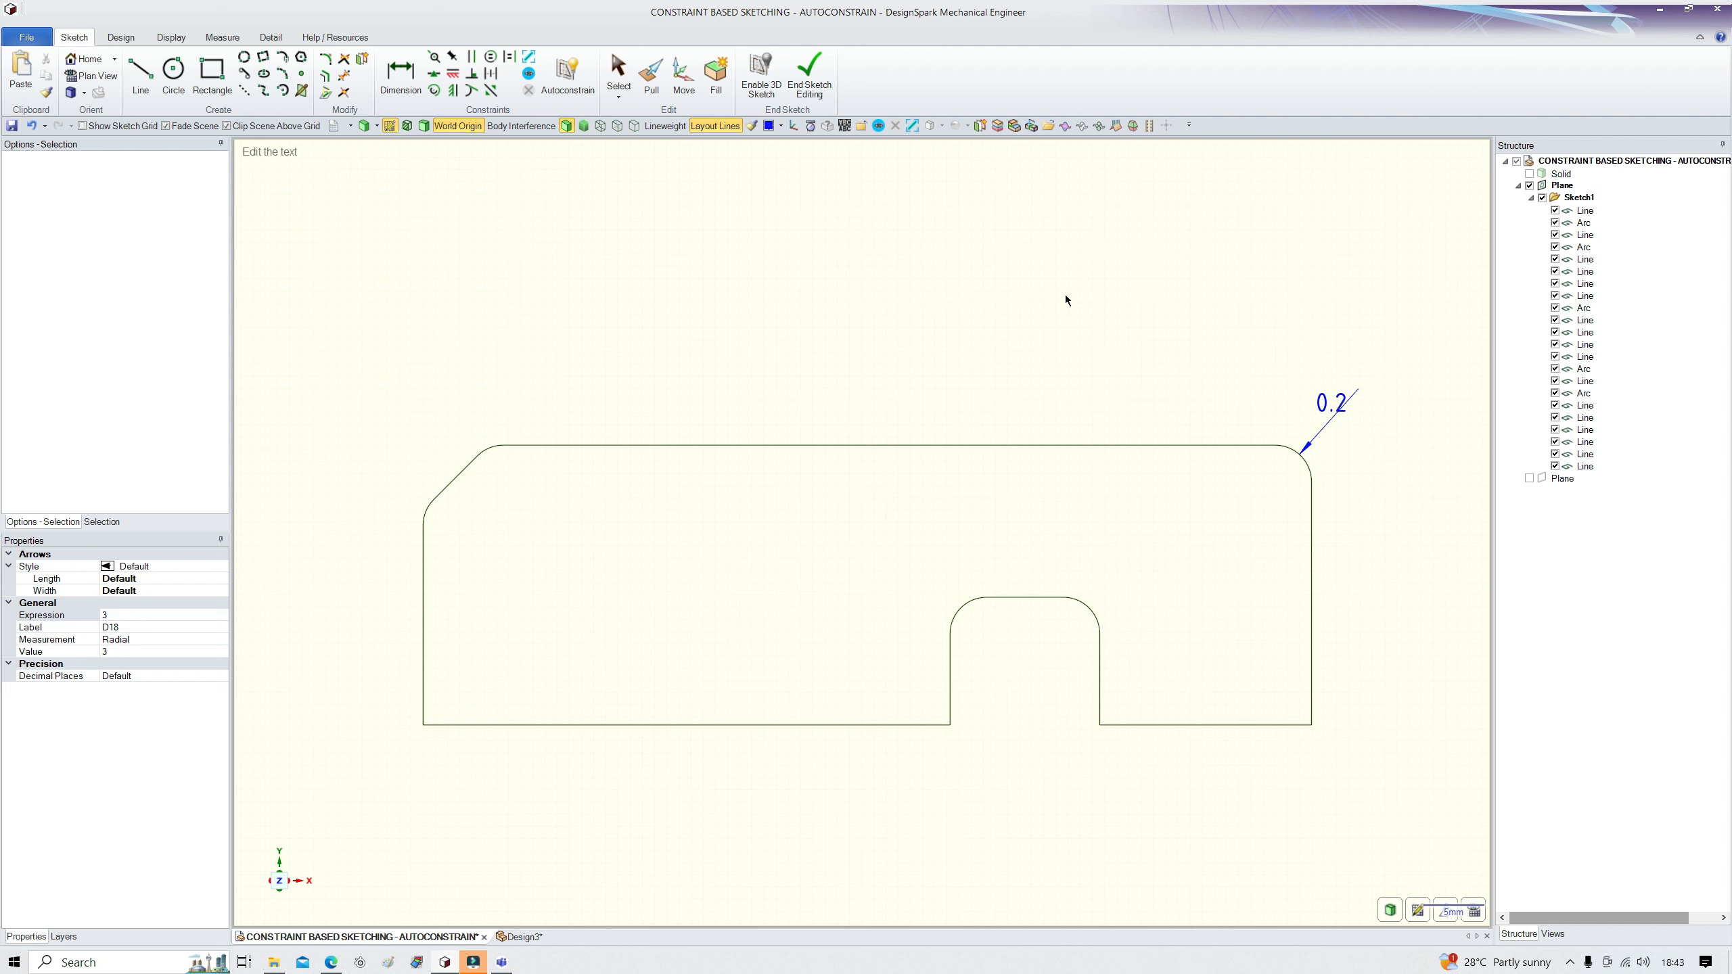
{"action": "scroll", "coordinate": [457, 558], "scroll_direction": "up", "scroll_amount": 3}
{"action": "scroll", "coordinate": [455, 560], "scroll_direction": "down", "scroll_amount": 2}
{"action": "scroll", "coordinate": [1470, 485], "scroll_direction": "up", "scroll_amount": 4}
{"action": "scroll", "coordinate": [1470, 485], "scroll_direction": "down", "scroll_amount": 2}
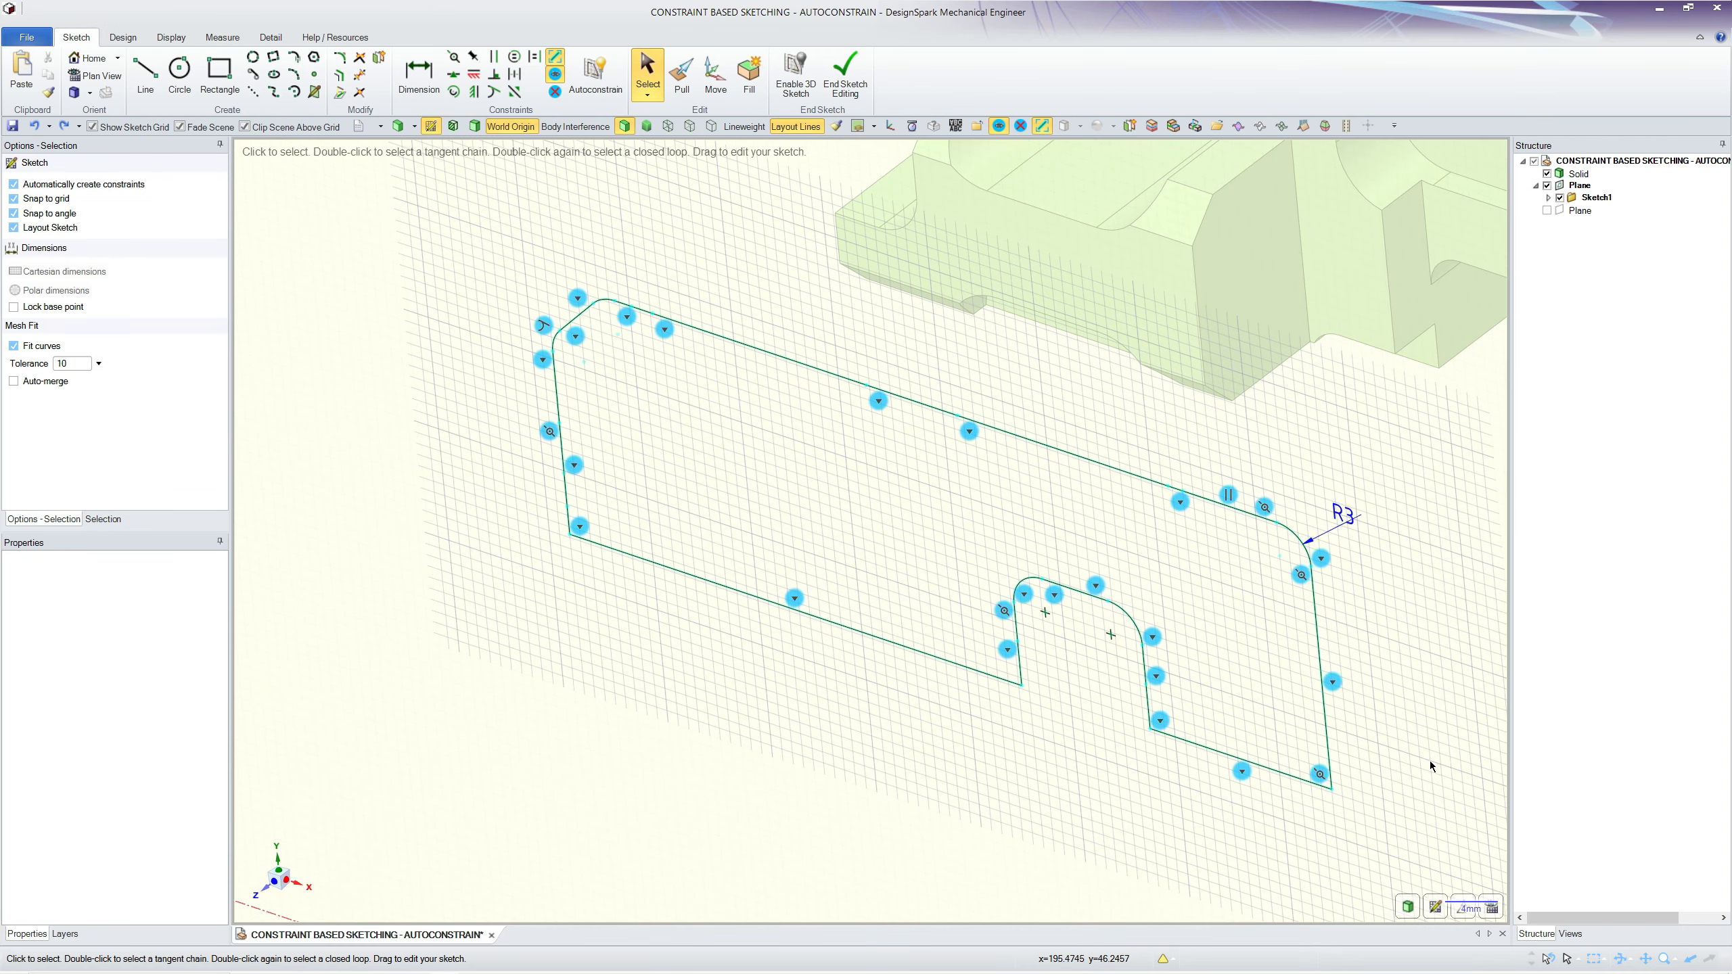
Step: Set the upper-right corner's radial dimension to 2 mm
{"action": "scroll", "coordinate": [975, 573], "scroll_direction": "up", "scroll_amount": 1}
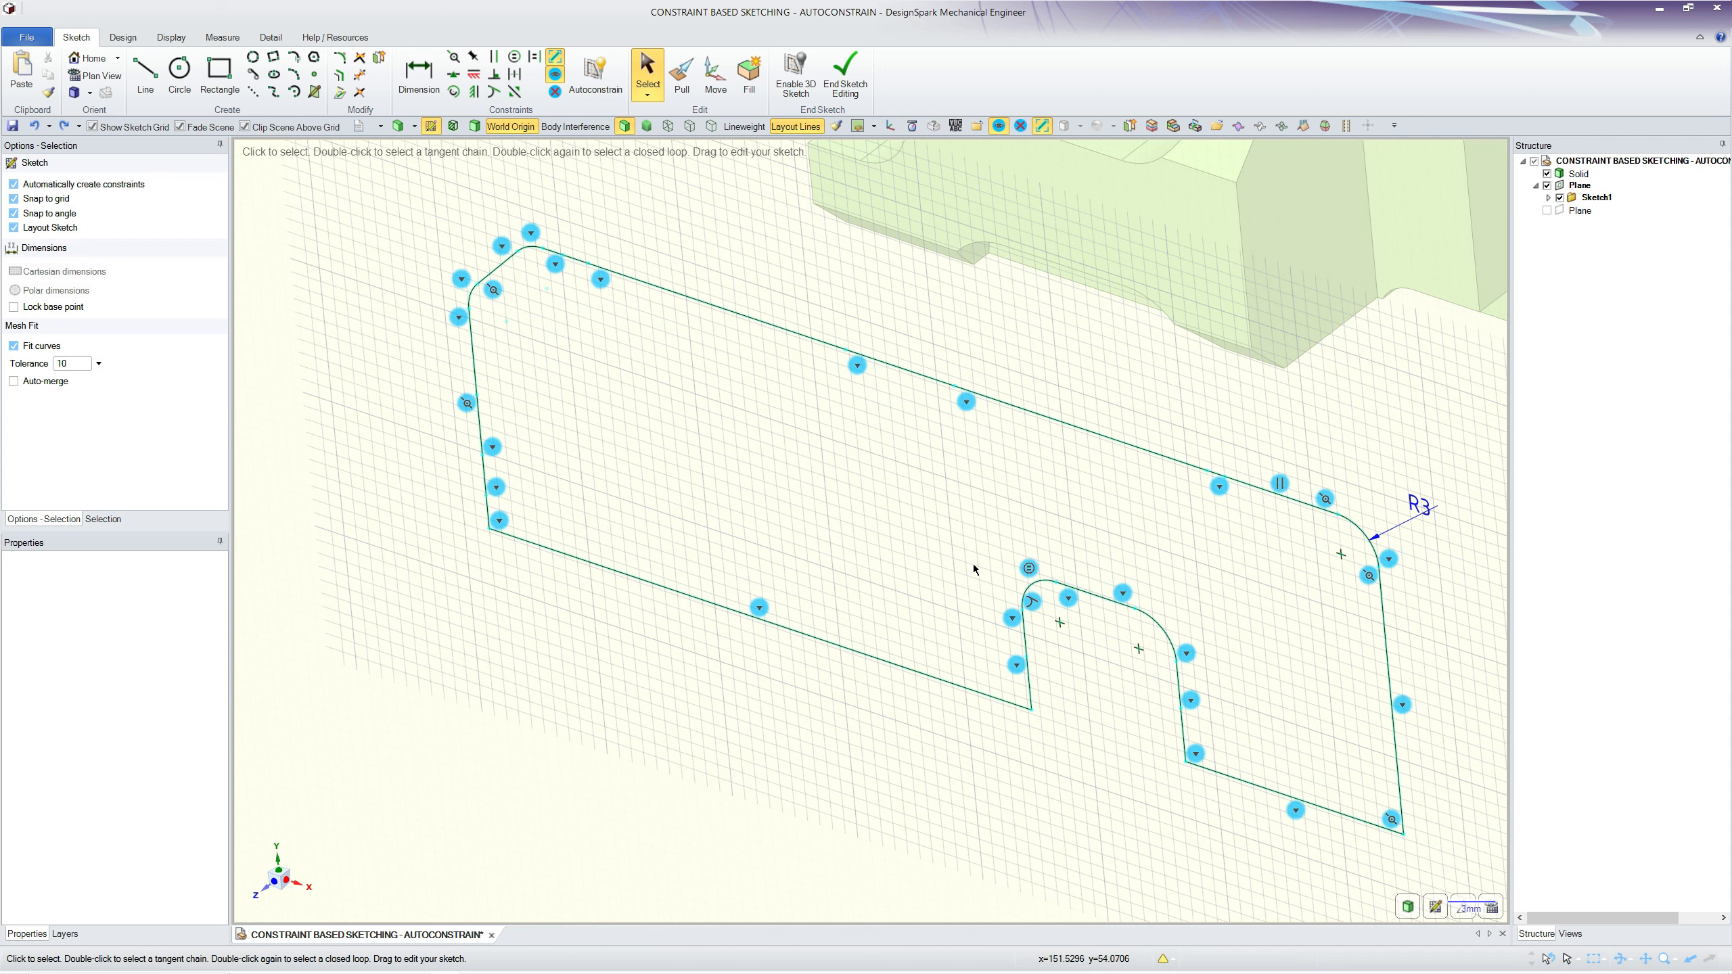
{"action": "left_click", "coordinate": [1419, 505]}
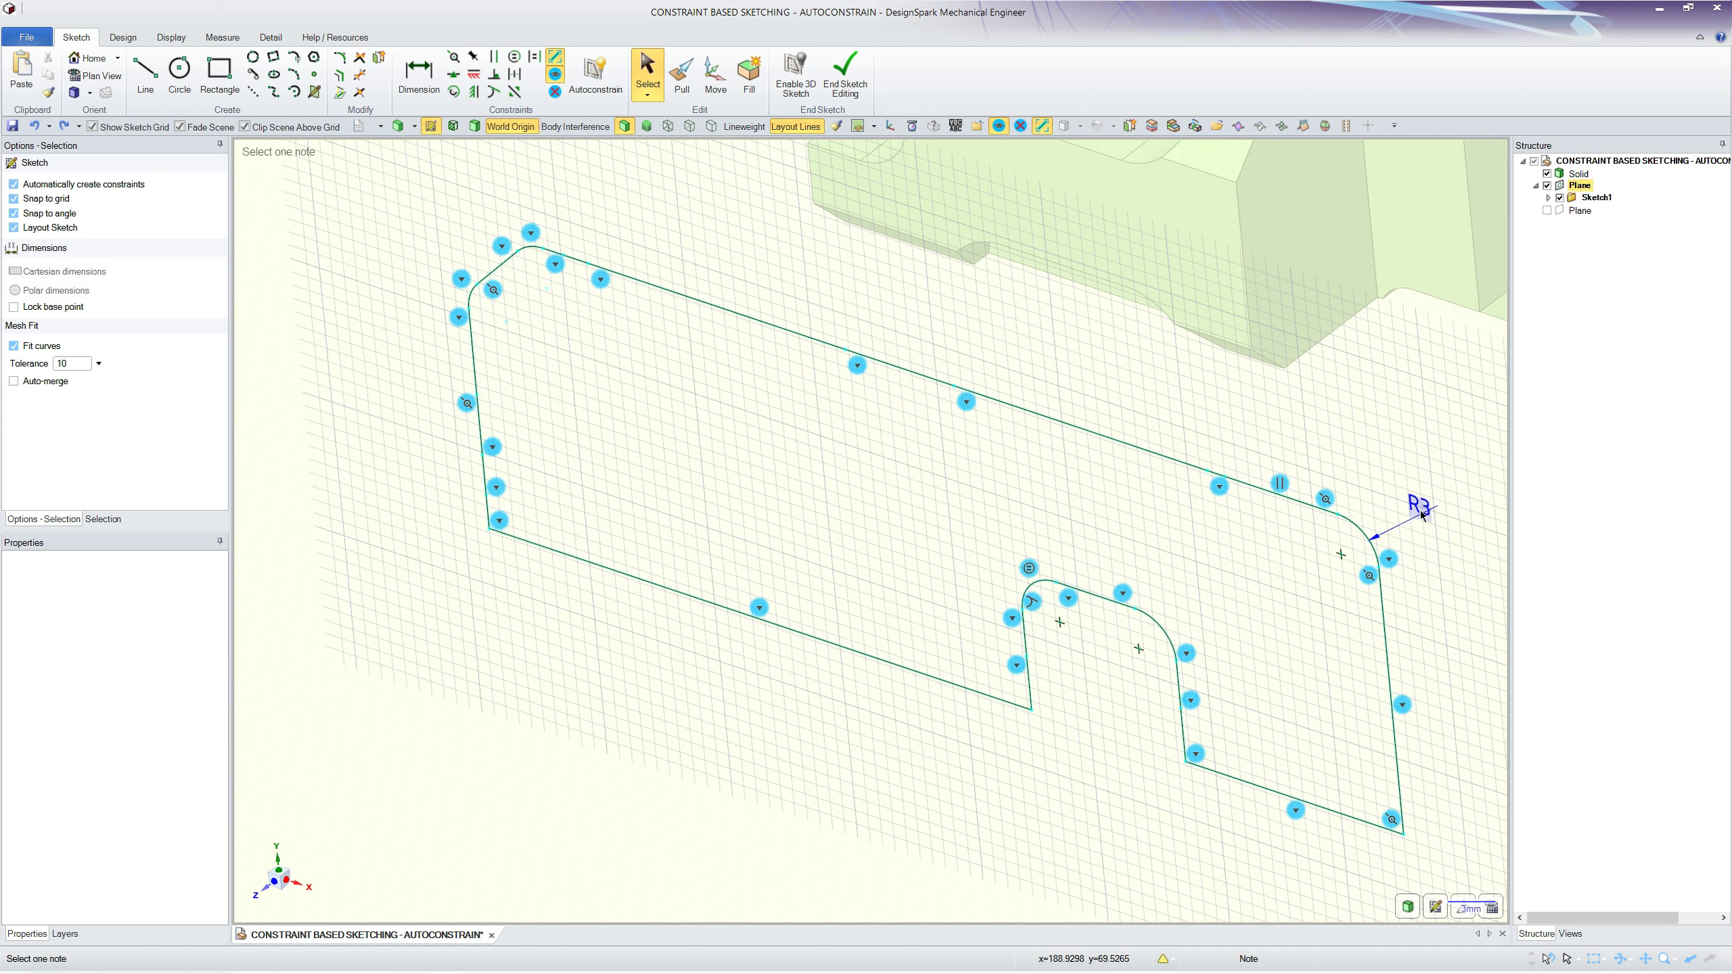
{"action": "type", "text": "2"}
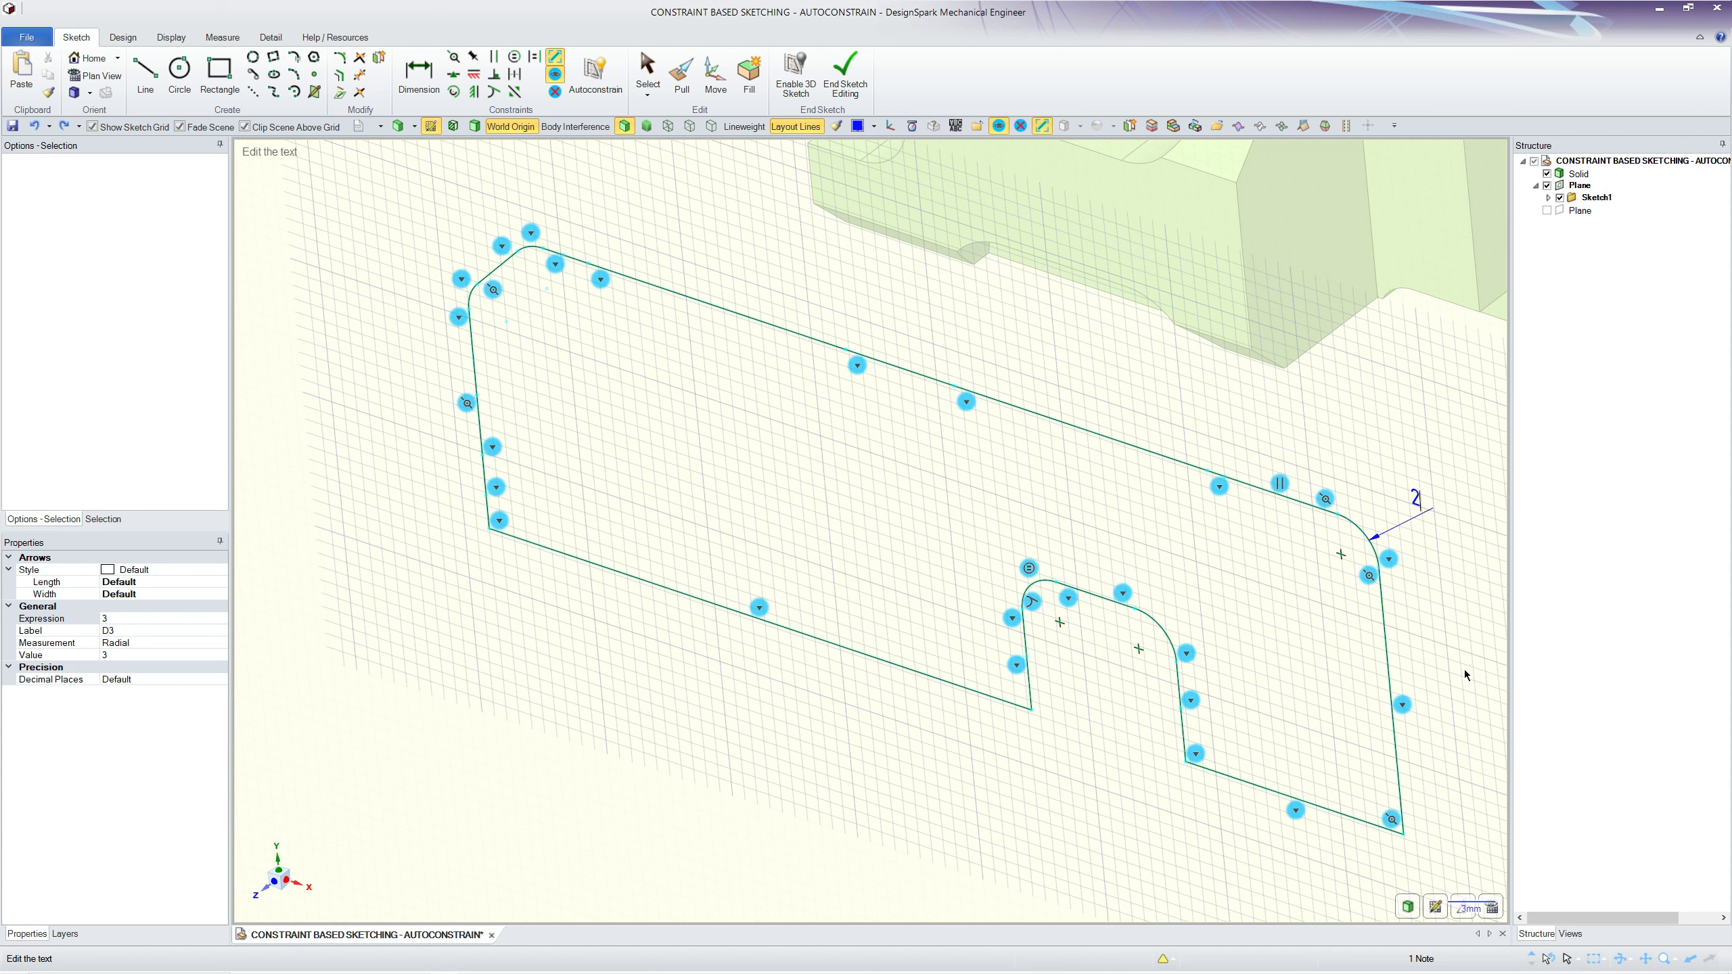
{"action": "key", "text": "Return"}
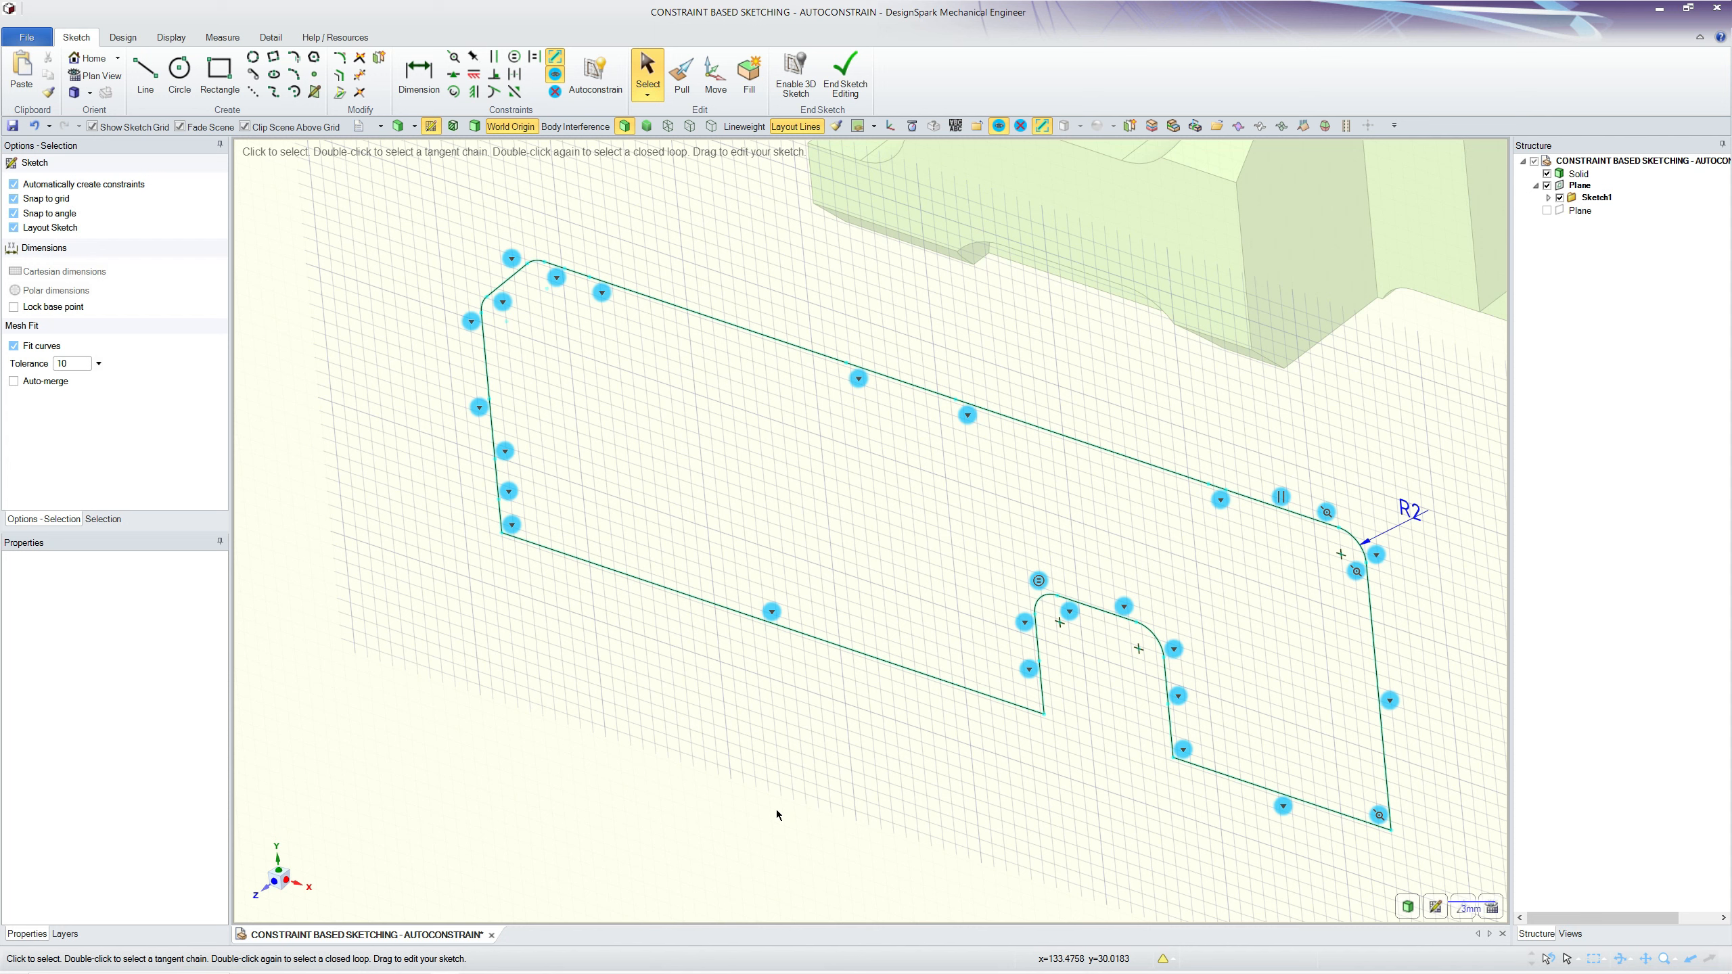
Step: Undo and redo the radius change to compare how the whole outline shifts, ending with the change undone
{"action": "right_click_drag", "start_coordinate": [1064, 813], "coordinate": [696, 822]}
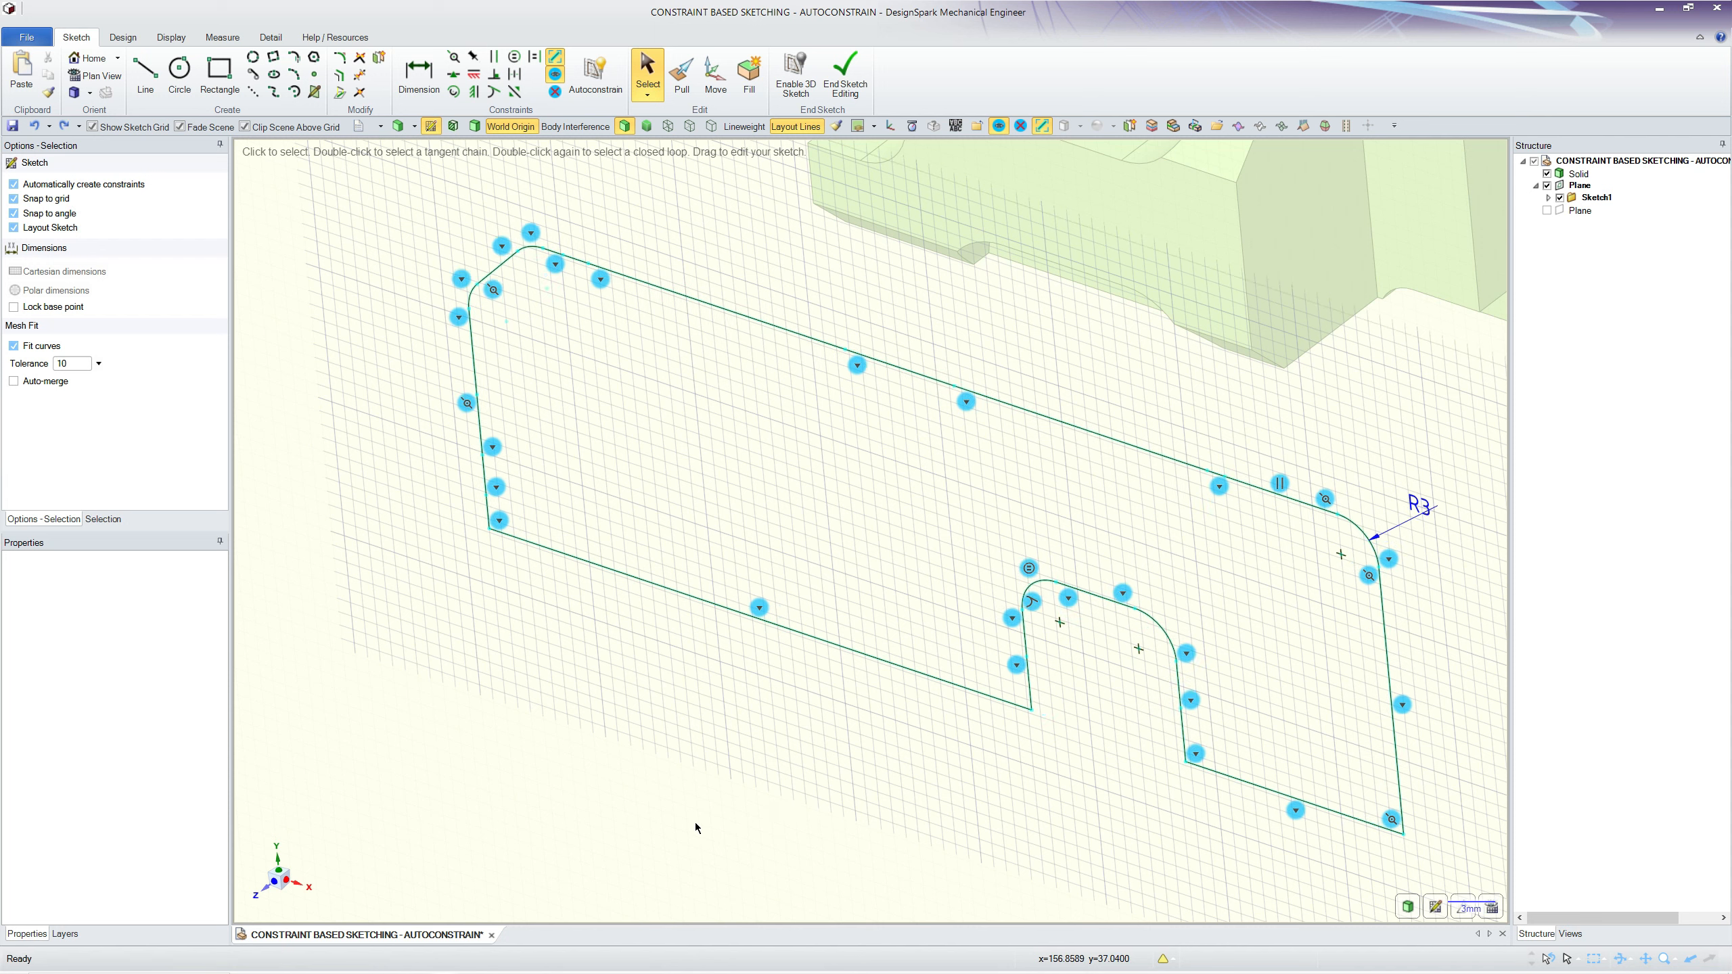
{"action": "mouse_move", "coordinate": [915, 815]}
{"action": "right_mouse_down"}
{"action": "mouse_move", "coordinate": [984, 816]}
{"action": "mouse_move", "coordinate": [683, 834]}
{"action": "mouse_move", "coordinate": [941, 814]}
{"action": "right_mouse_up"}
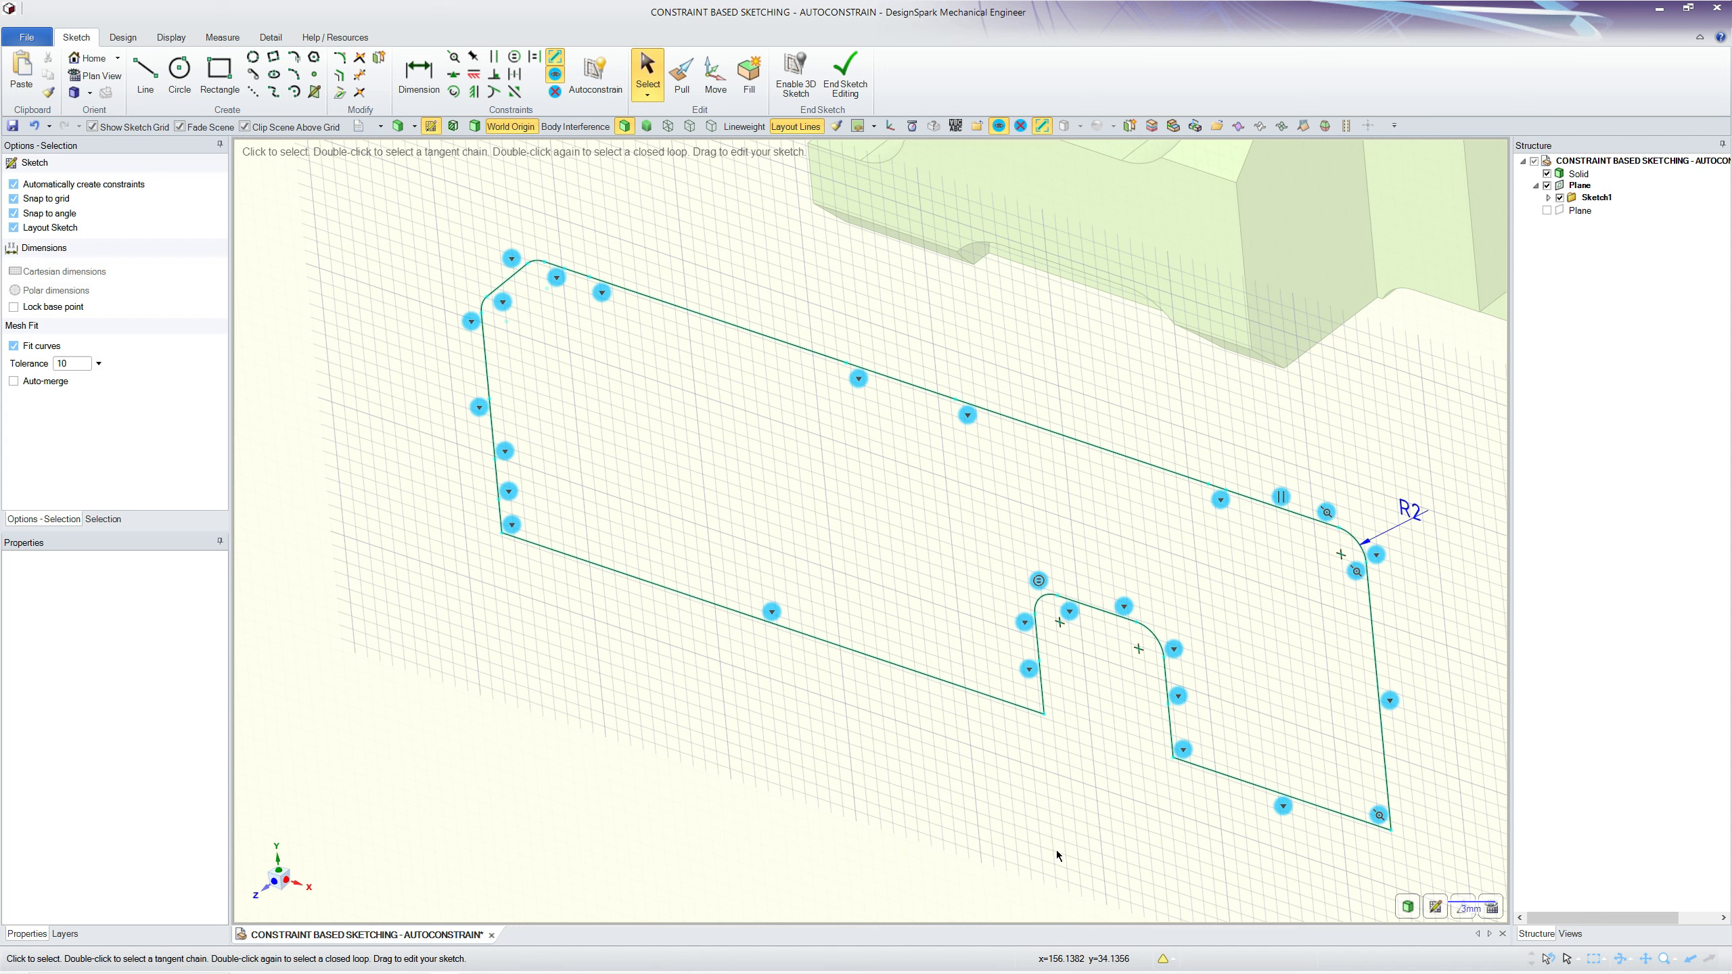
{"action": "right_click_drag", "start_coordinate": [1102, 844], "coordinate": [823, 847]}
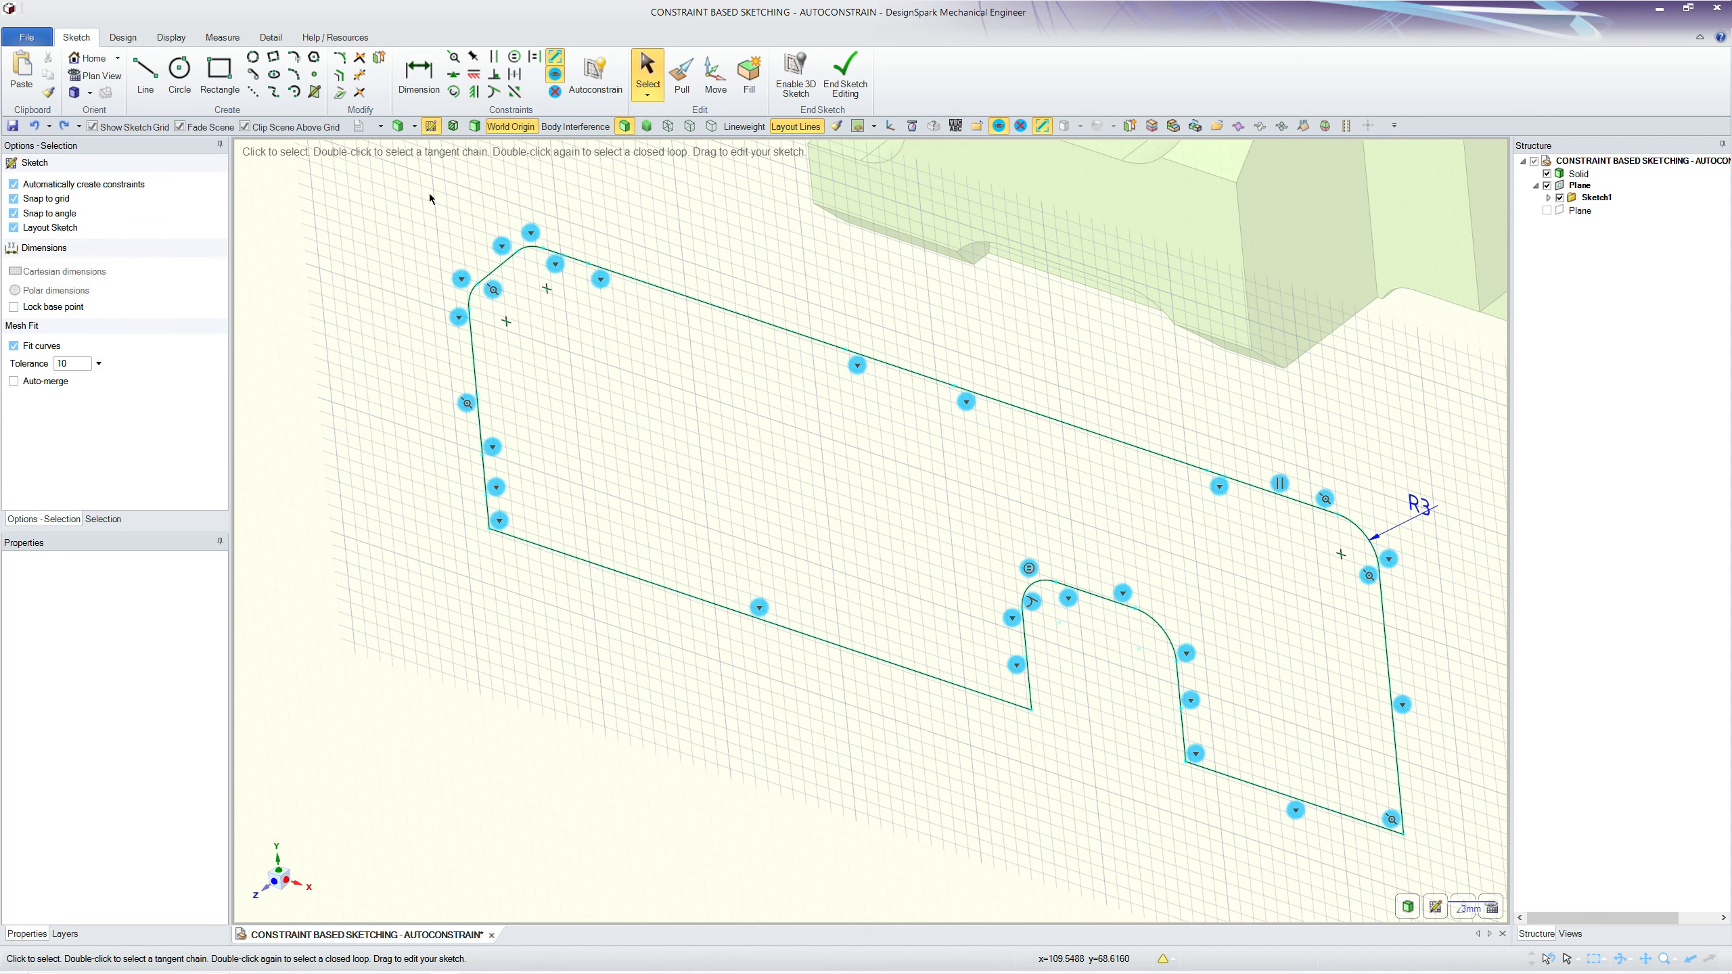
Step: Apply the Fixed constraint to the outline's straight edges, including the top edge of the notch
{"action": "left_click", "coordinate": [473, 57]}
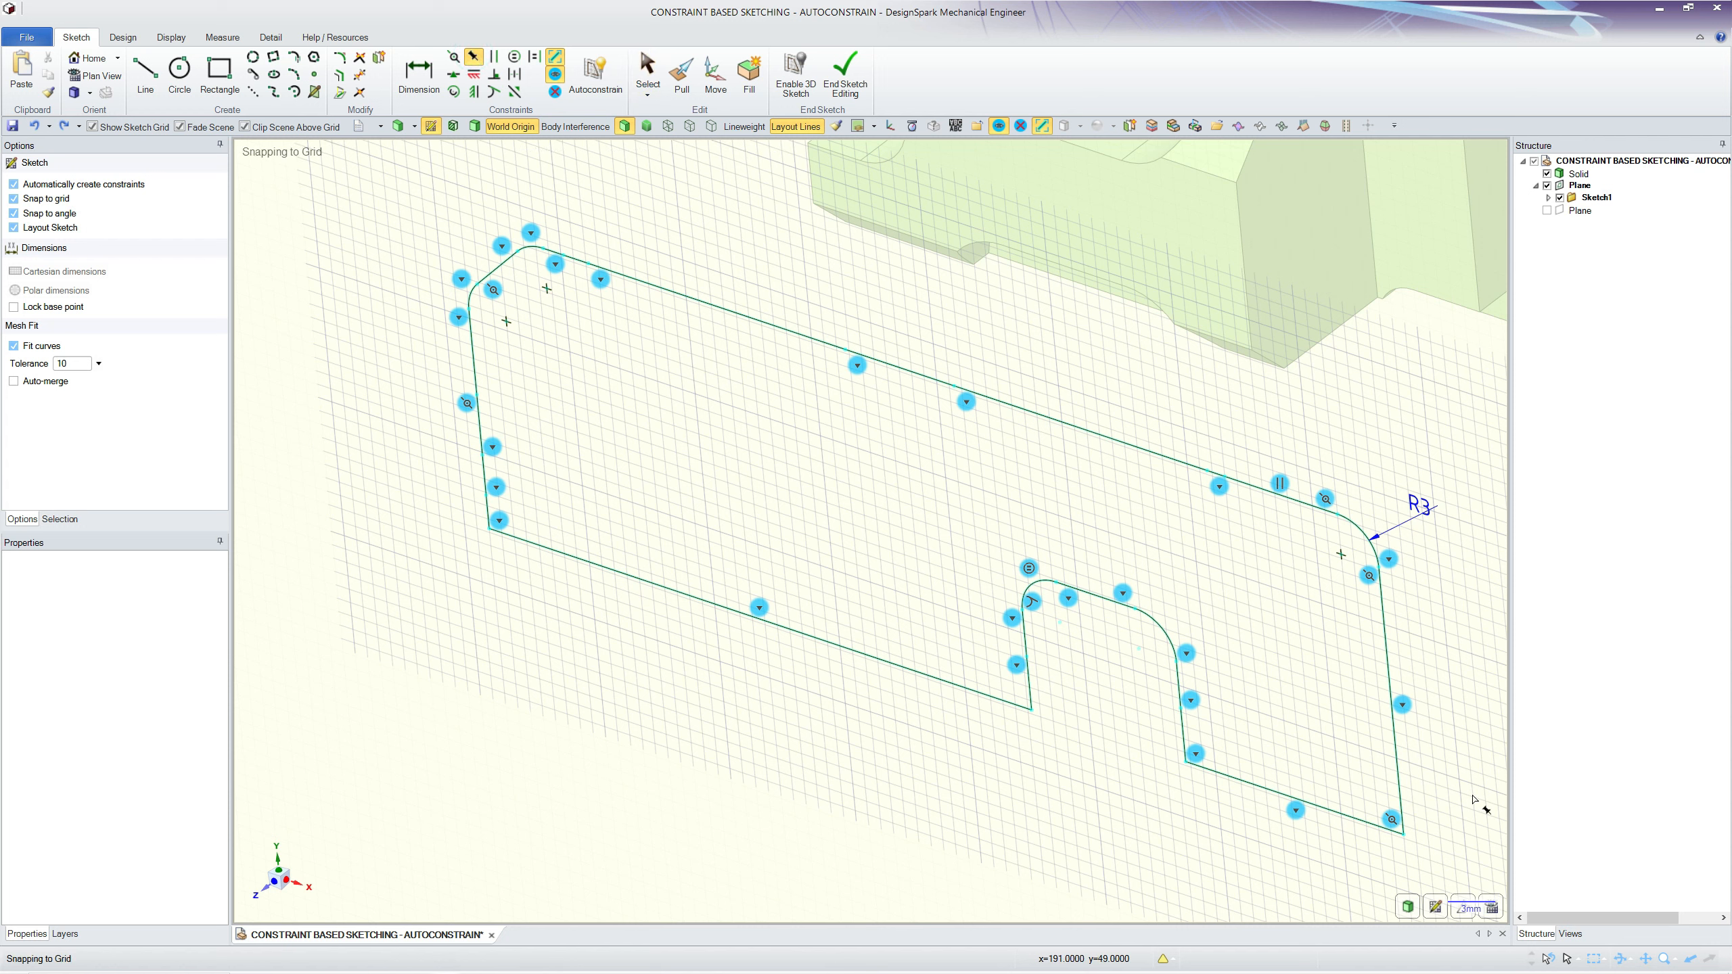
{"action": "mouse_move", "coordinate": [1450, 784]}
{"action": "left_mouse_down"}
{"action": "mouse_move", "coordinate": [1332, 838]}
{"action": "mouse_move", "coordinate": [604, 670]}
{"action": "mouse_move", "coordinate": [430, 568]}
{"action": "left_mouse_up"}
{"action": "left_click", "coordinate": [776, 328]}
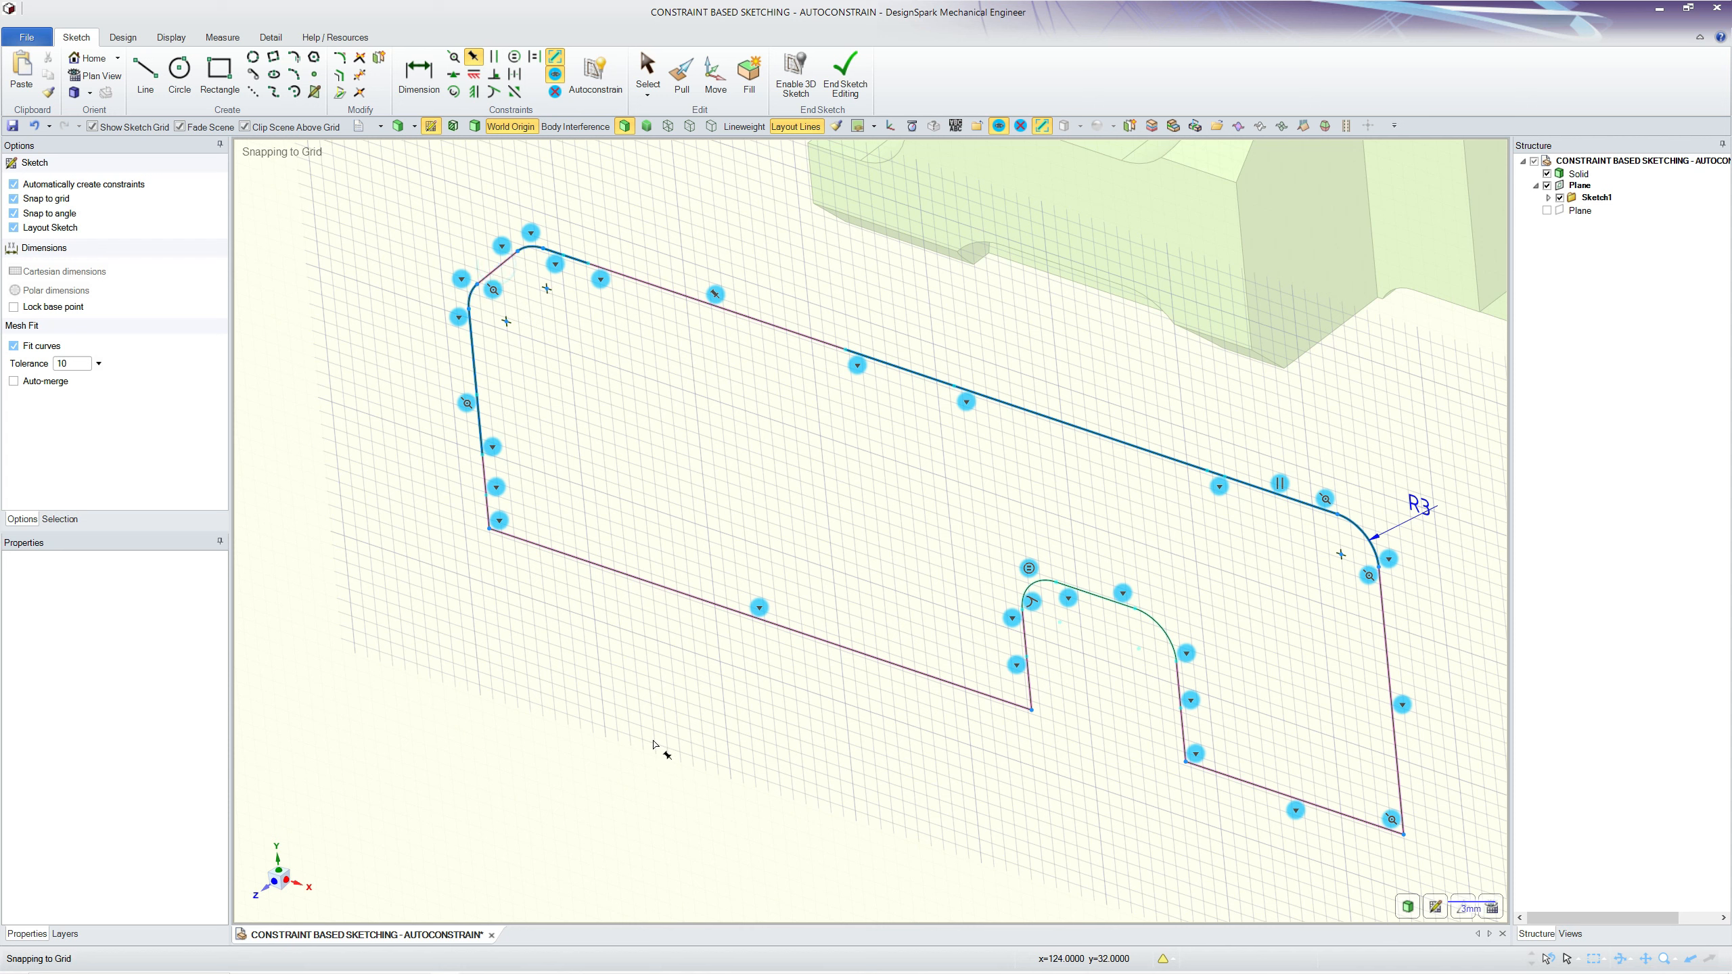
{"action": "left_click", "coordinate": [1099, 582], "text": "ctrl"}
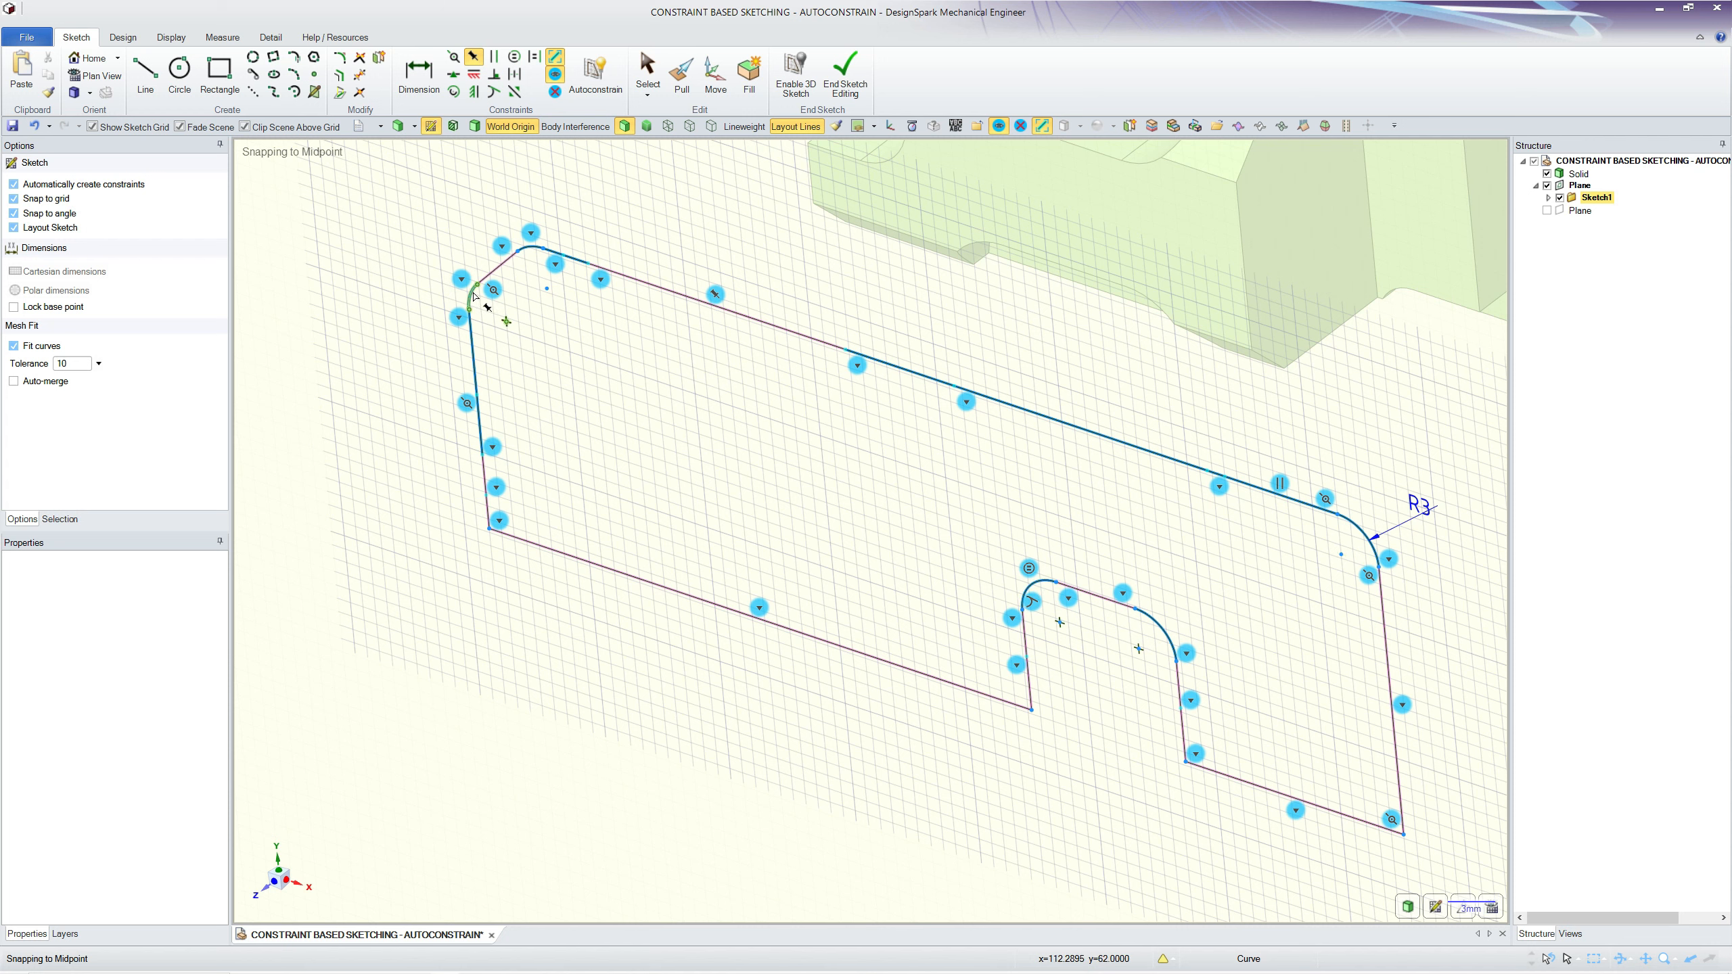
Step: Leave the Fixed constraint command and set the upper-right corner's radial dimension to 2 mm
{"action": "key", "text": "Escape"}
{"action": "left_click", "coordinate": [1419, 504]}
{"action": "mouse_move", "coordinate": [1169, 962]}
{"action": "type", "text": "2"}
{"action": "key", "text": "Return"}
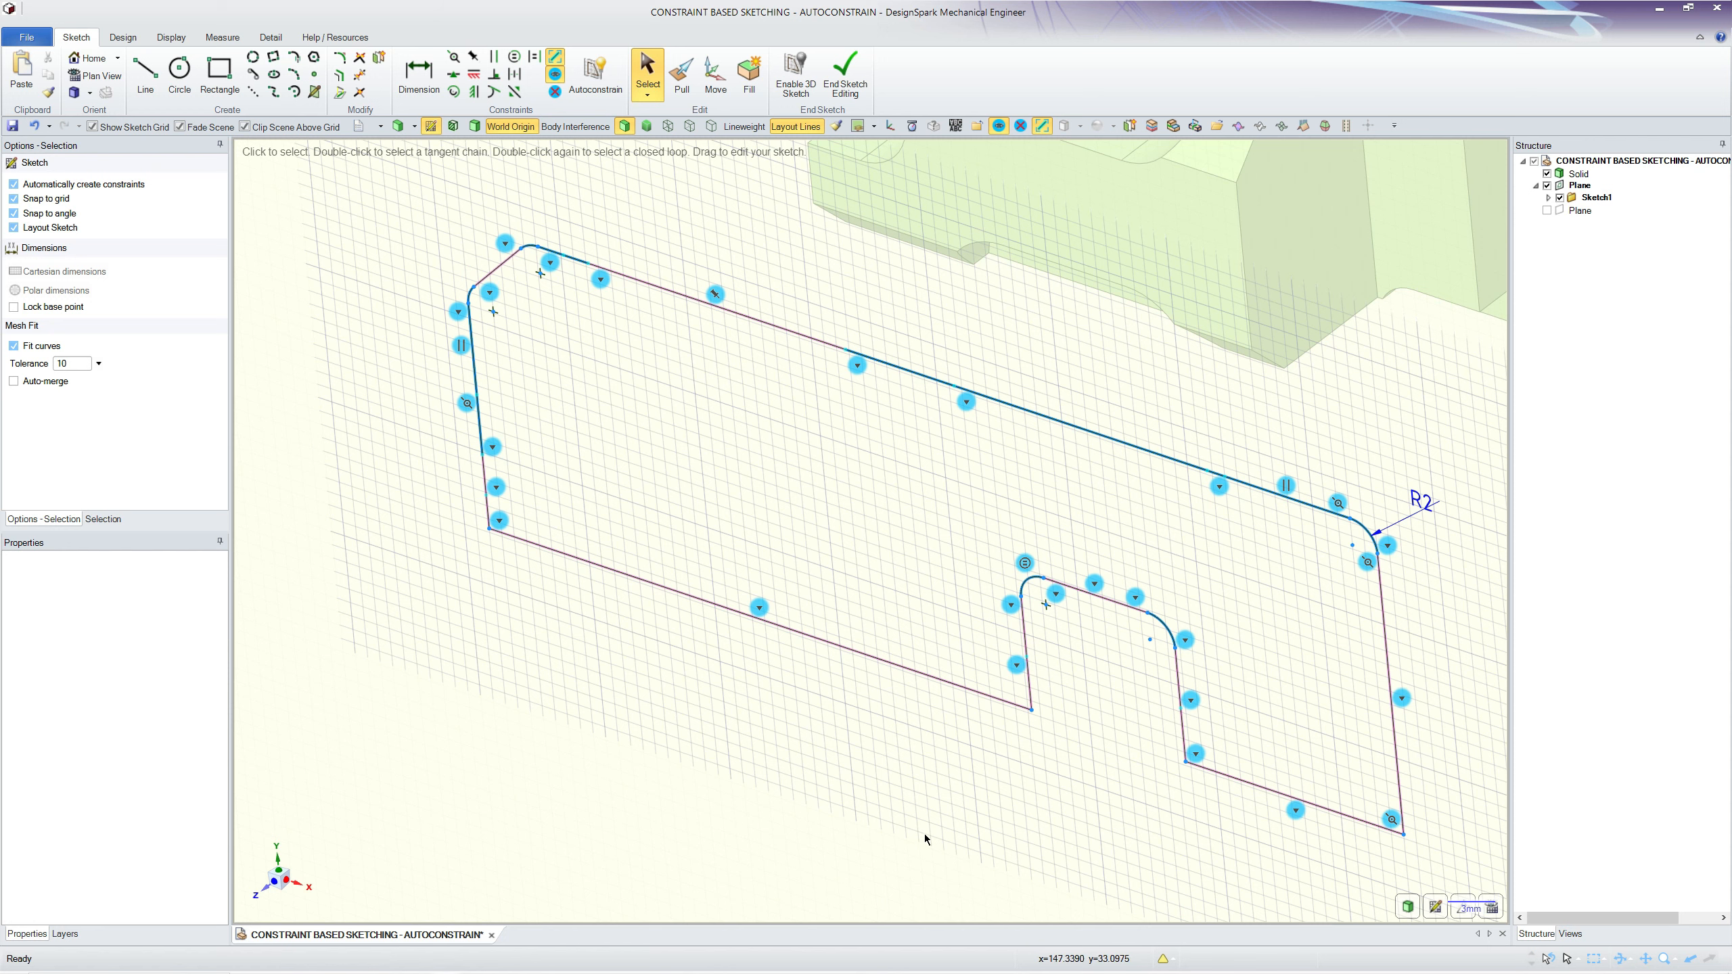
Step: Undo and restore the radius change to compare the corners while the straight edges are fixed
{"action": "key", "text": "ctrl+z"}
{"action": "right_click_drag", "start_coordinate": [552, 800], "coordinate": [820, 796]}
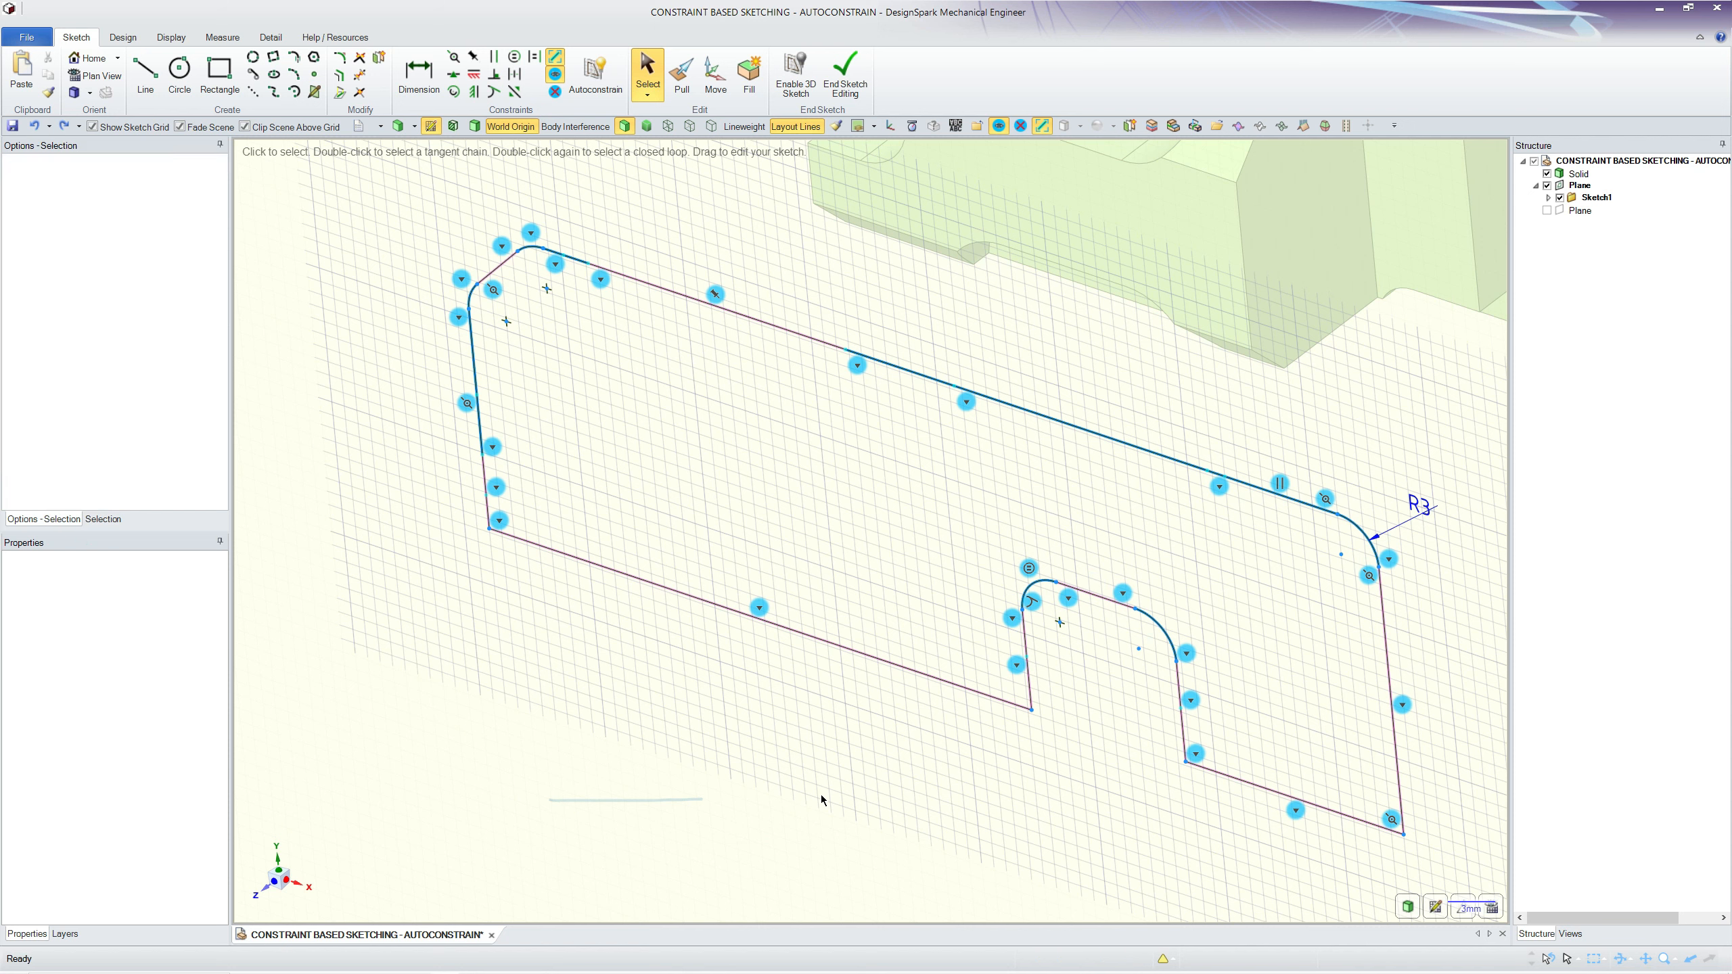
{"action": "mouse_move", "coordinate": [934, 802]}
{"action": "right_mouse_down"}
{"action": "mouse_move", "coordinate": [620, 807]}
{"action": "mouse_move", "coordinate": [872, 795]}
{"action": "right_mouse_up"}
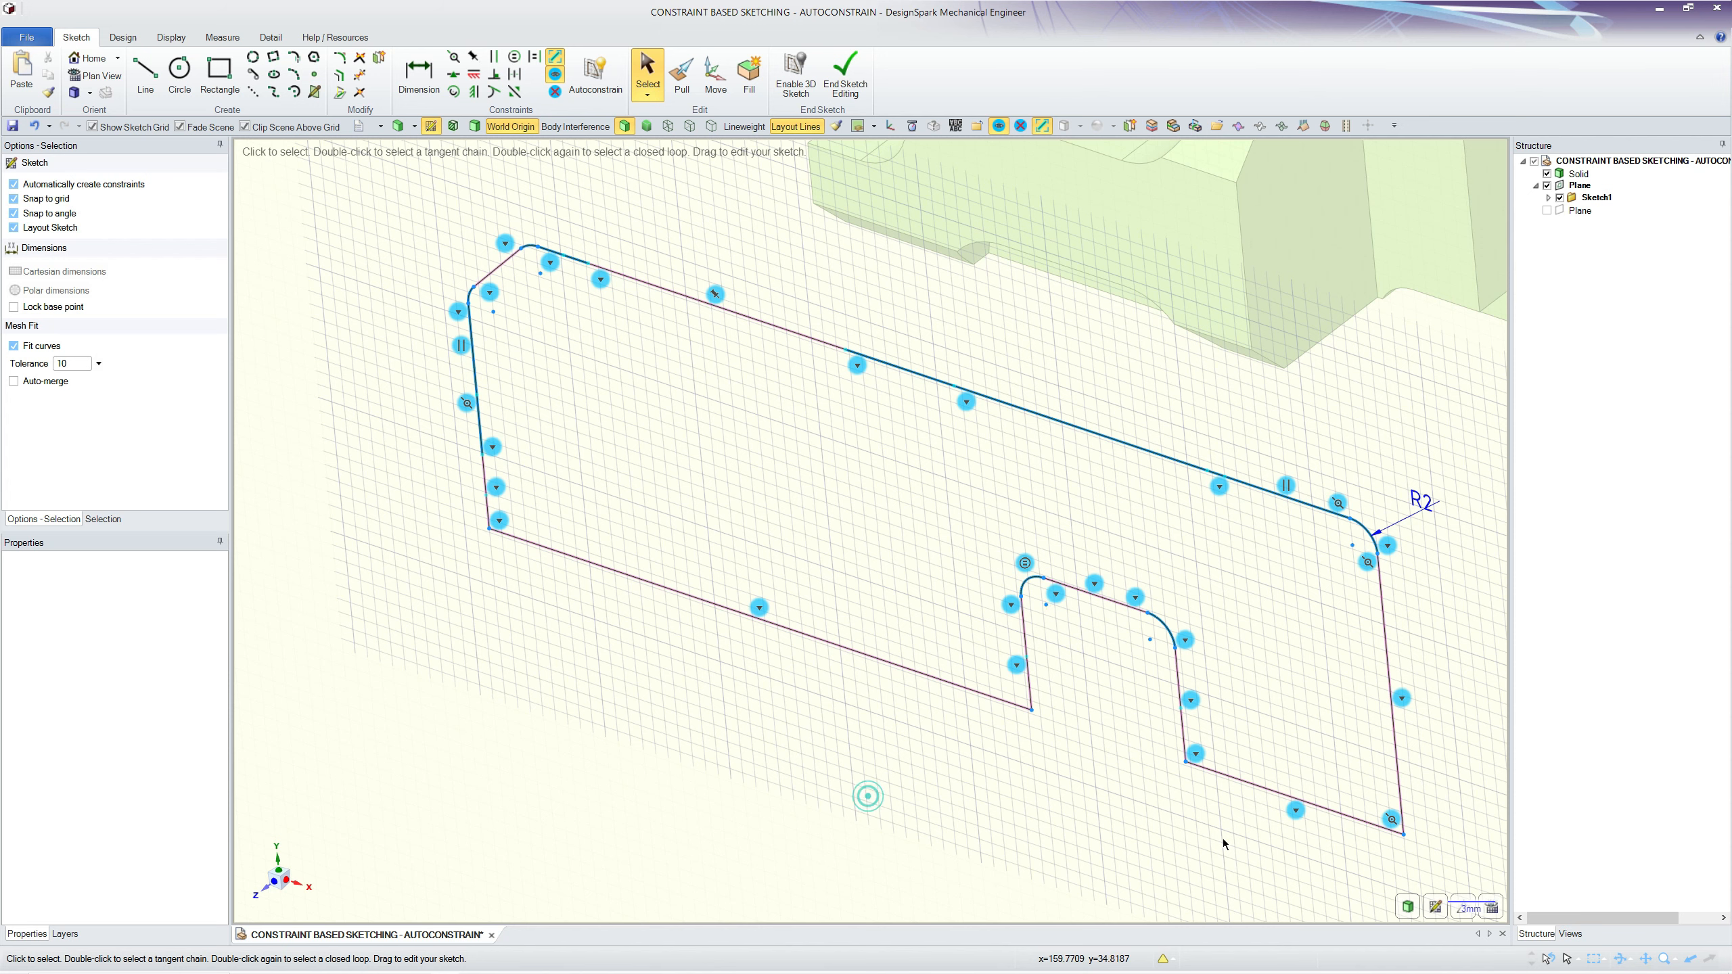
Step: Remove the Fixed constraint from the notch's top edge and leave the command
{"action": "scroll", "coordinate": [1272, 733], "scroll_direction": "up", "scroll_amount": 3}
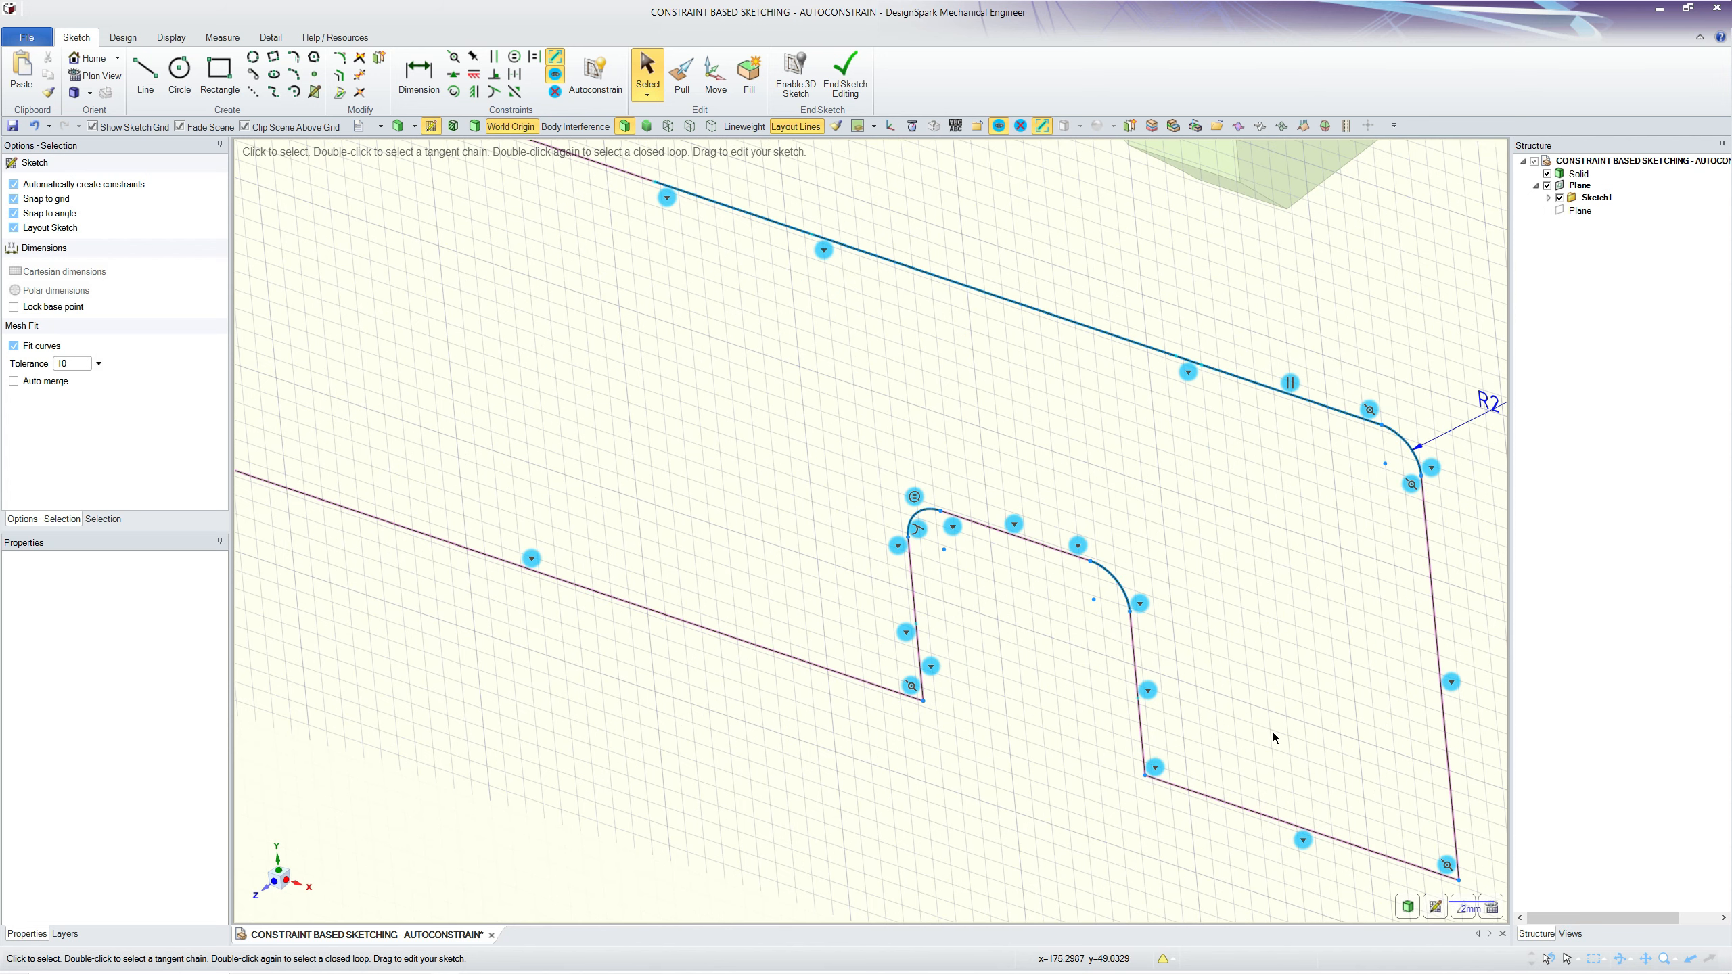
{"action": "left_click", "coordinate": [472, 56]}
{"action": "left_click", "coordinate": [1044, 552]}
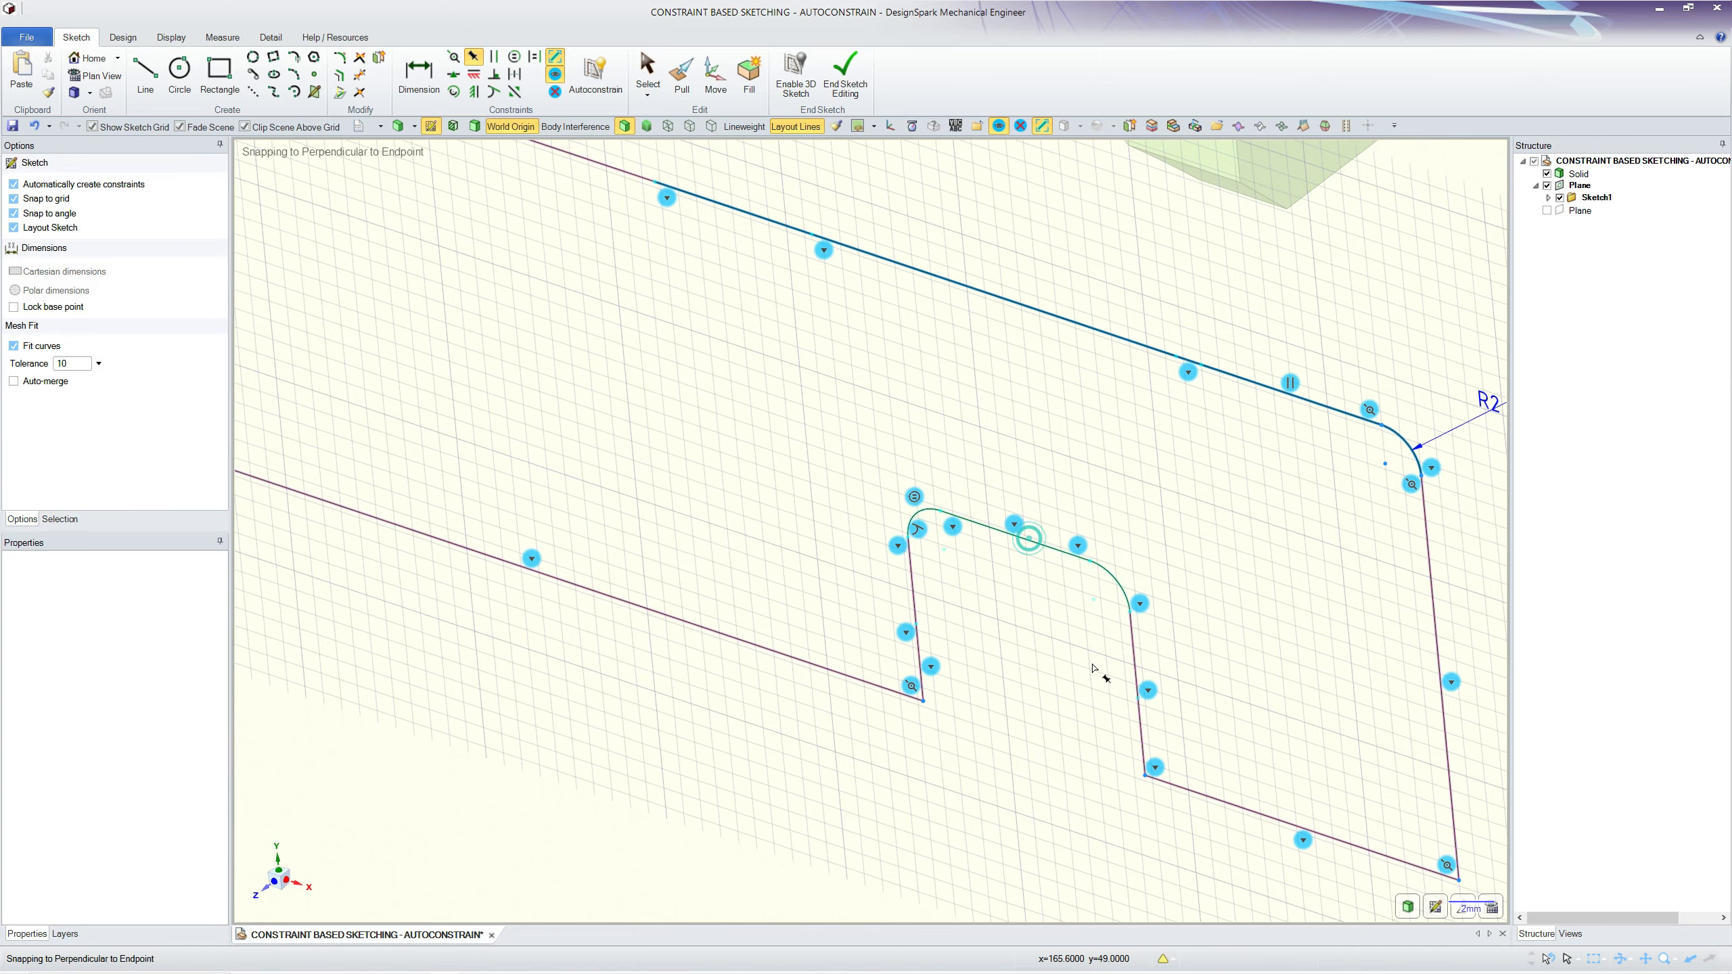
{"action": "scroll", "coordinate": [1092, 614], "scroll_direction": "up", "scroll_amount": 5}
{"action": "scroll", "coordinate": [1002, 642], "scroll_direction": "up", "scroll_amount": 3}
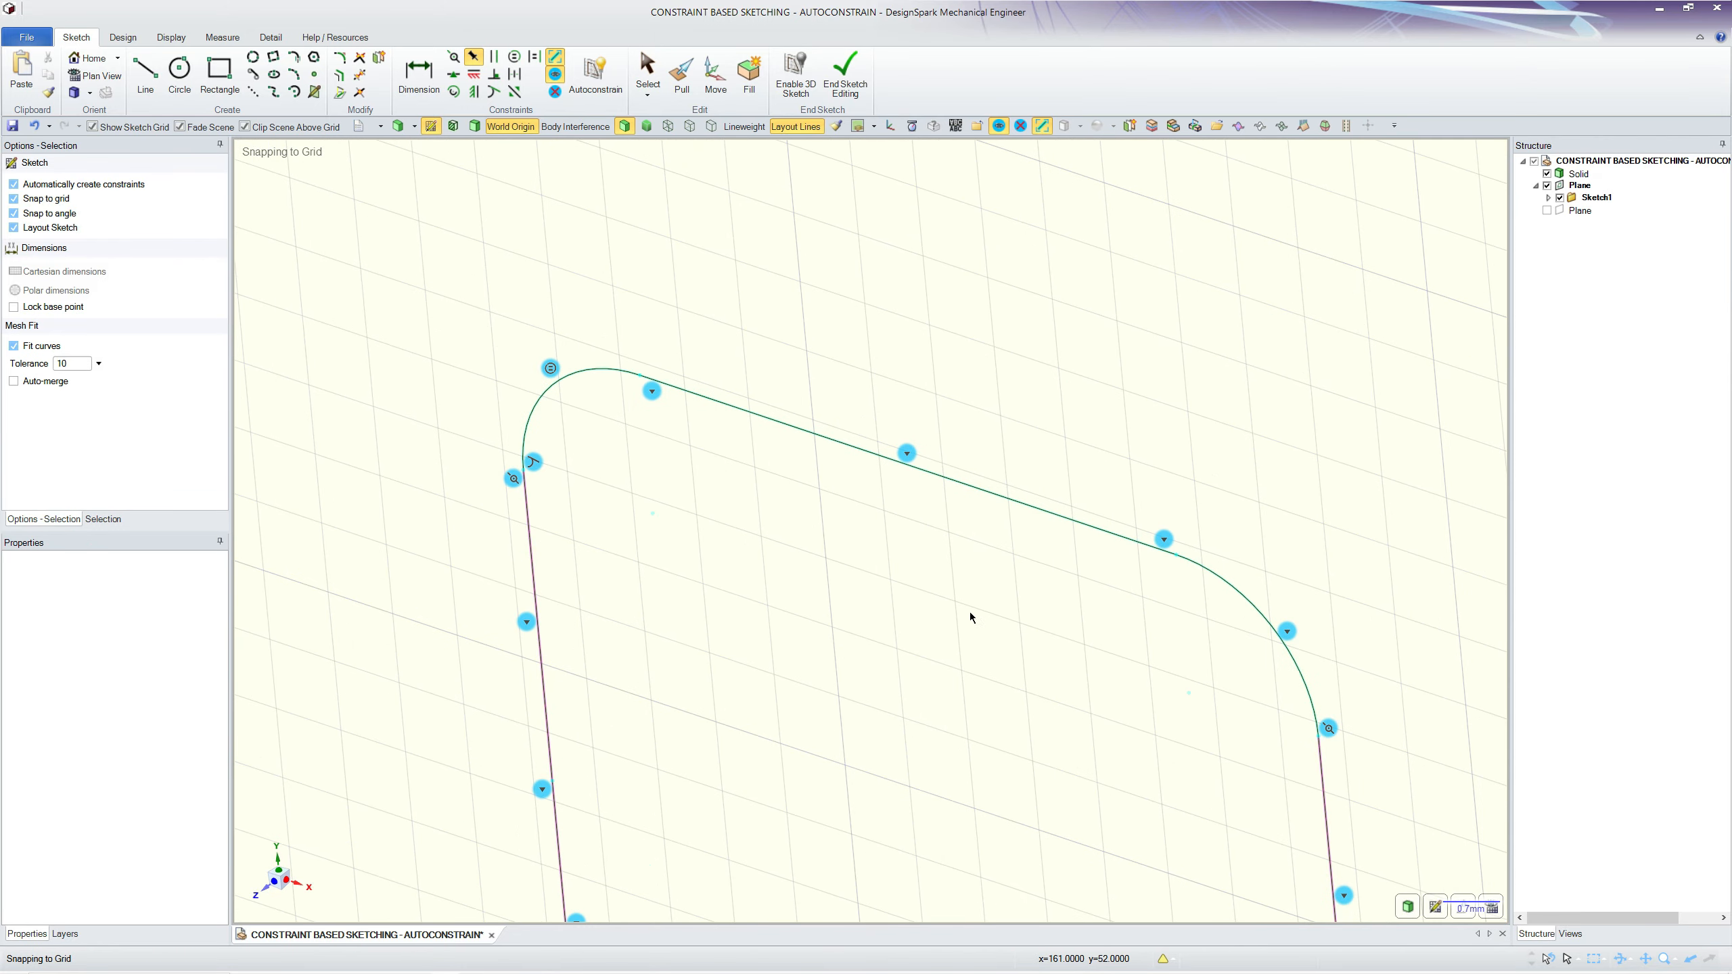
{"action": "key", "text": "Escape"}
Step: Shift the notch's top edge upward freehand by the endpoint where it meets the right-hand arc
{"action": "scroll", "coordinate": [1091, 495], "scroll_direction": "down", "scroll_amount": 4}
{"action": "scroll", "coordinate": [1091, 495], "scroll_direction": "up", "scroll_amount": 4}
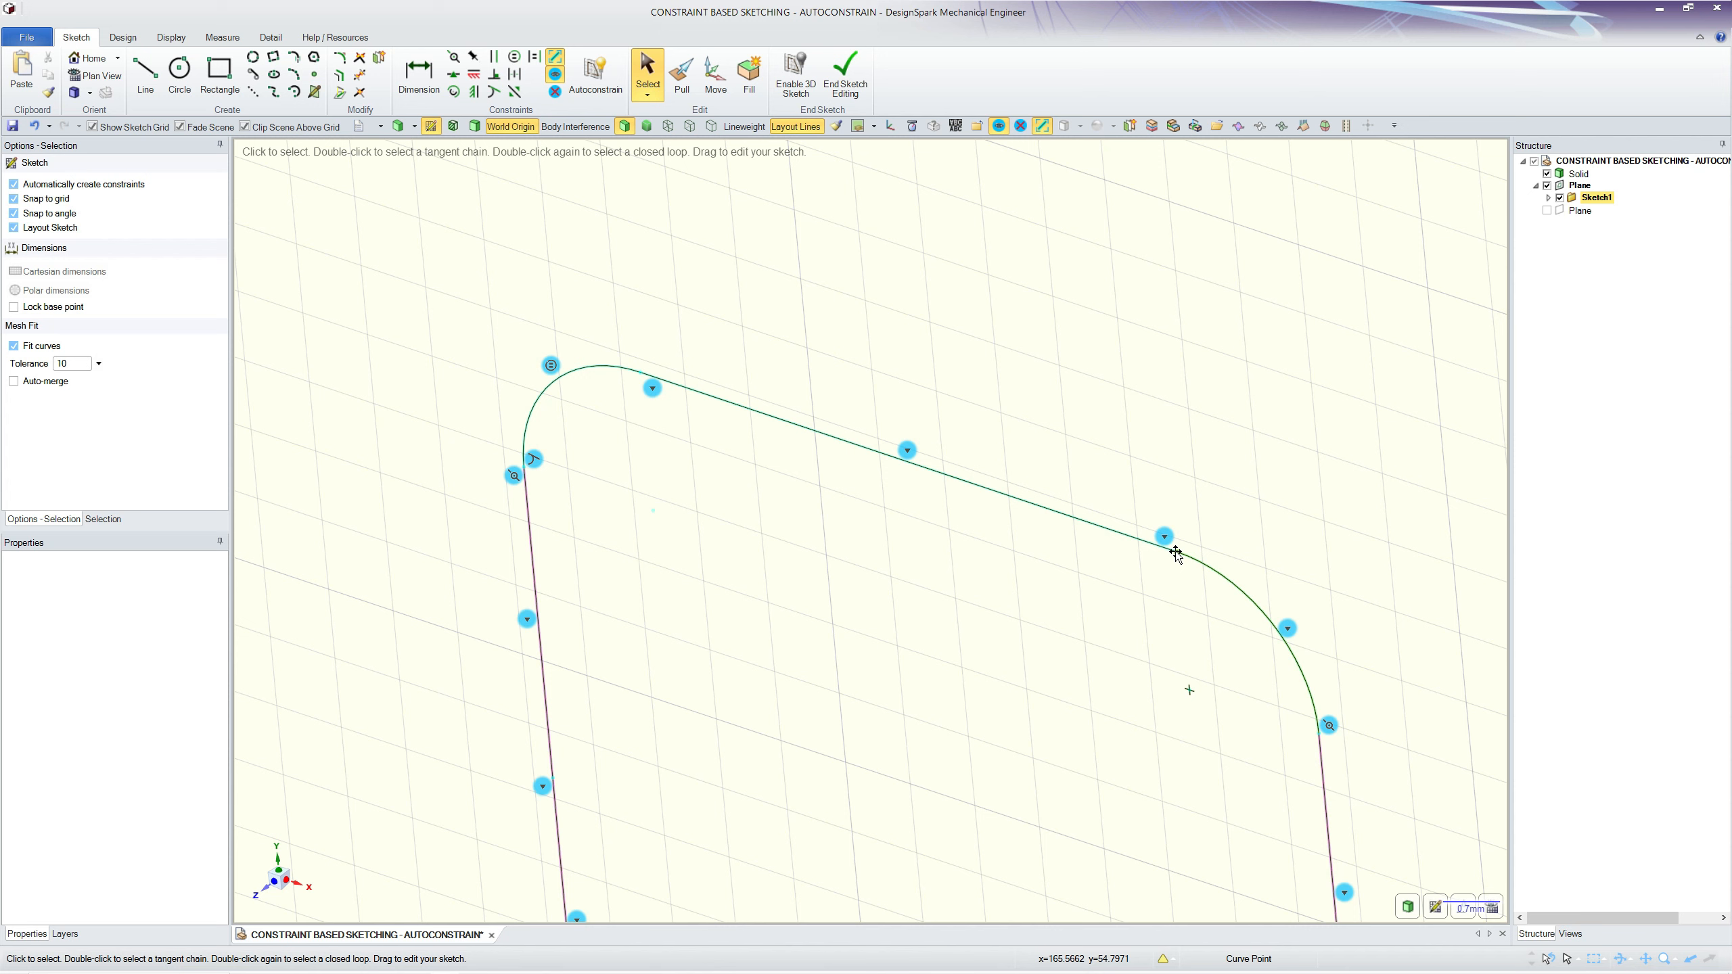
{"action": "mouse_move", "coordinate": [1176, 555]}
{"action": "left_mouse_down"}
{"action": "mouse_move", "coordinate": [1194, 480]}
{"action": "mouse_move", "coordinate": [1258, 509]}
{"action": "mouse_move", "coordinate": [1248, 433]}
{"action": "mouse_move", "coordinate": [1260, 496]}
{"action": "left_mouse_up"}
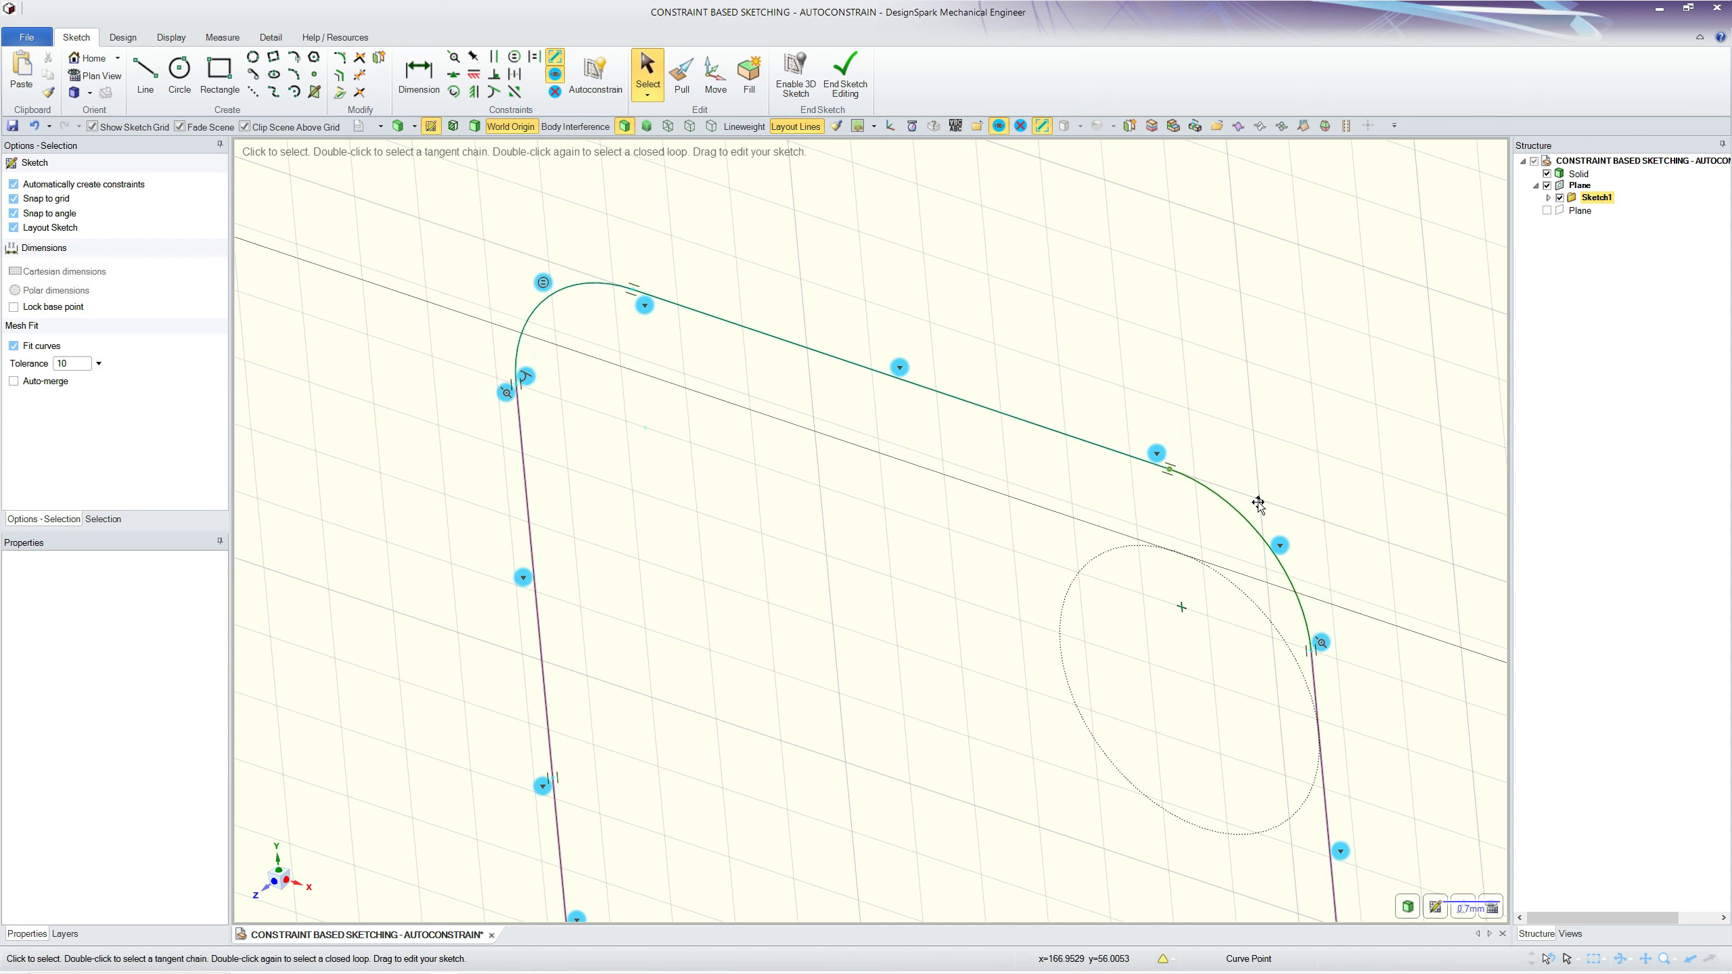
{"action": "scroll", "coordinate": [1006, 403], "scroll_direction": "down", "scroll_amount": 3}
{"action": "scroll", "coordinate": [999, 624], "scroll_direction": "down", "scroll_amount": 3}
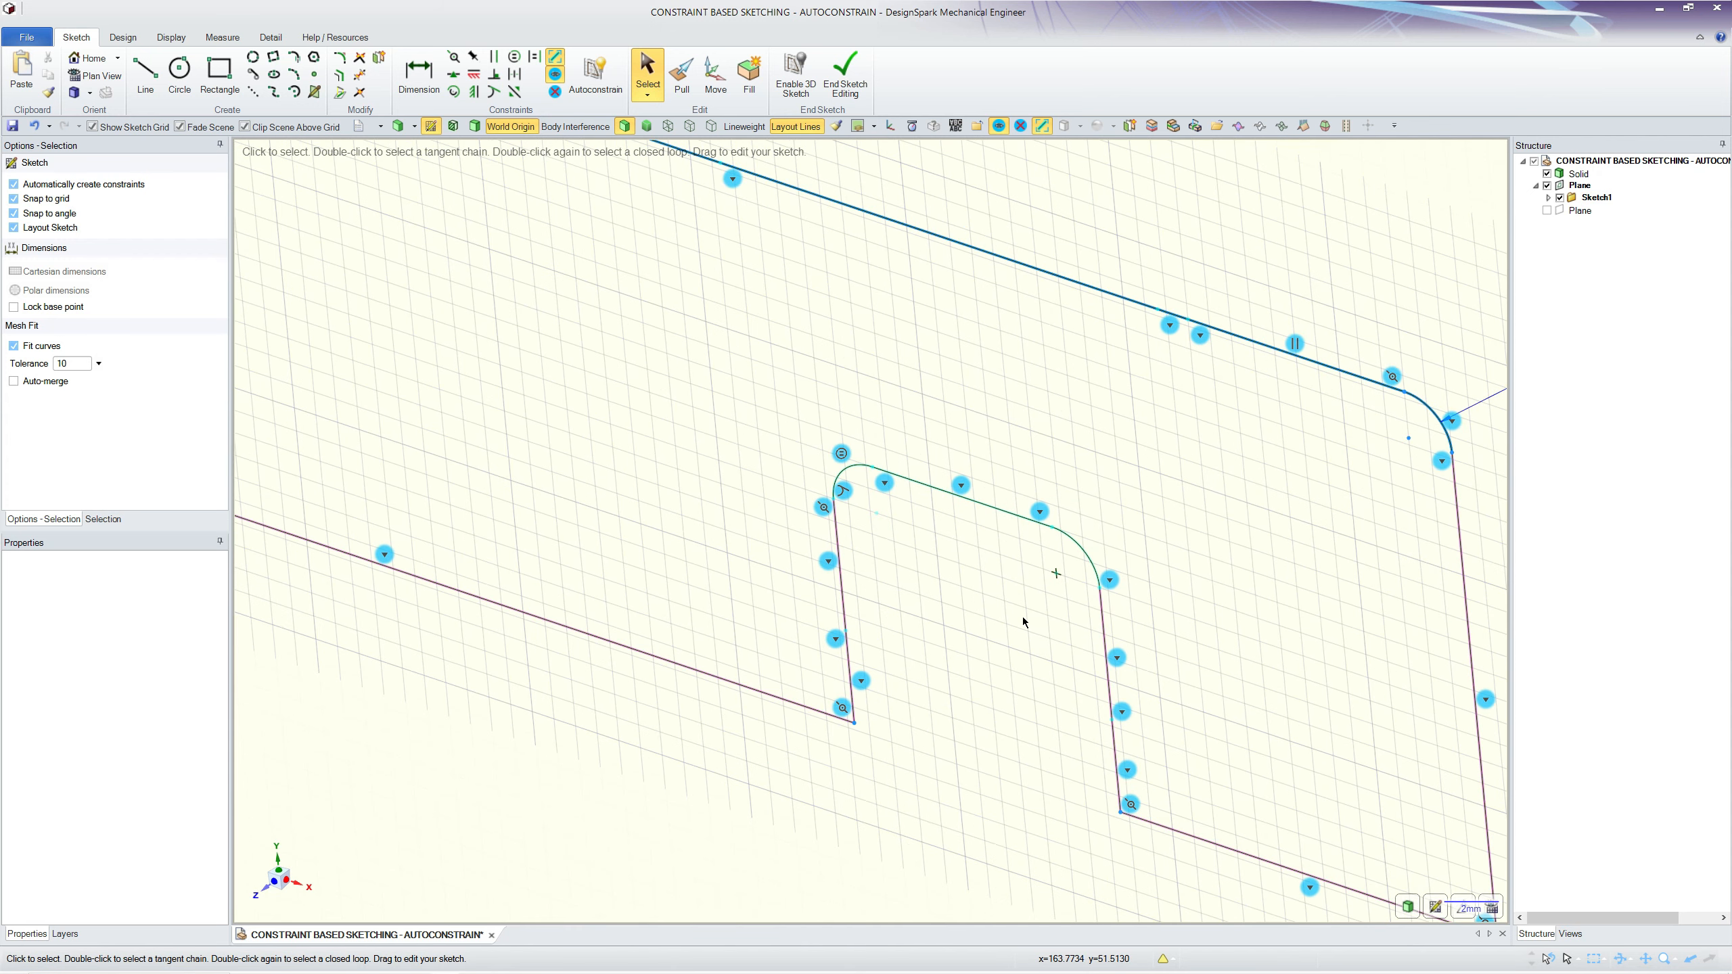
Step: Select the notch's top edge and move it upward along its perpendicular direction with the Move tool
{"action": "left_click", "coordinate": [1007, 621]}
{"action": "left_click", "coordinate": [1000, 517]}
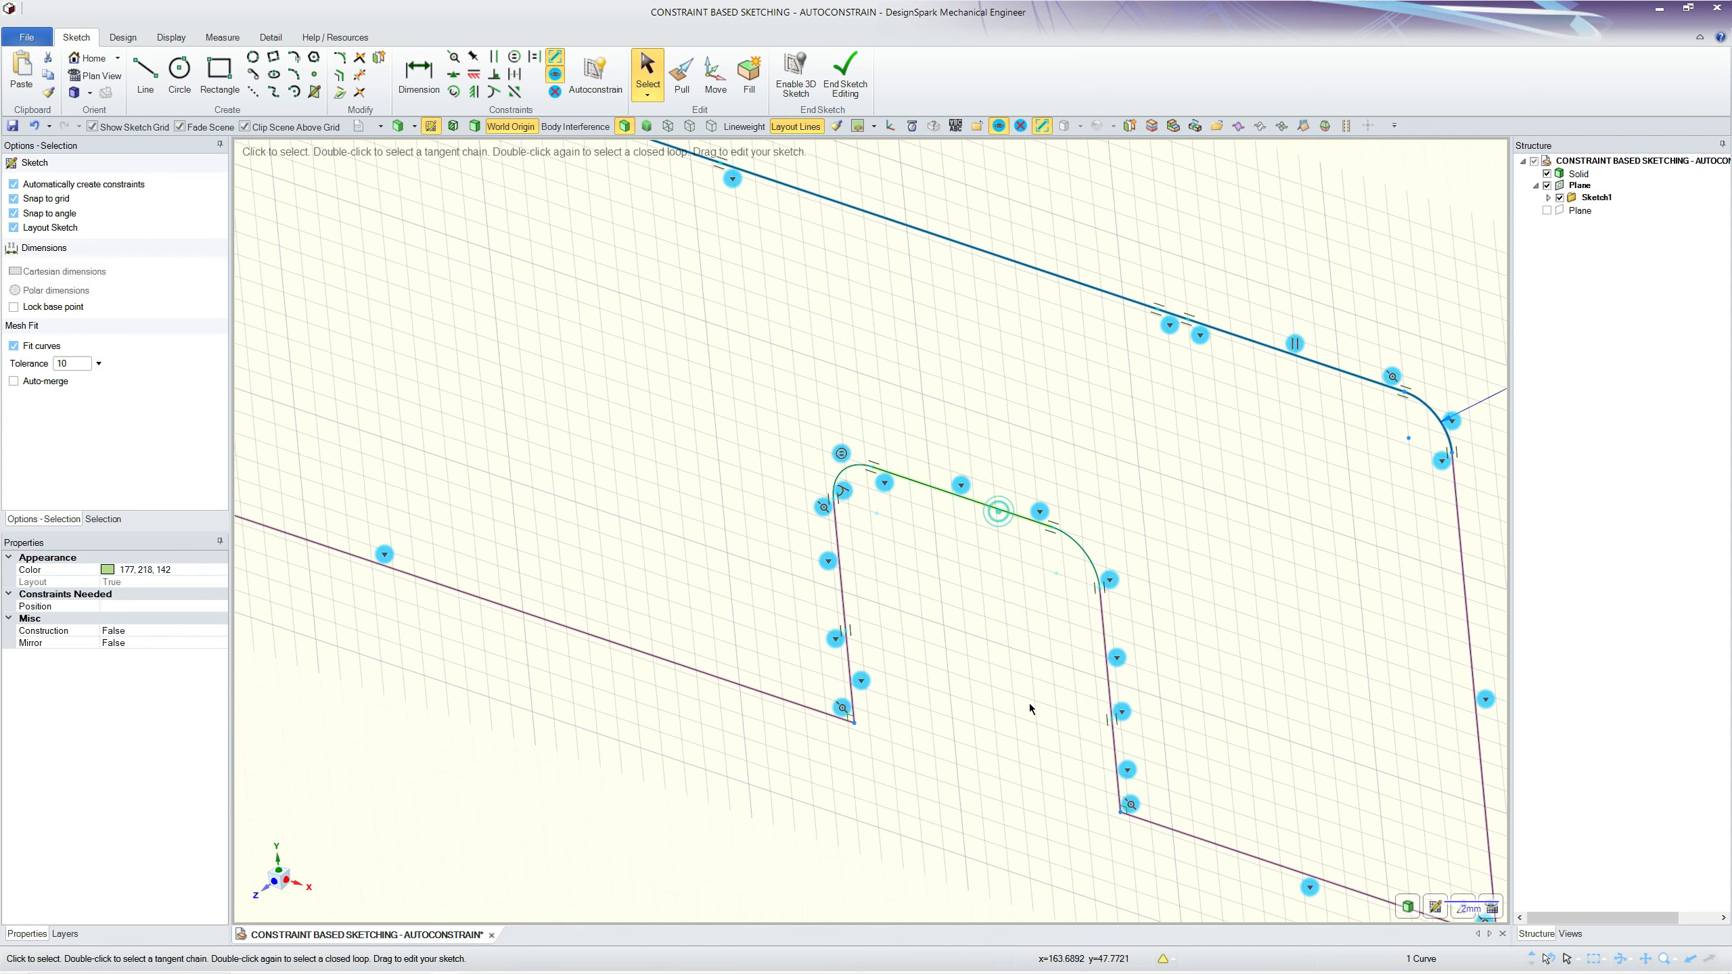
{"action": "key", "text": "m"}
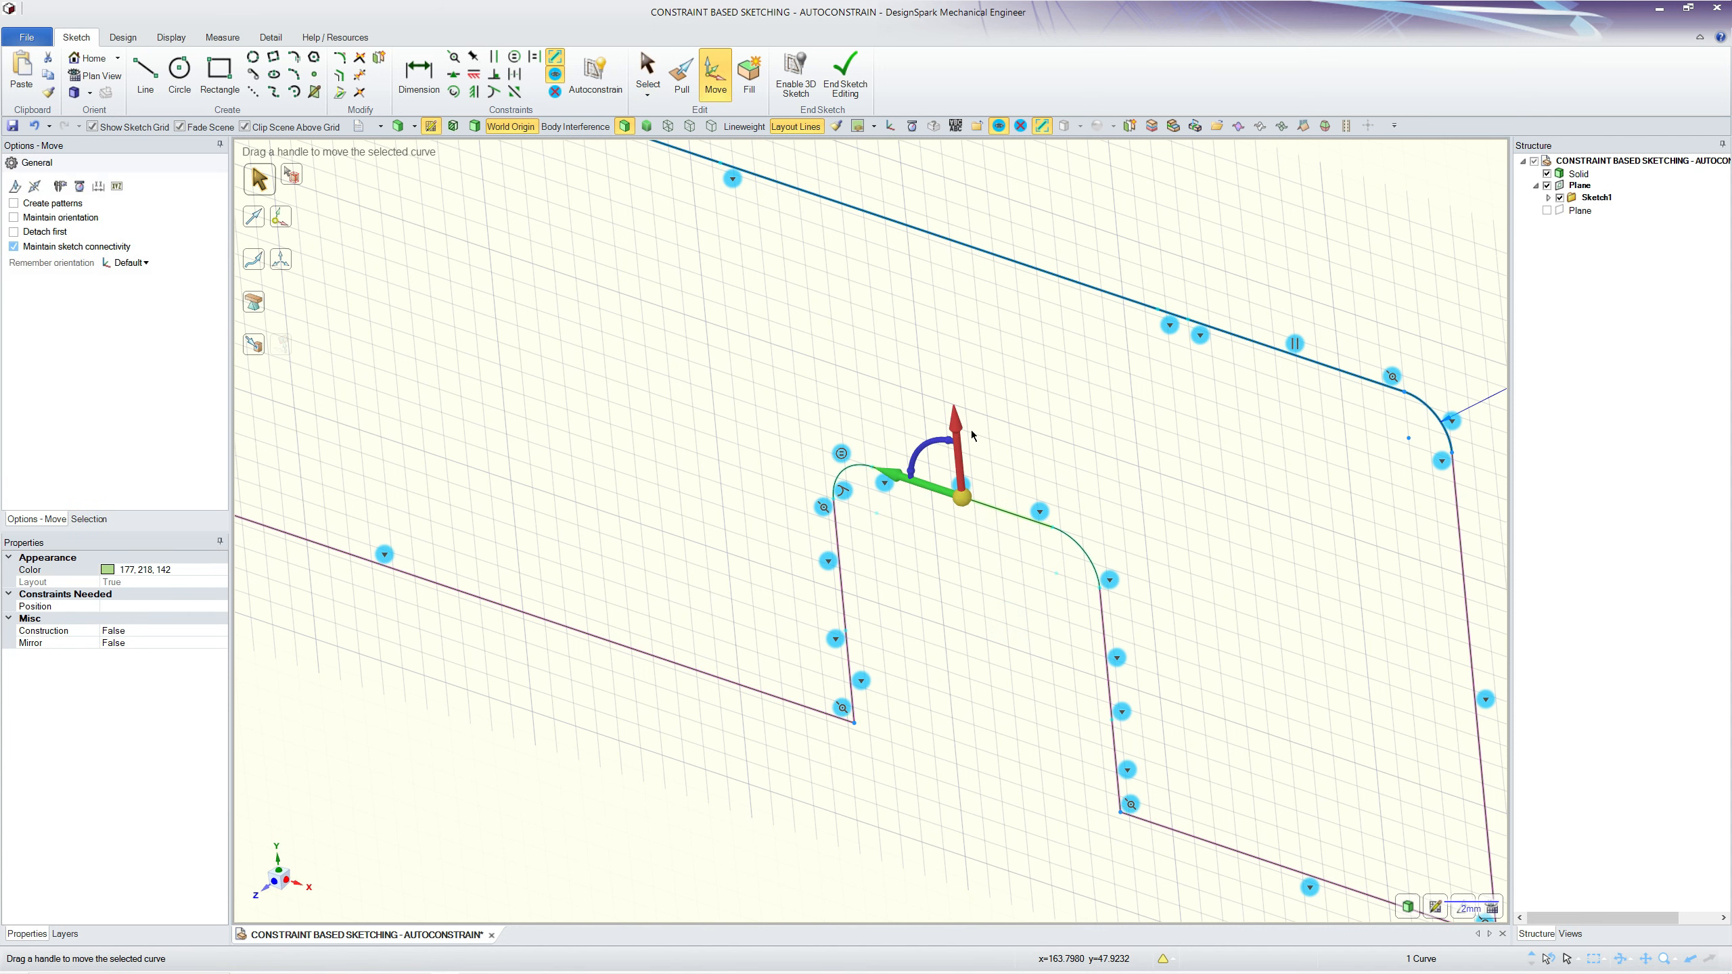
{"action": "left_click_drag", "start_coordinate": [959, 460], "coordinate": [963, 412]}
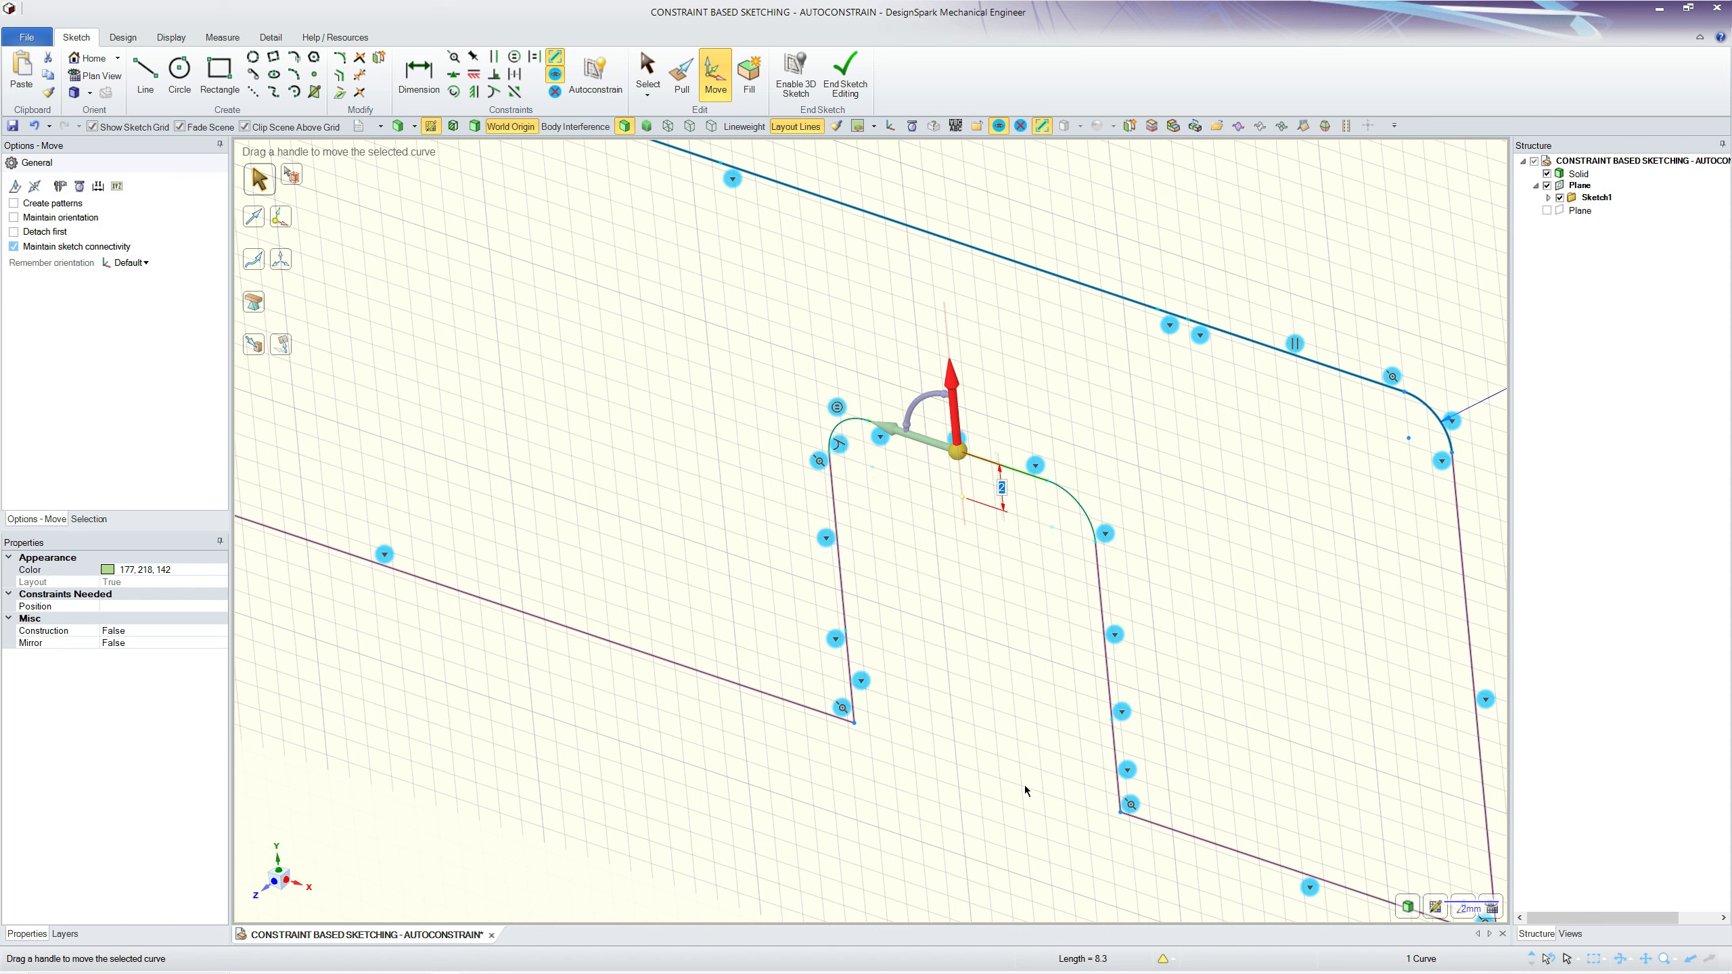
{"action": "type", "text": "2.5"}
{"action": "key", "text": "Return"}
Step: Set the notch's top edge to 15 mm above the notch's lower right corner and deselect it
{"action": "left_click", "coordinate": [952, 404]}
{"action": "left_click", "coordinate": [976, 355]}
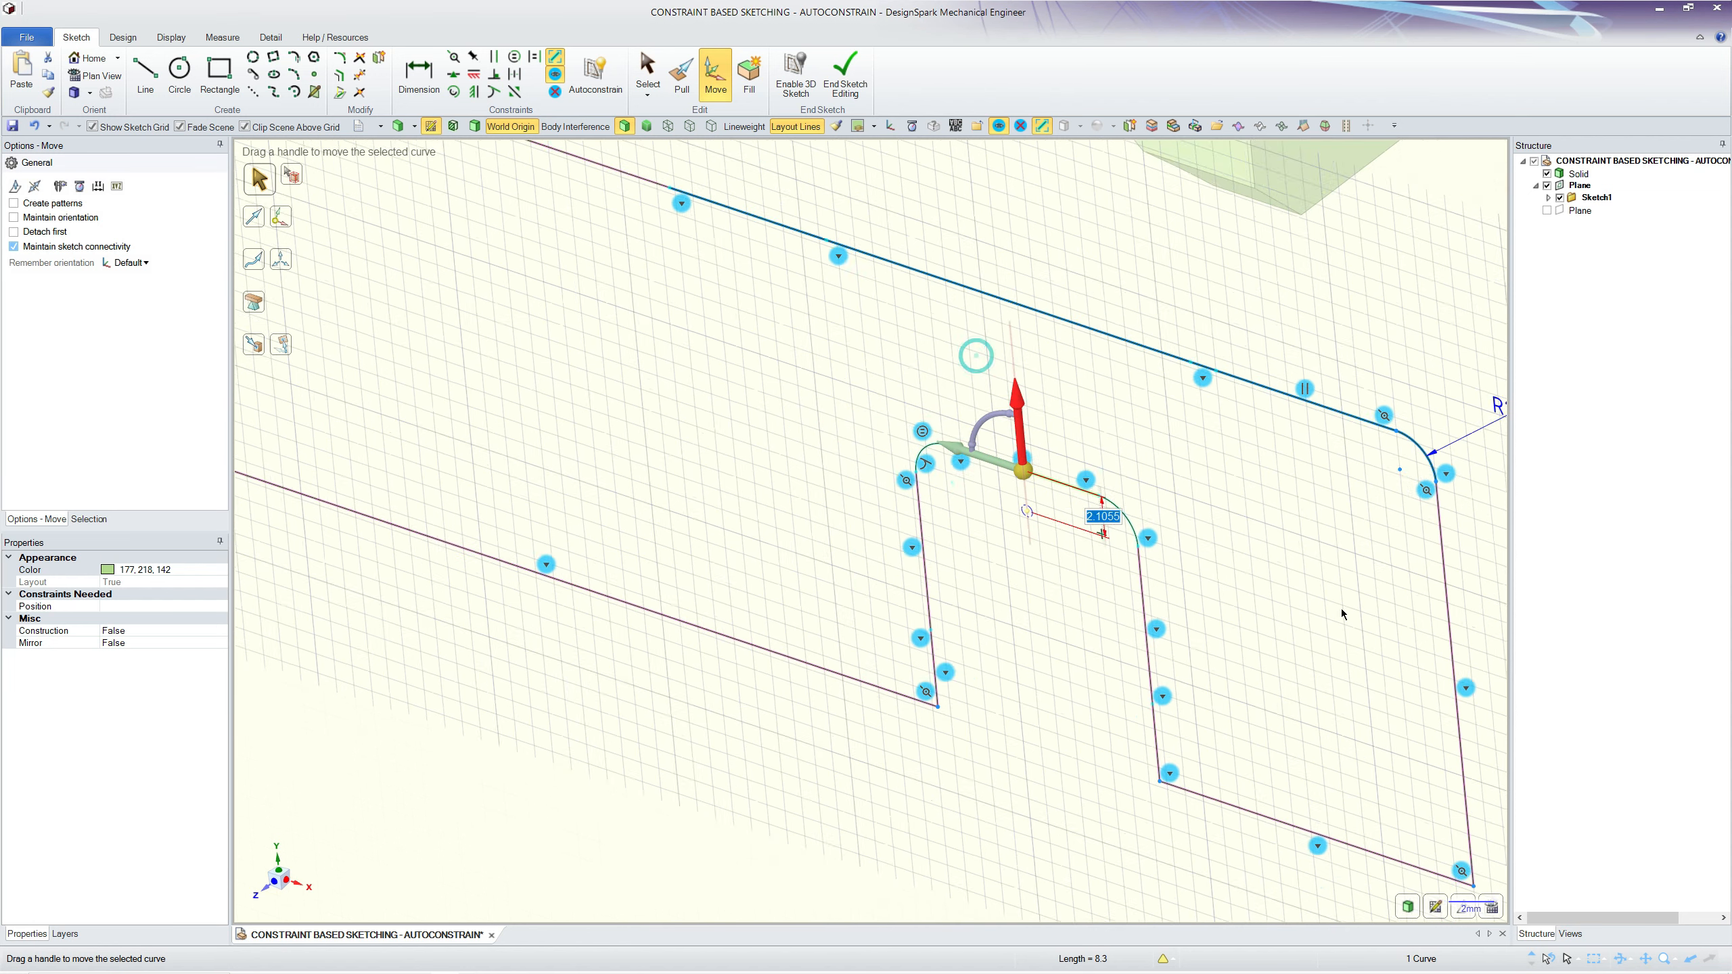
{"action": "scroll", "coordinate": [1354, 625], "scroll_direction": "down", "scroll_amount": 2}
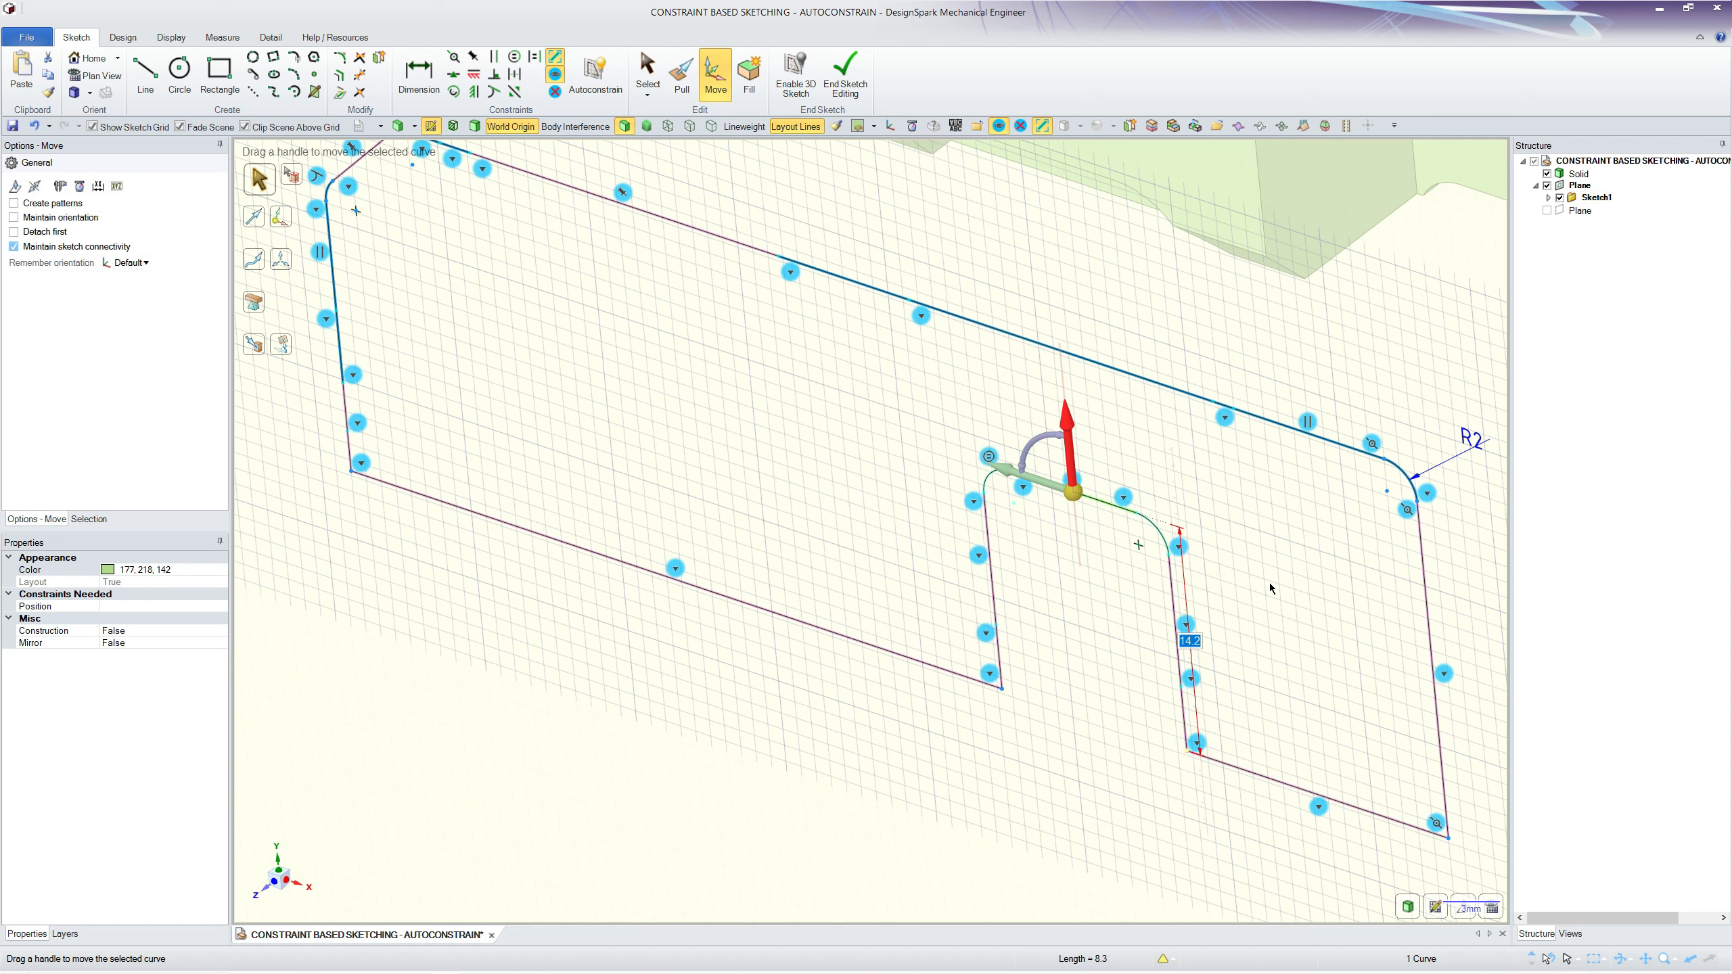
{"action": "type", "text": "15"}
{"action": "key", "text": "Return"}
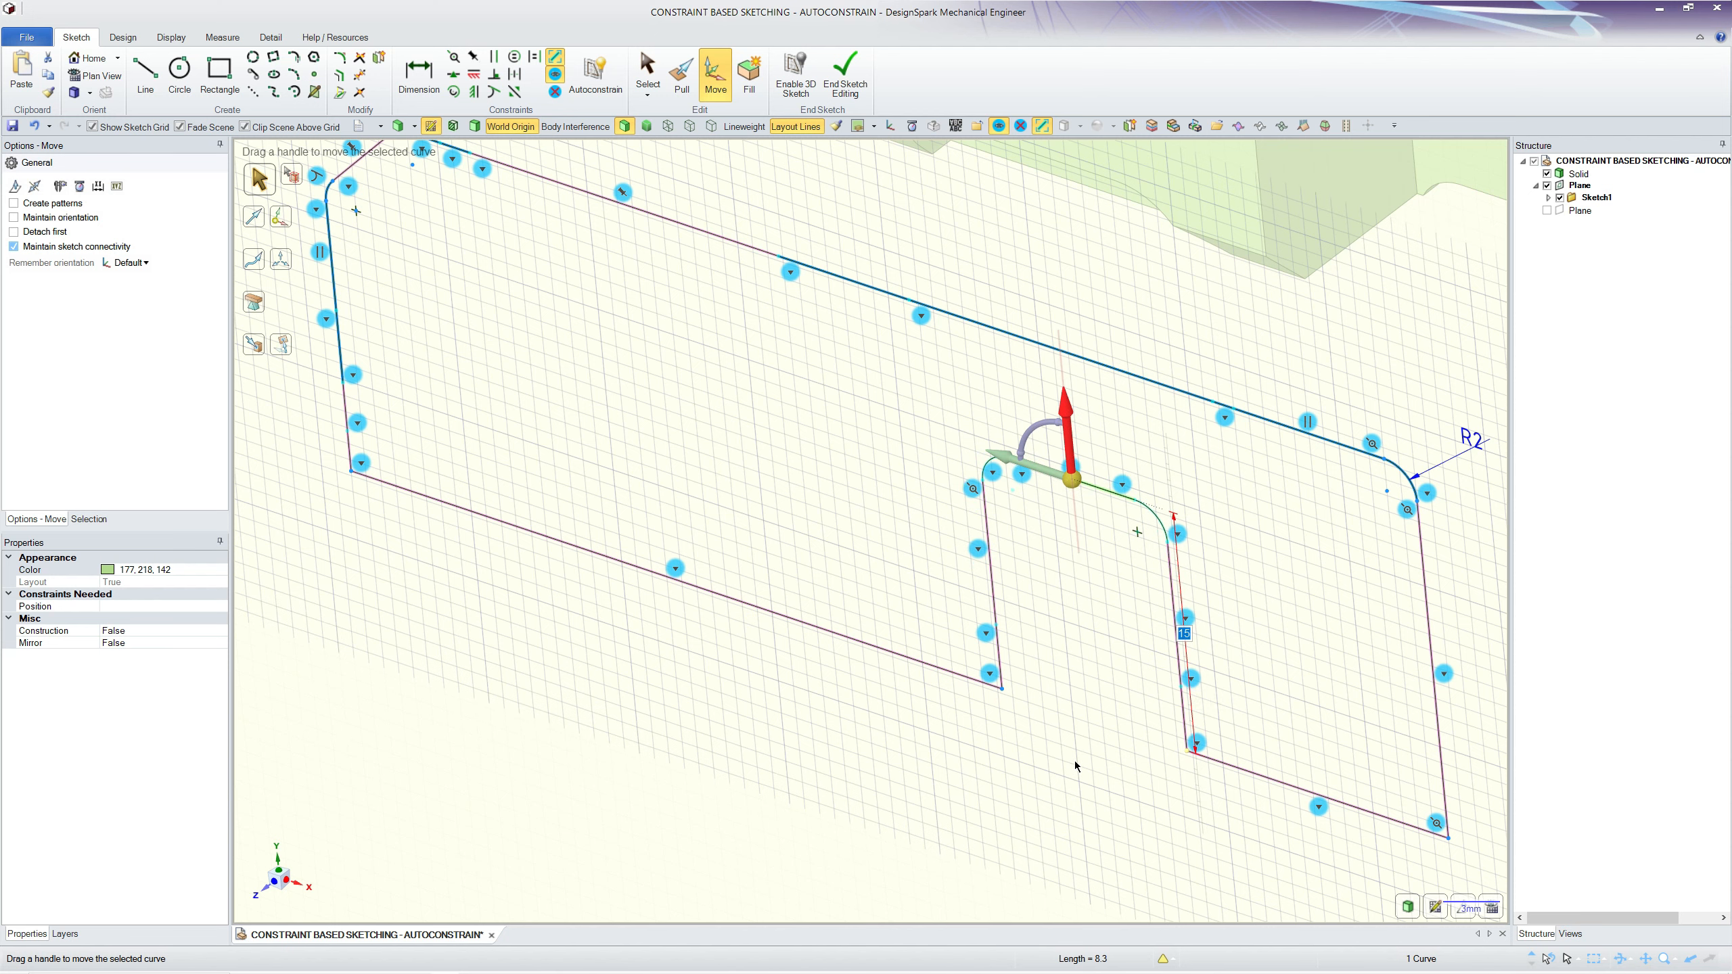
{"action": "left_click", "coordinate": [1075, 767]}
{"action": "scroll", "coordinate": [1137, 731], "scroll_direction": "down", "scroll_amount": 1}
{"action": "scroll", "coordinate": [632, 675], "scroll_direction": "down", "scroll_amount": 1}
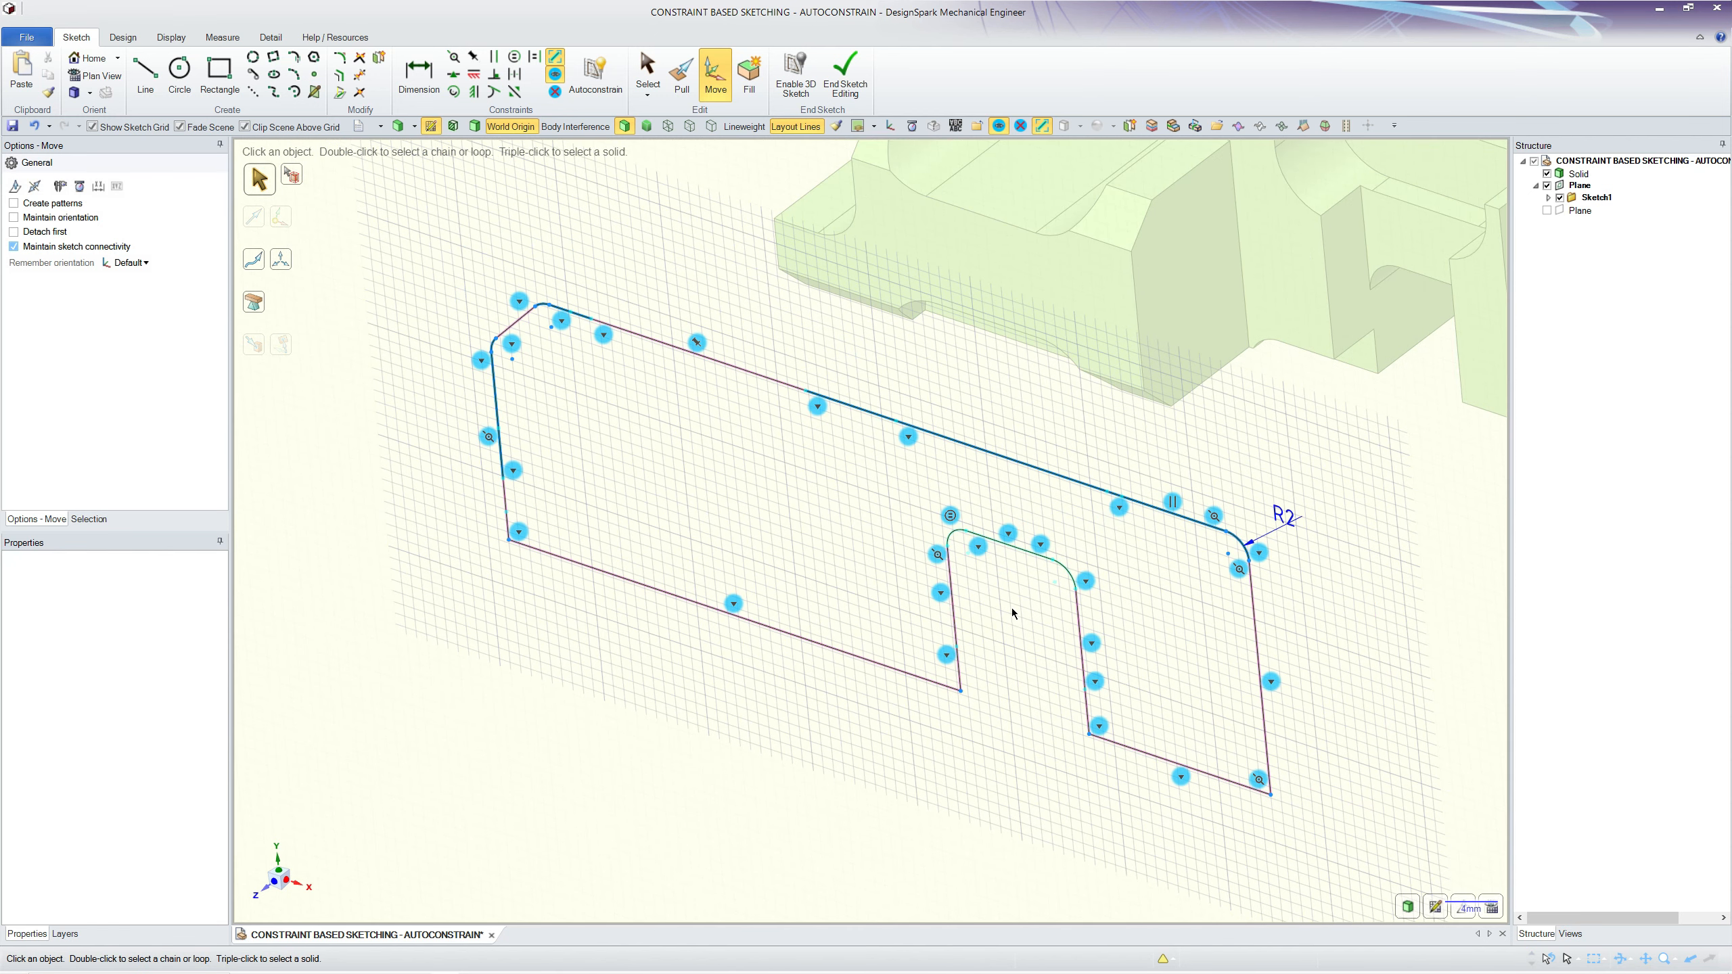
{"action": "scroll", "coordinate": [1013, 613], "scroll_direction": "up", "scroll_amount": 1}
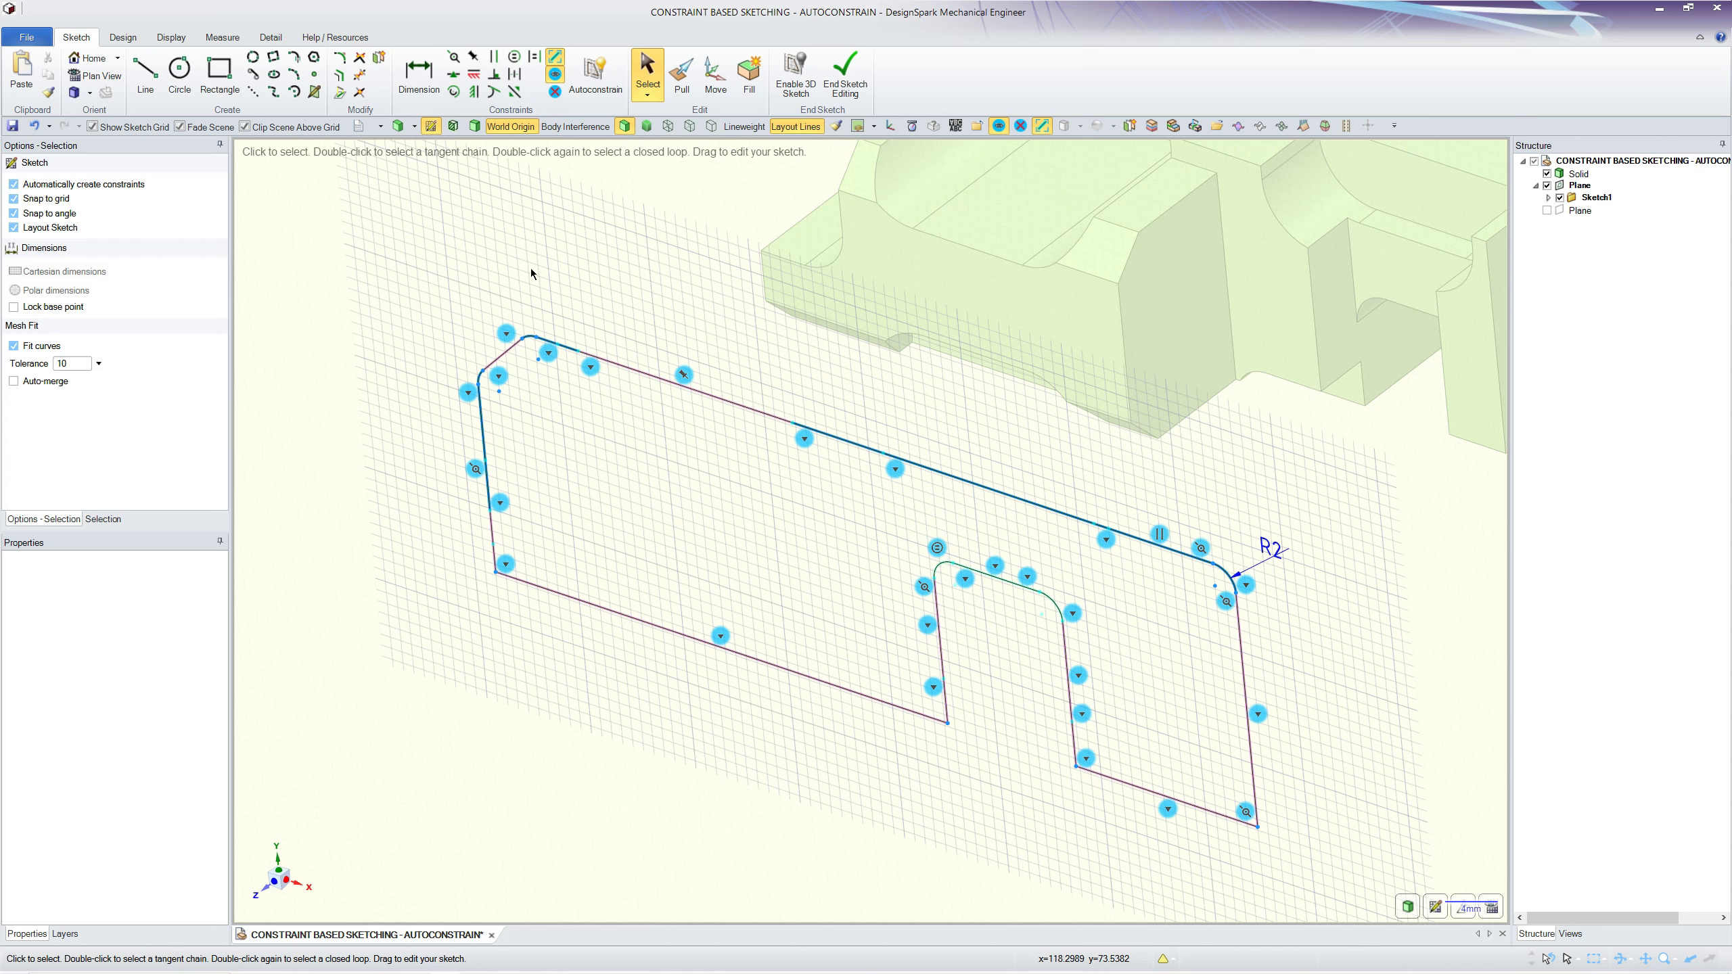
Step: Switch from sketching to 3D mode and hide the constraint symbols and the constraint status colours
{"action": "key", "text": "d"}
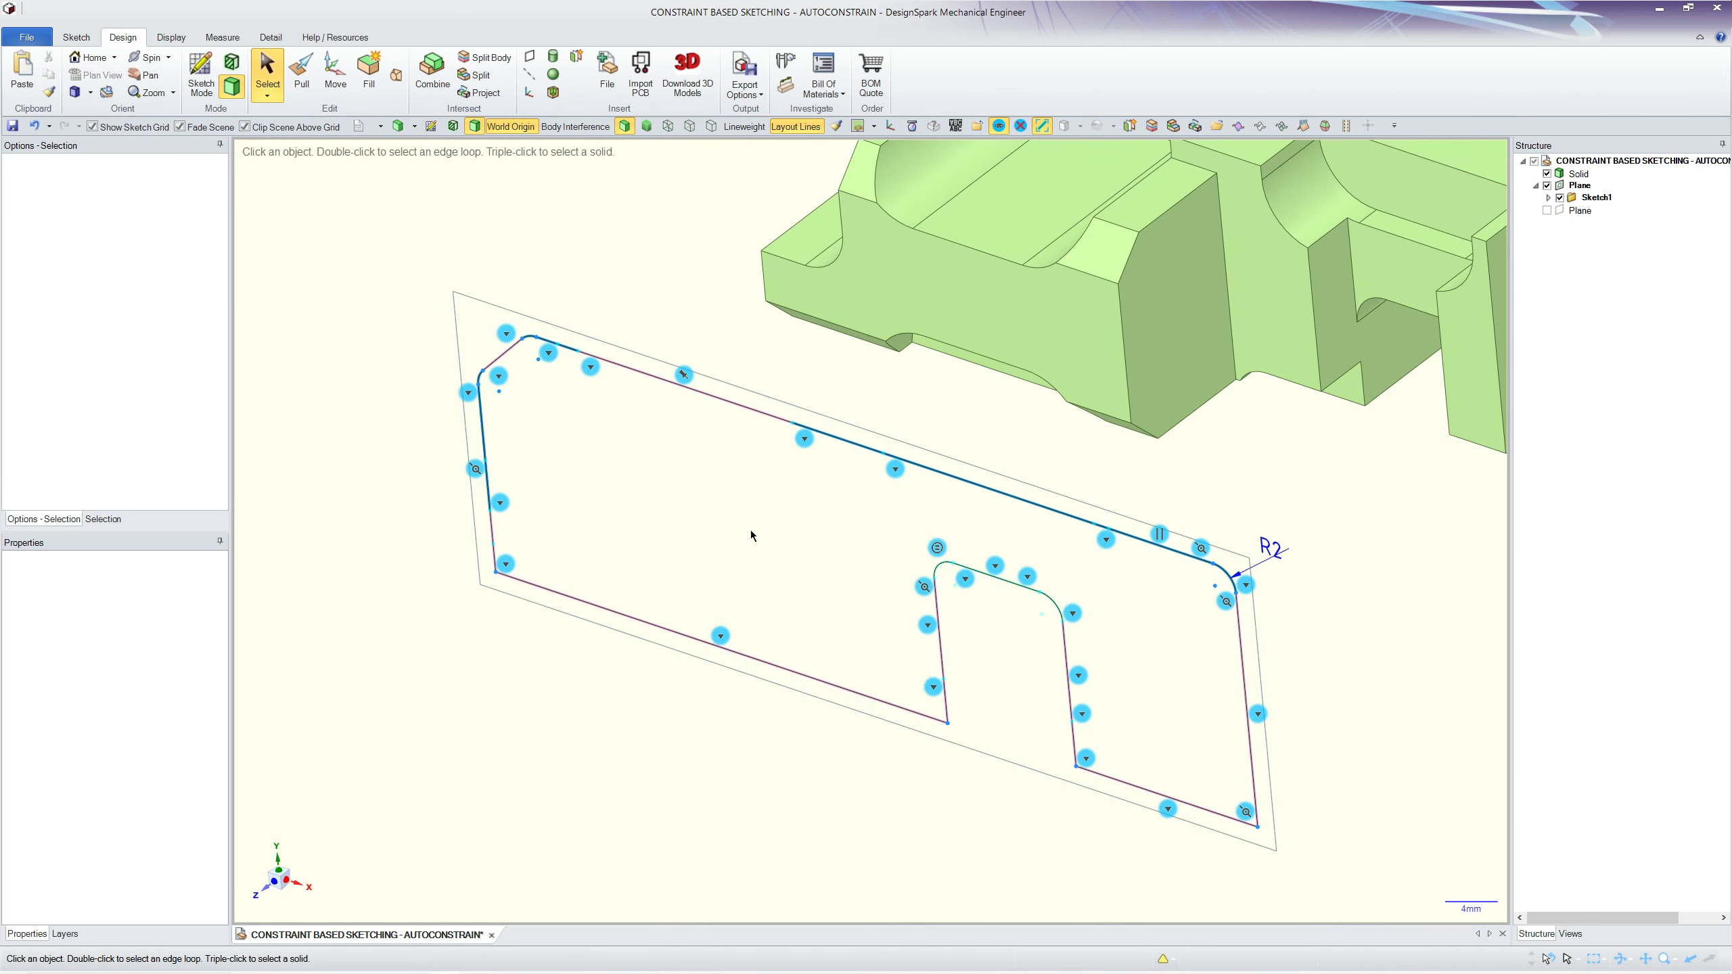
{"action": "scroll", "coordinate": [750, 531], "scroll_direction": "down", "scroll_amount": 2}
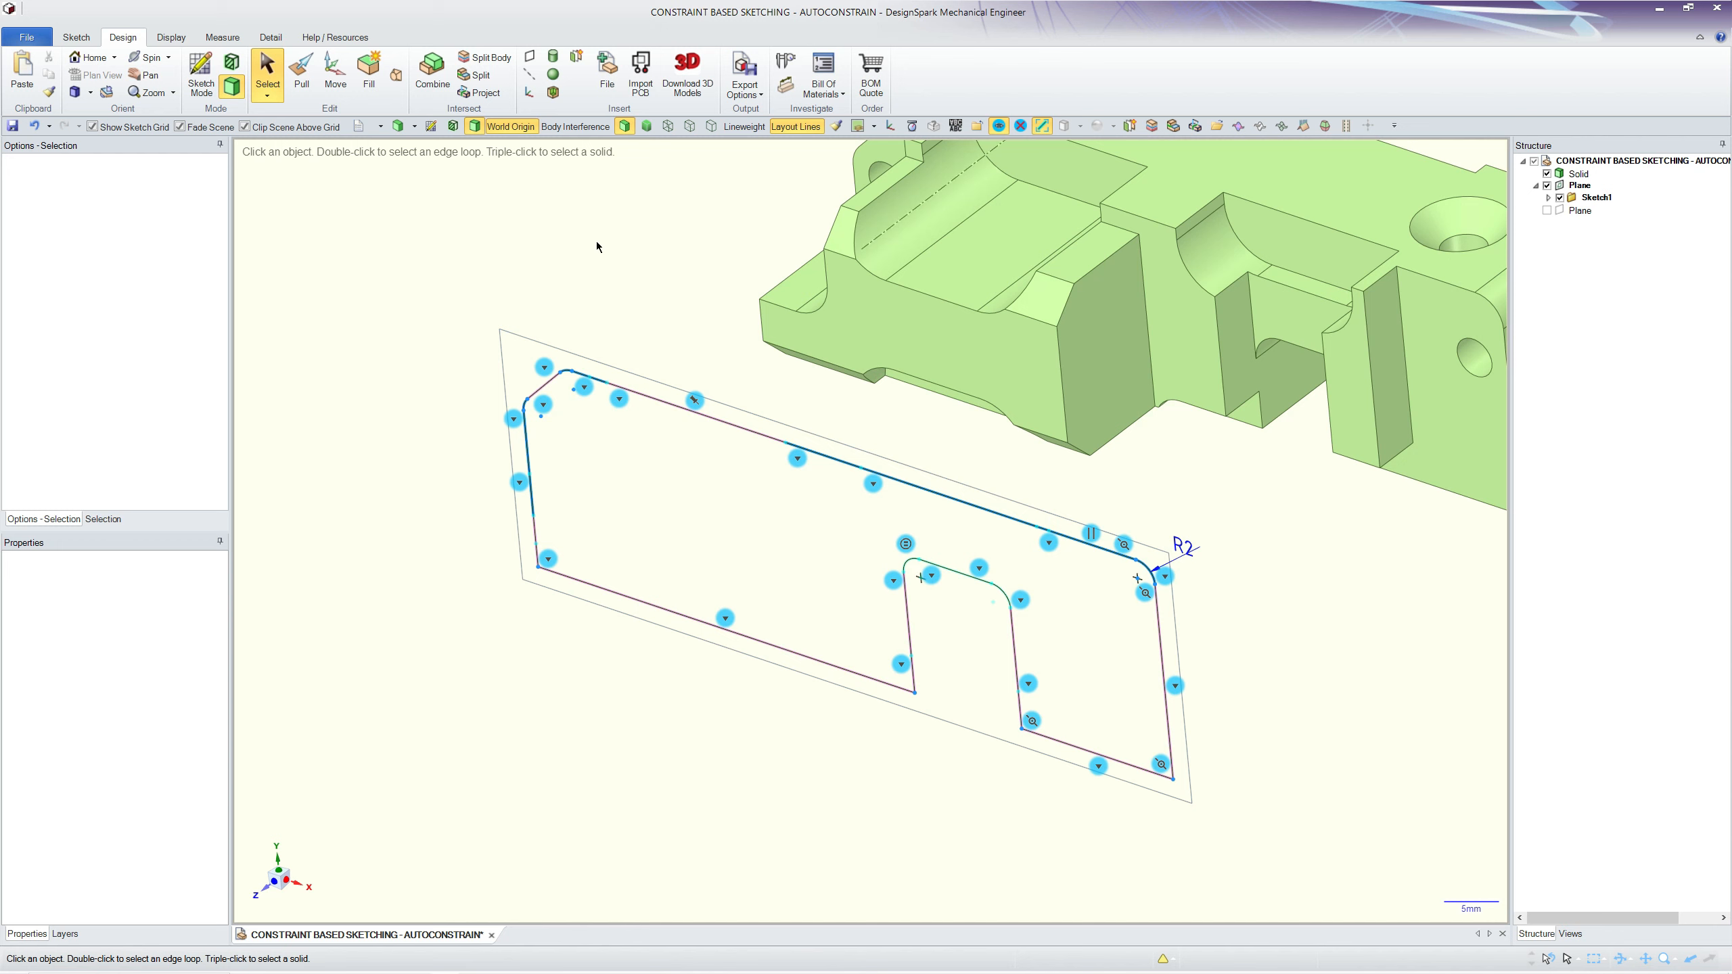
{"action": "left_click", "coordinate": [999, 126]}
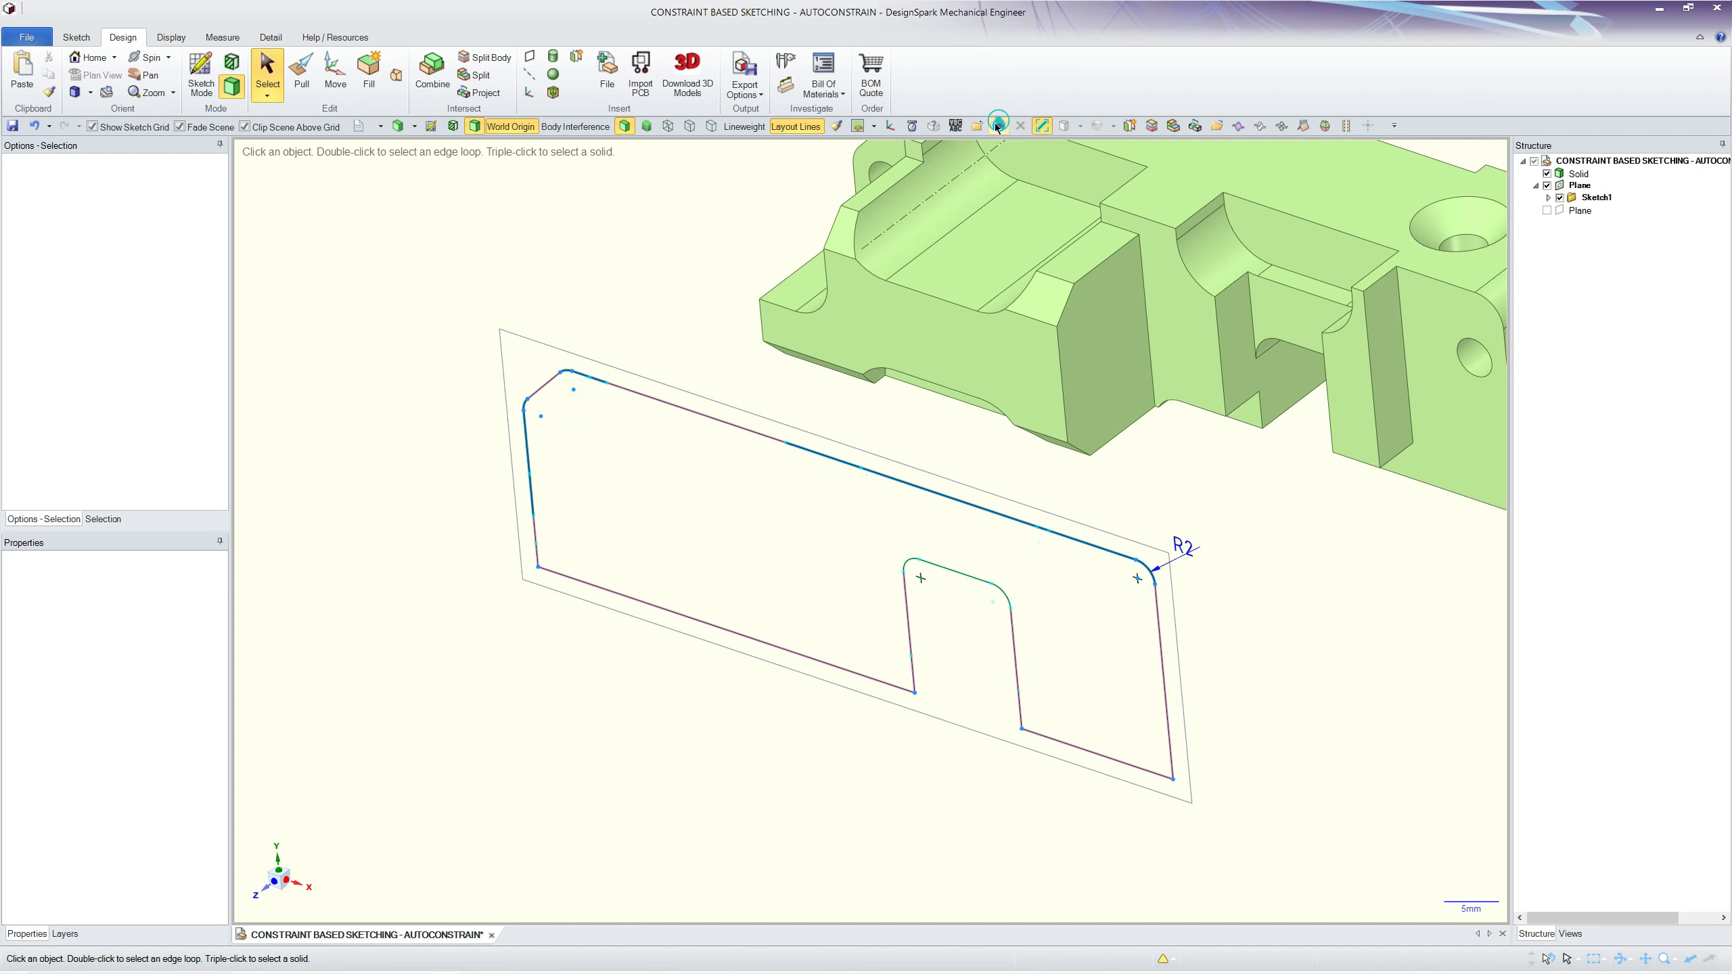
{"action": "left_click", "coordinate": [1040, 126]}
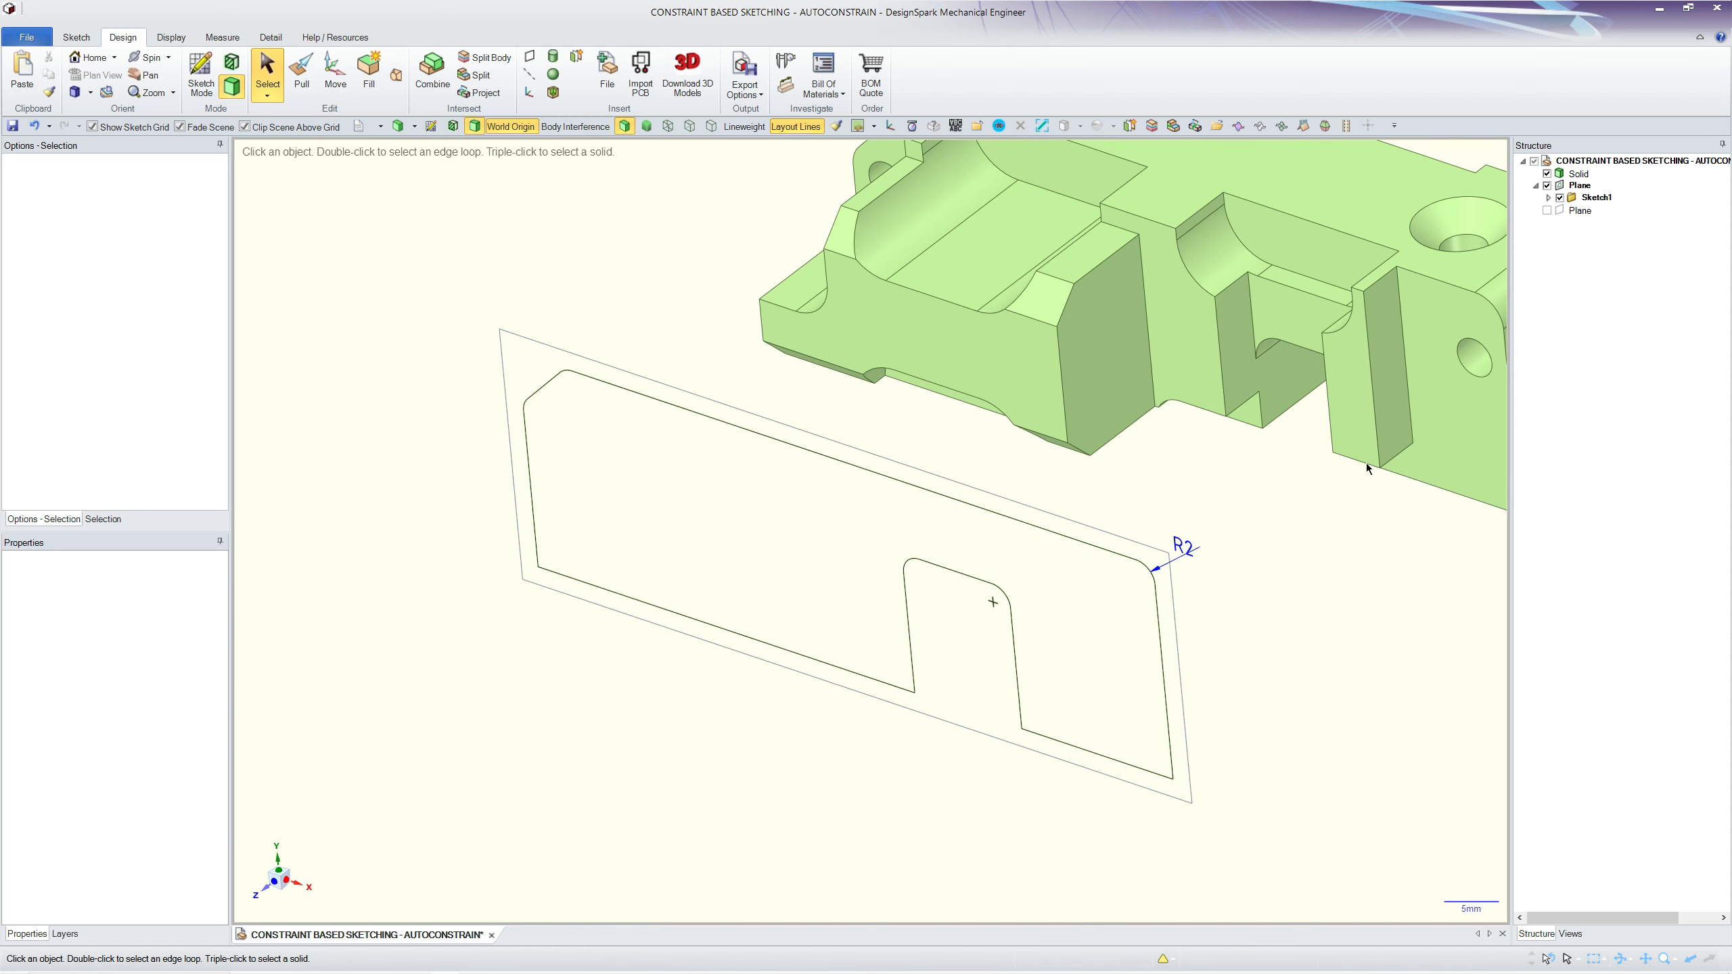
Step: Use Sketch1 for 3D and move the resulting surface perpendicularly forward, away from the sketch plane
{"action": "right_click", "coordinate": [1599, 198]}
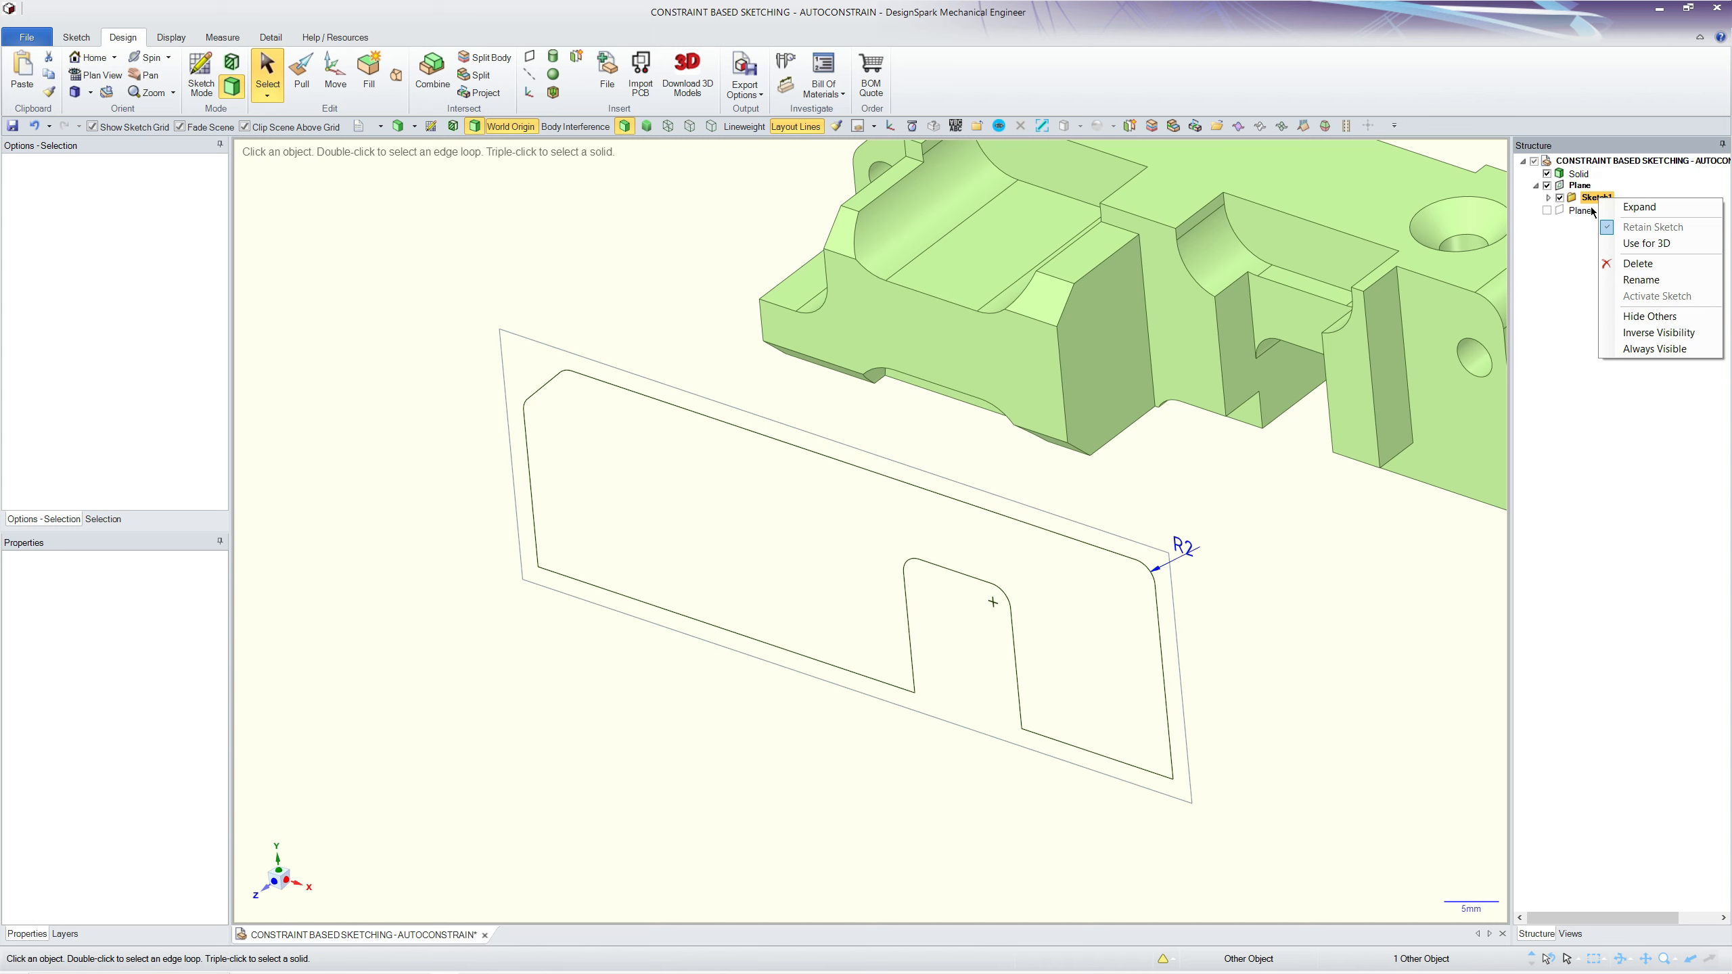
{"action": "left_click", "coordinate": [1656, 244]}
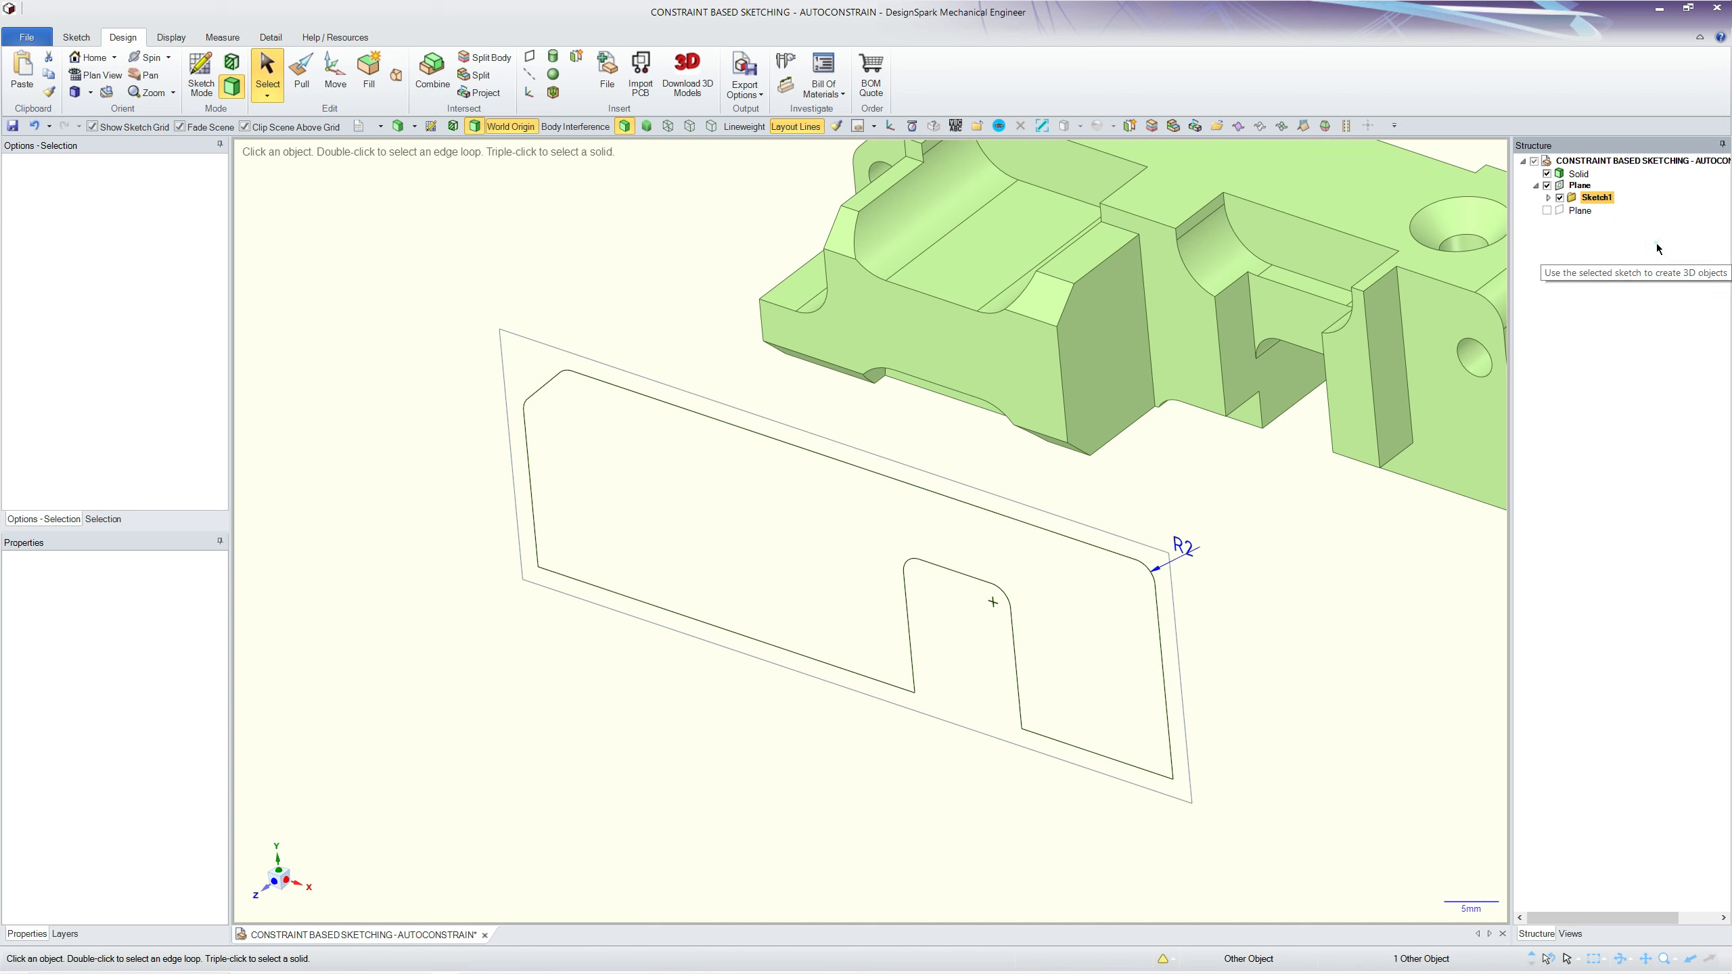
{"action": "left_click", "coordinate": [1117, 671]}
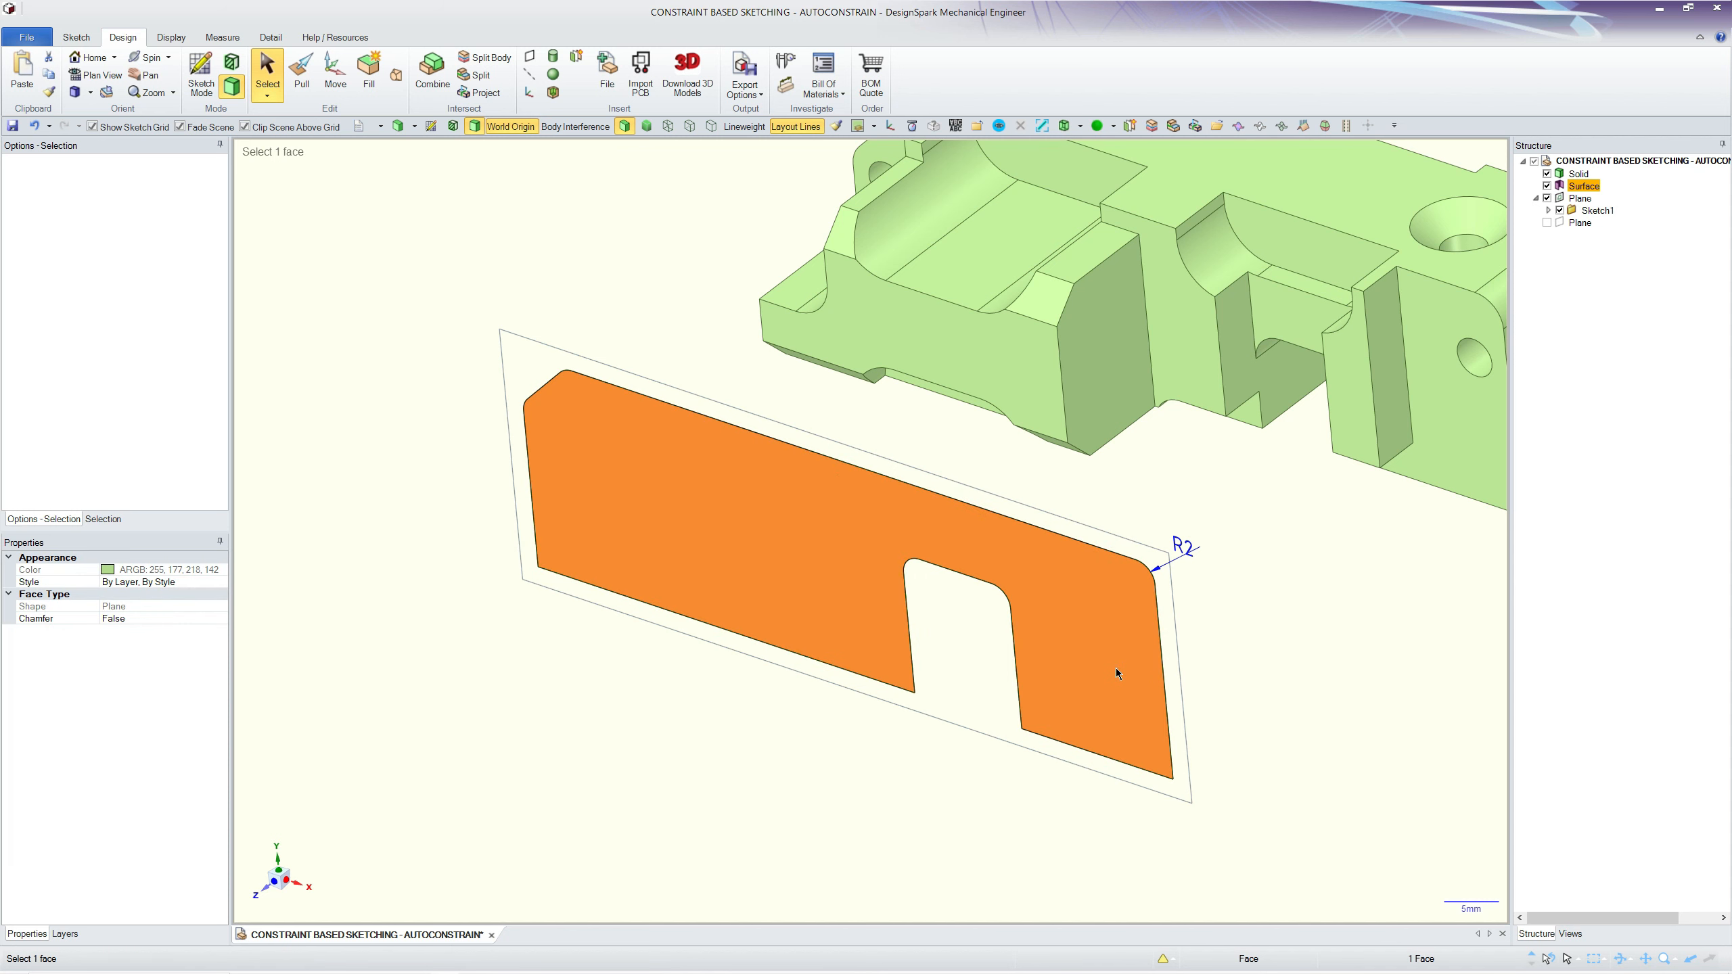
{"action": "key", "text": "m"}
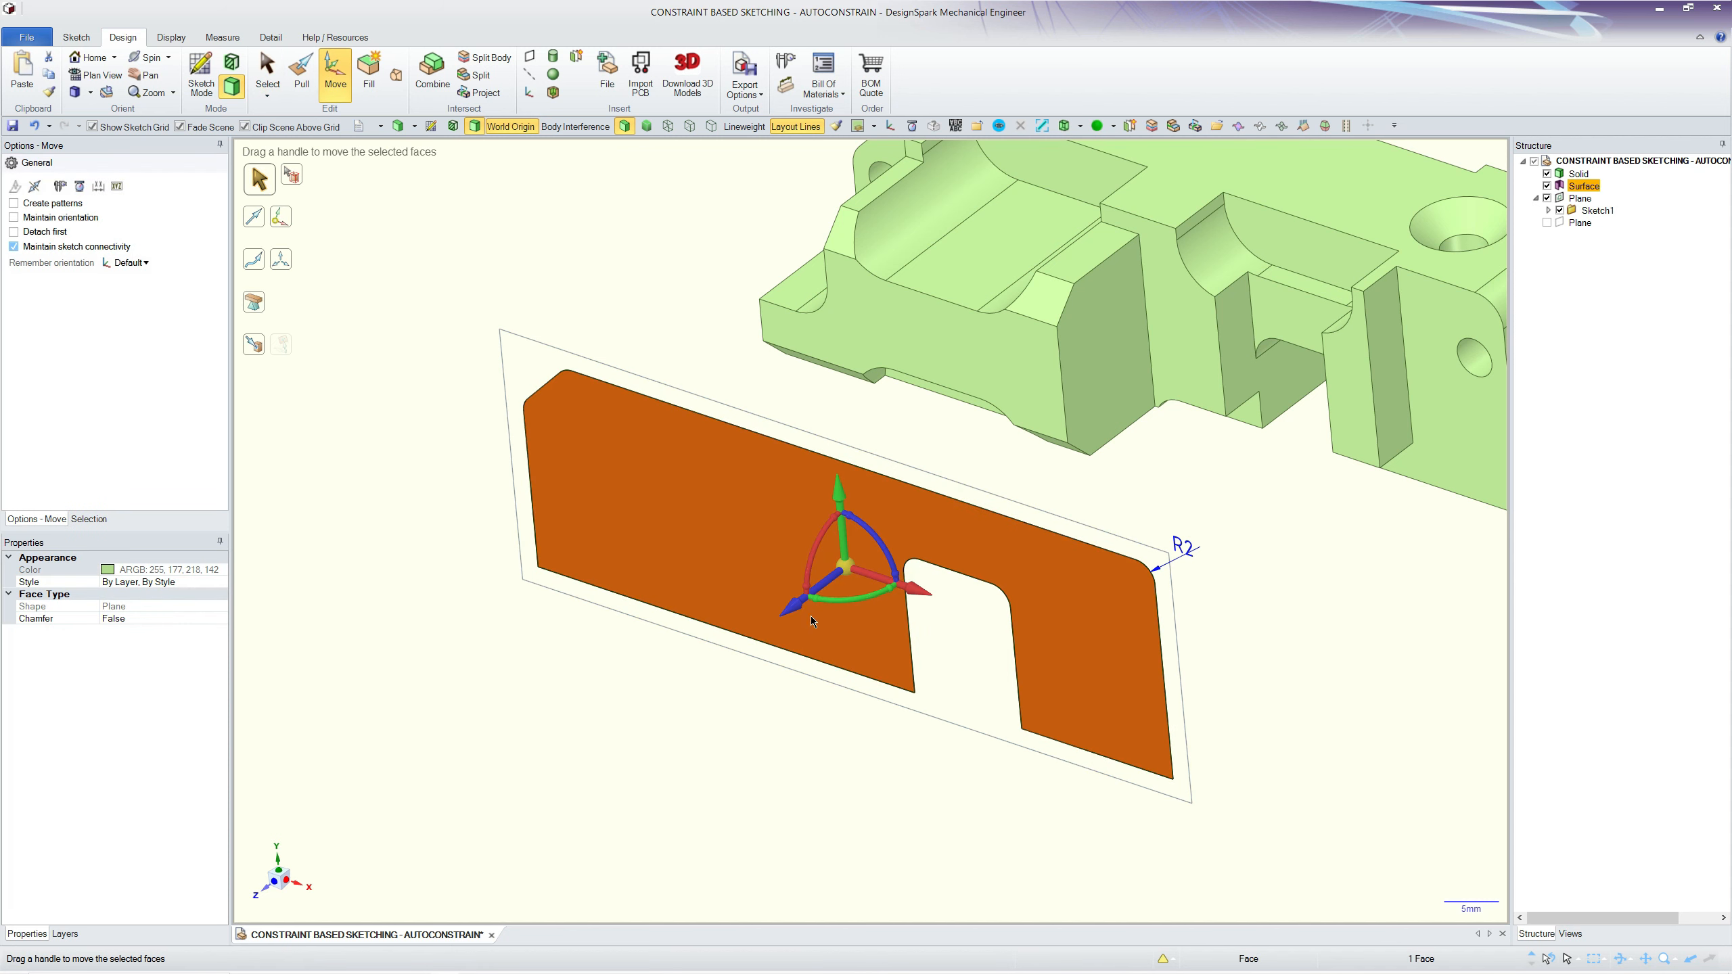
{"action": "left_click_drag", "start_coordinate": [785, 613], "coordinate": [634, 728]}
{"action": "left_click", "coordinate": [600, 874]}
{"action": "left_click", "coordinate": [596, 701]}
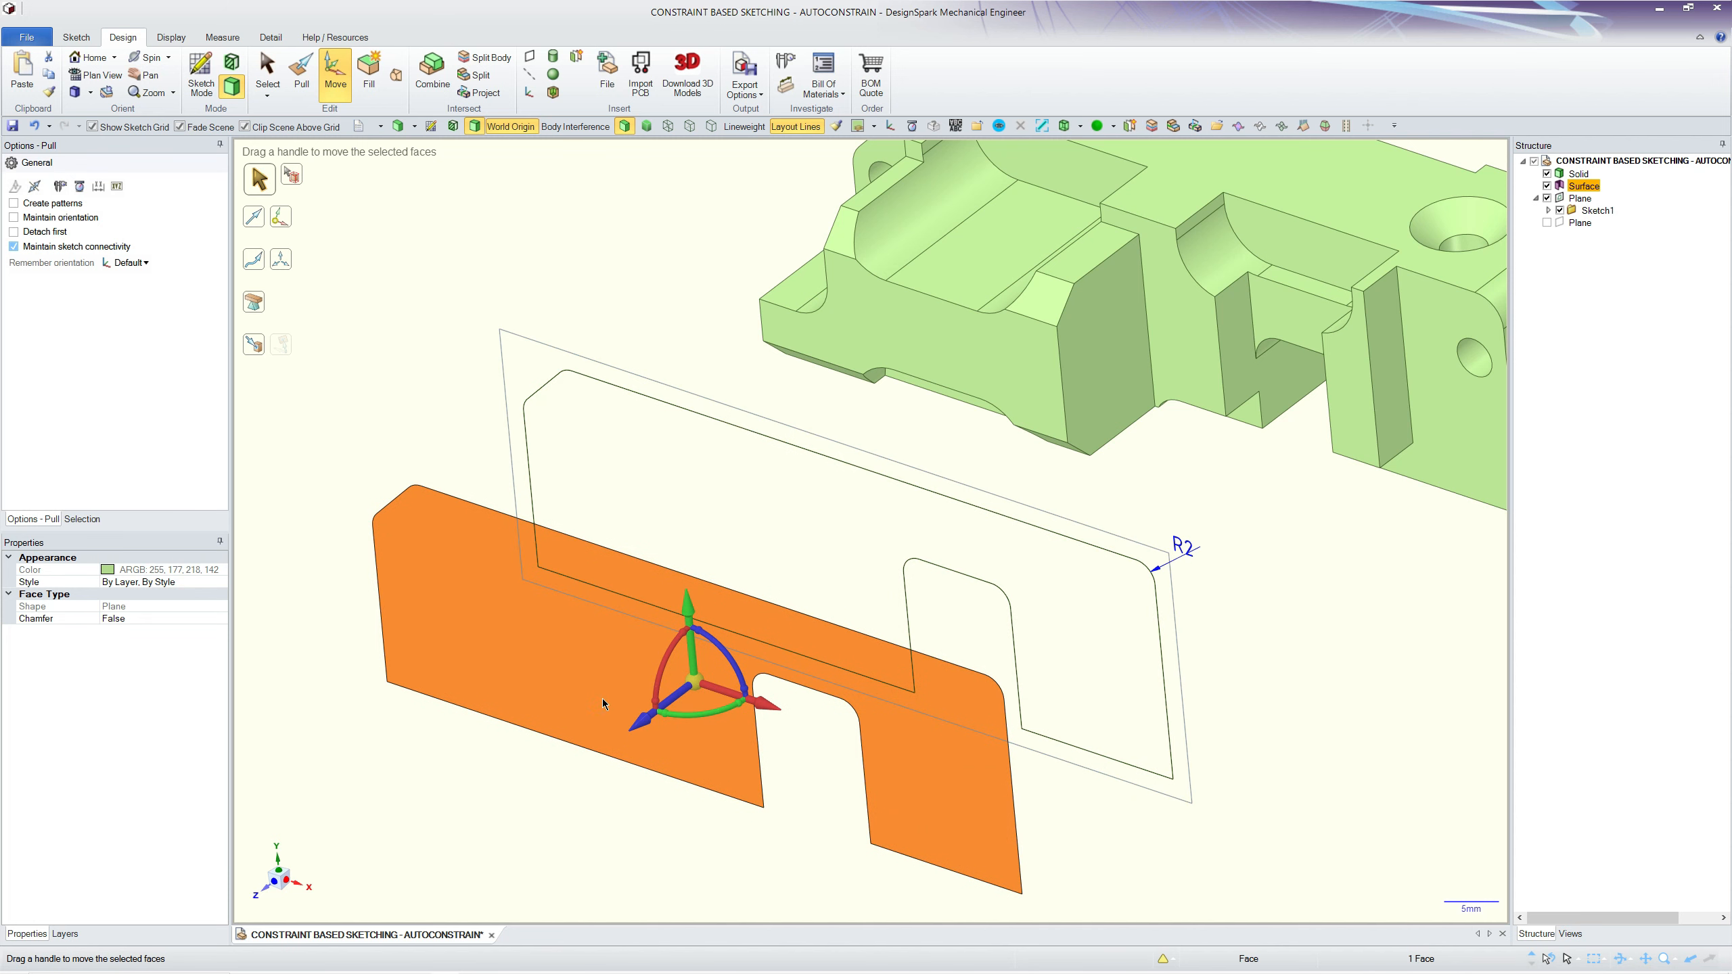
Step: Pull the moved surface forward into a solid plate and deselect its face
{"action": "key", "text": "p"}
{"action": "left_click_drag", "start_coordinate": [723, 858], "coordinate": [692, 885]}
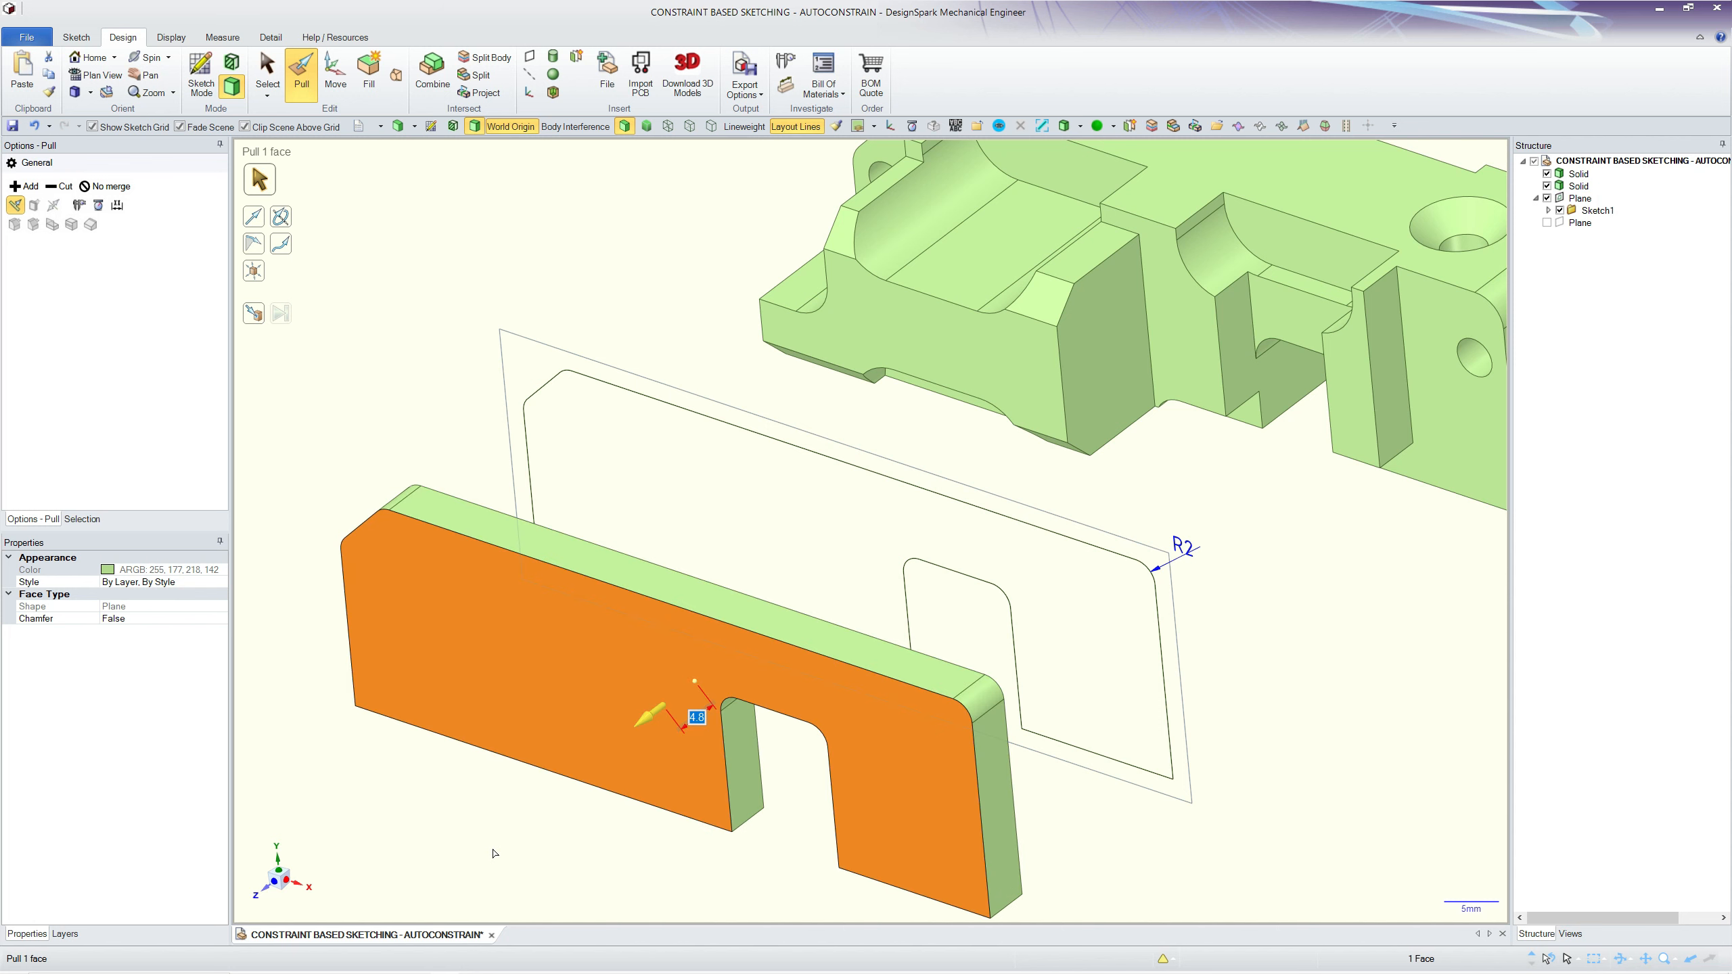
{"action": "left_click", "coordinate": [492, 848]}
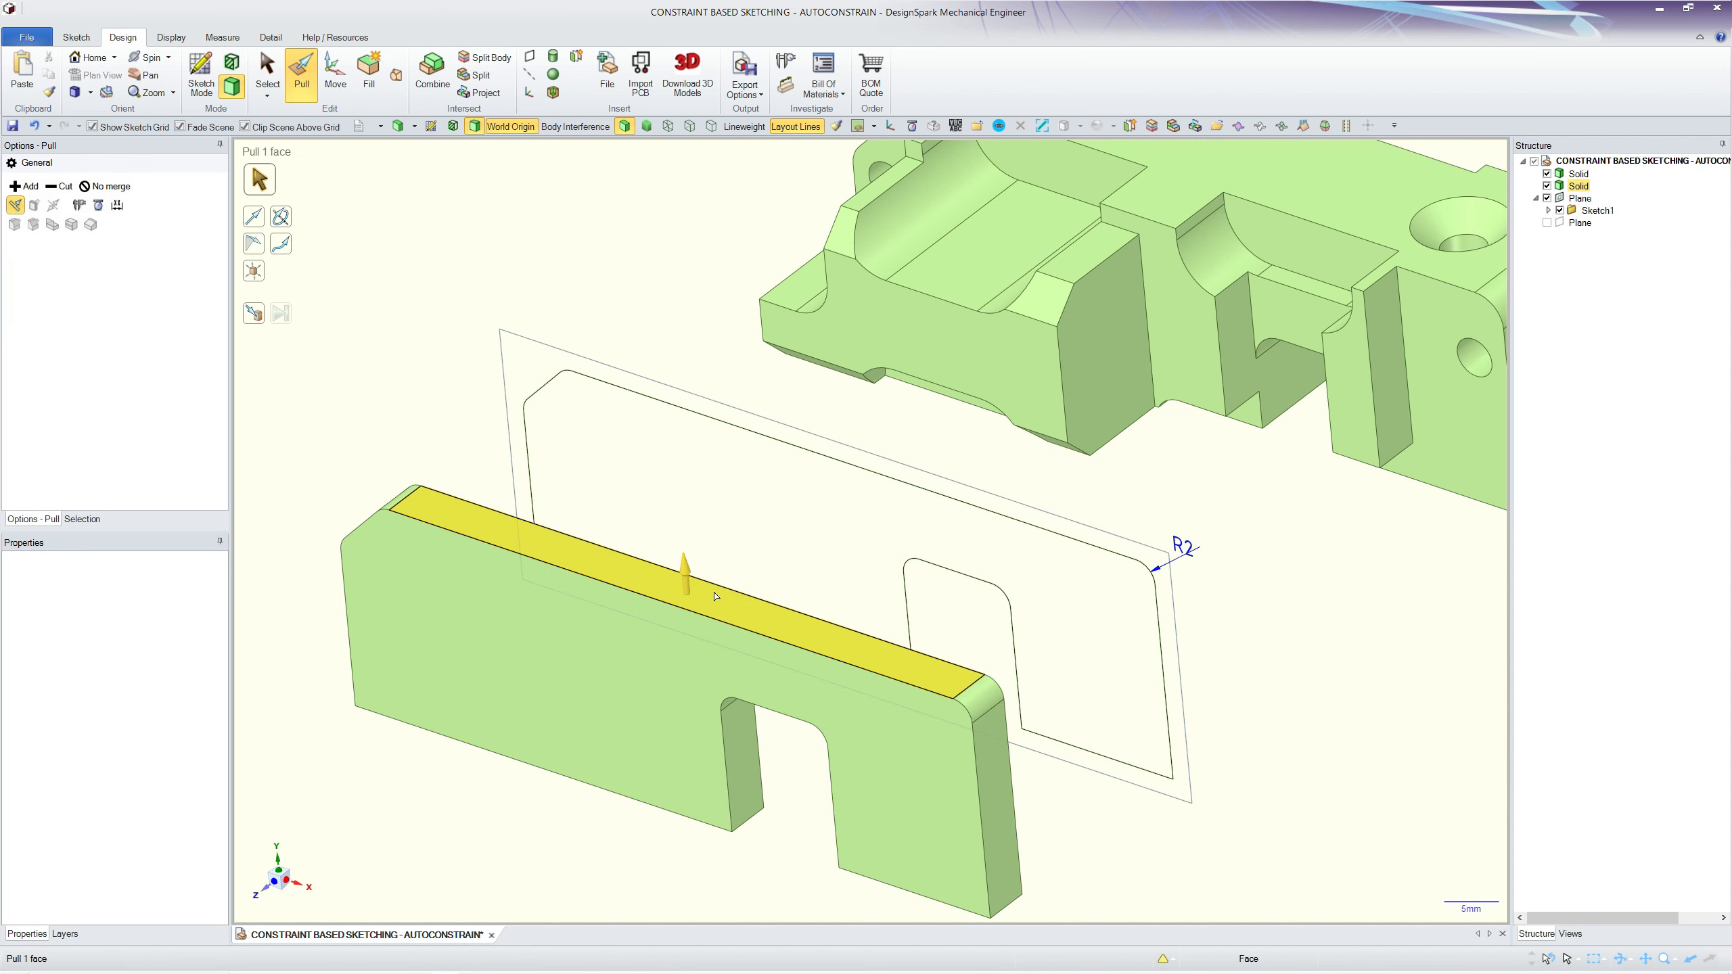